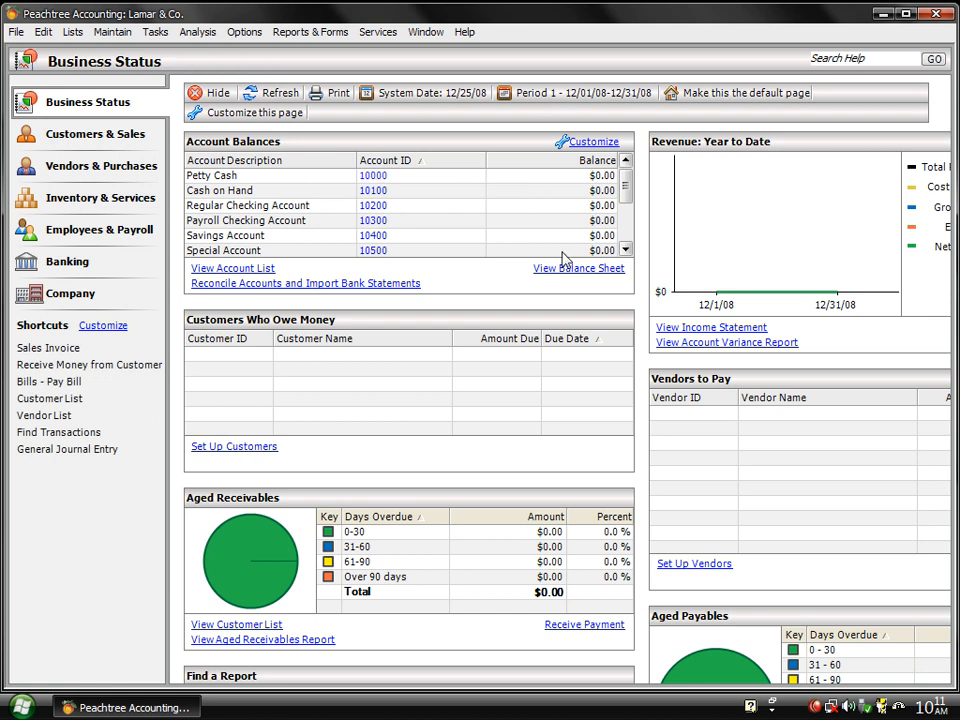
Maximize the main window and open the Maintain Chart of Accounts form
{"action": "left_click", "coordinate": [907, 15]}
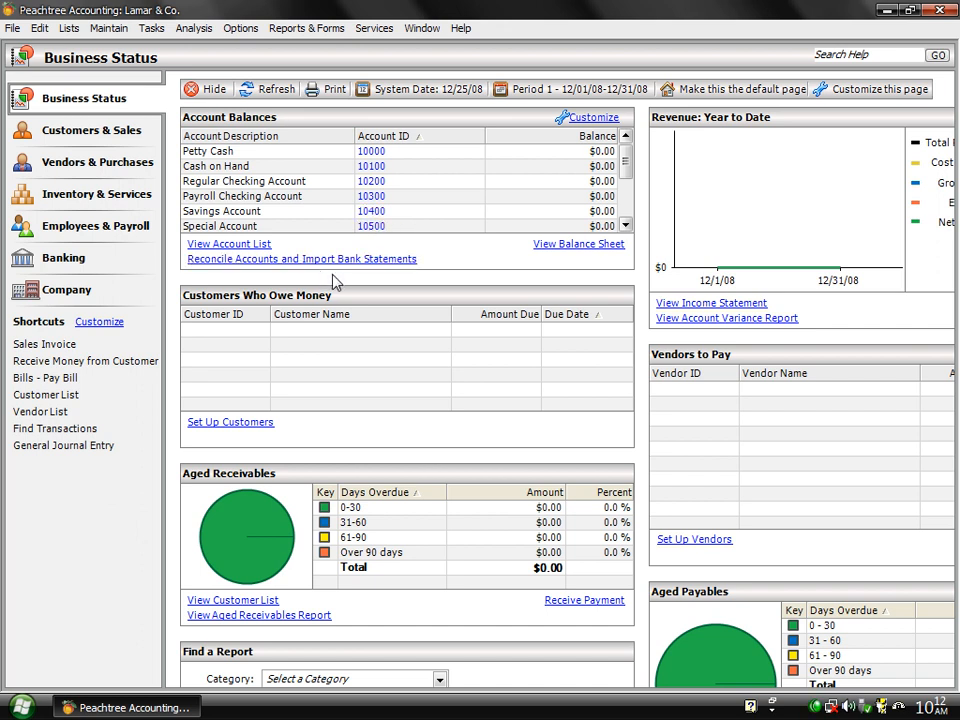
{"action": "left_click", "coordinate": [106, 30]}
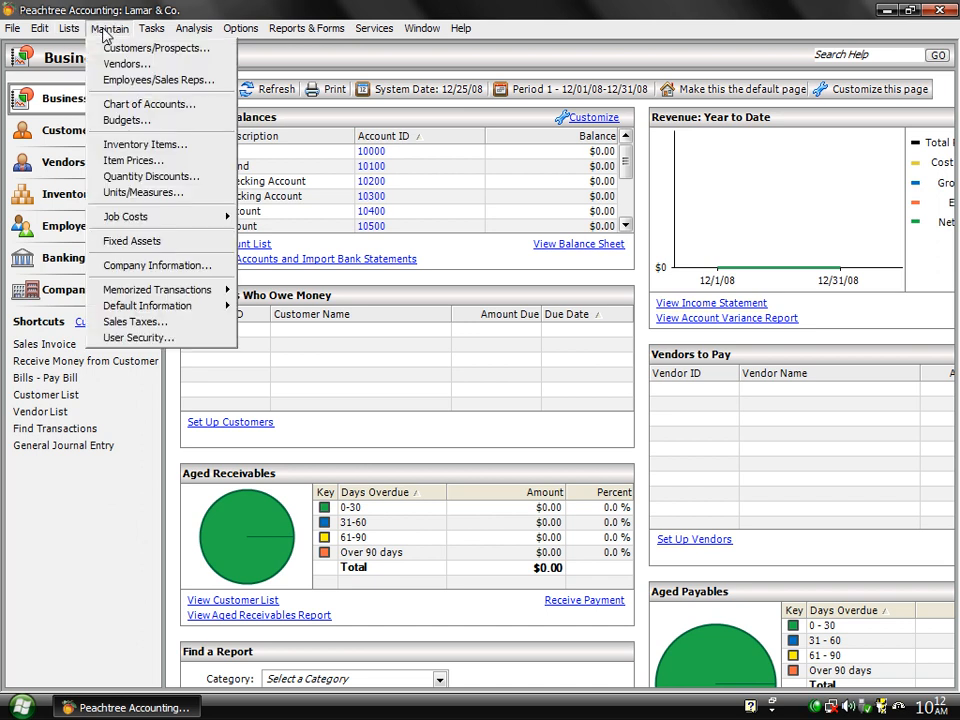
{"action": "left_click", "coordinate": [124, 108]}
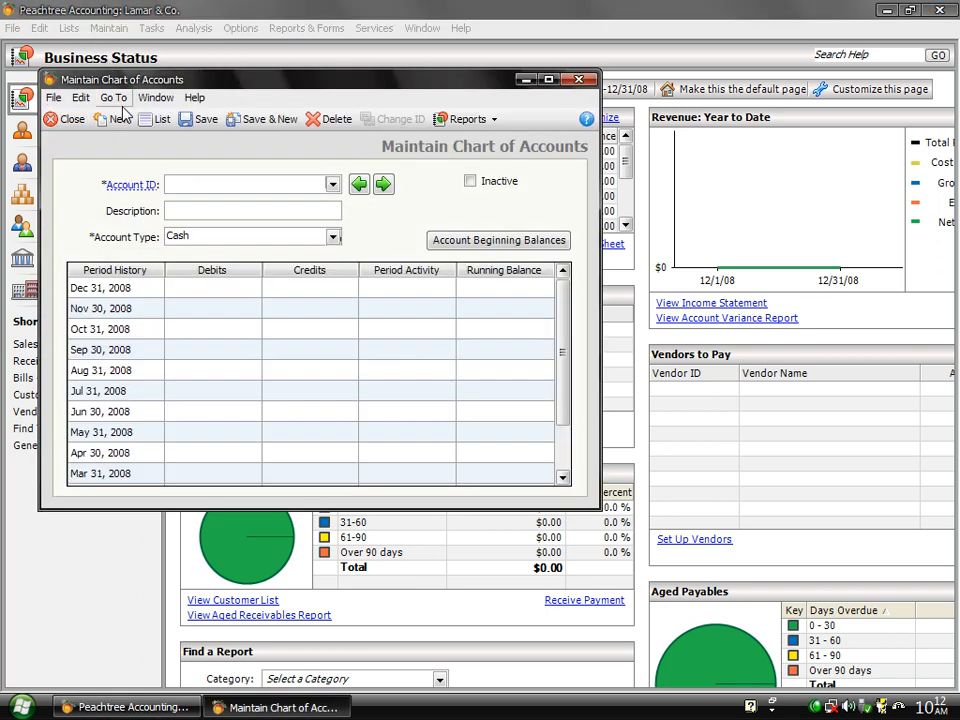
{"action": "left_click_drag", "start_coordinate": [224, 86], "coordinate": [338, 64]}
{"action": "left_click", "coordinate": [416, 158]}
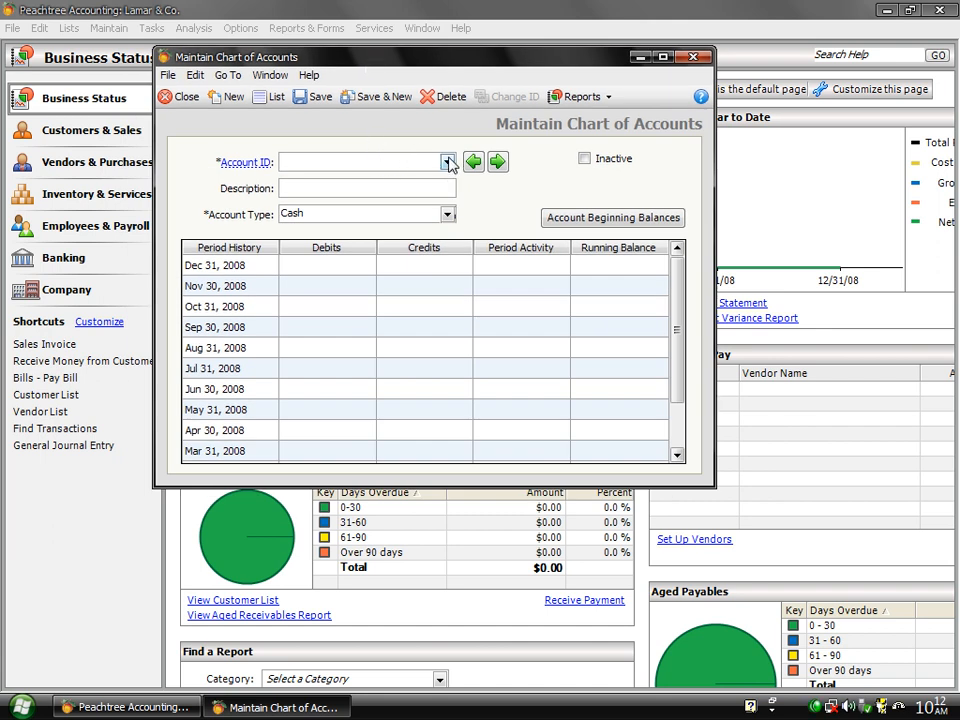
Start a new ledger account based on the Savings Account record, with account ID 10410 and description UBL Current
{"action": "left_click", "coordinate": [447, 162]}
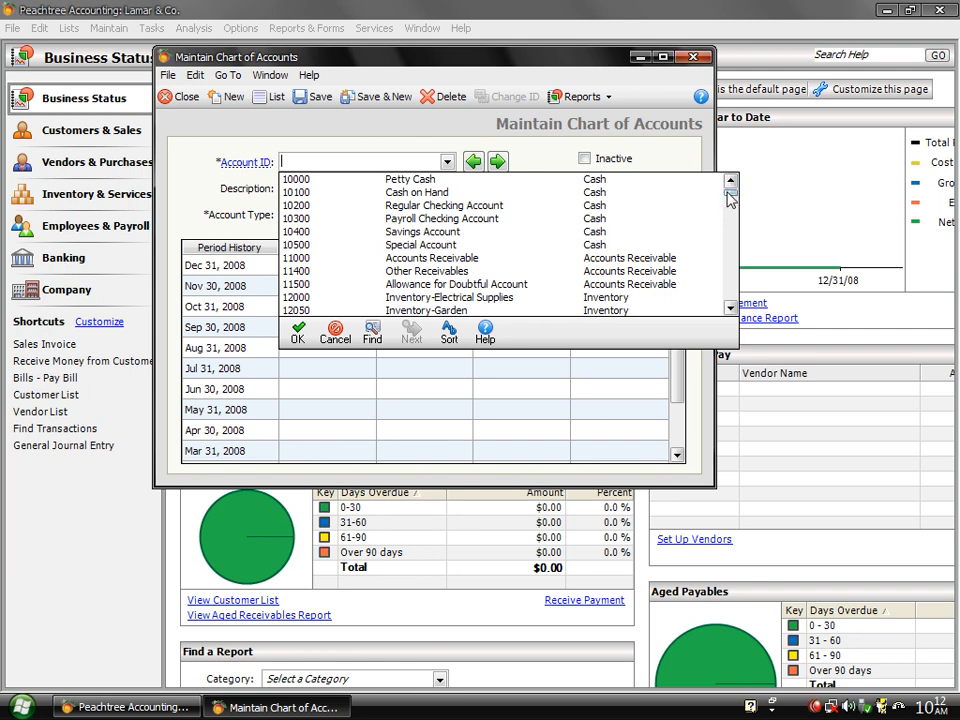
{"action": "mouse_move", "coordinate": [729, 196]}
{"action": "left_mouse_down"}
{"action": "mouse_move", "coordinate": [720, 304]}
{"action": "mouse_move", "coordinate": [714, 186]}
{"action": "left_mouse_up"}
{"action": "left_click", "coordinate": [296, 232]}
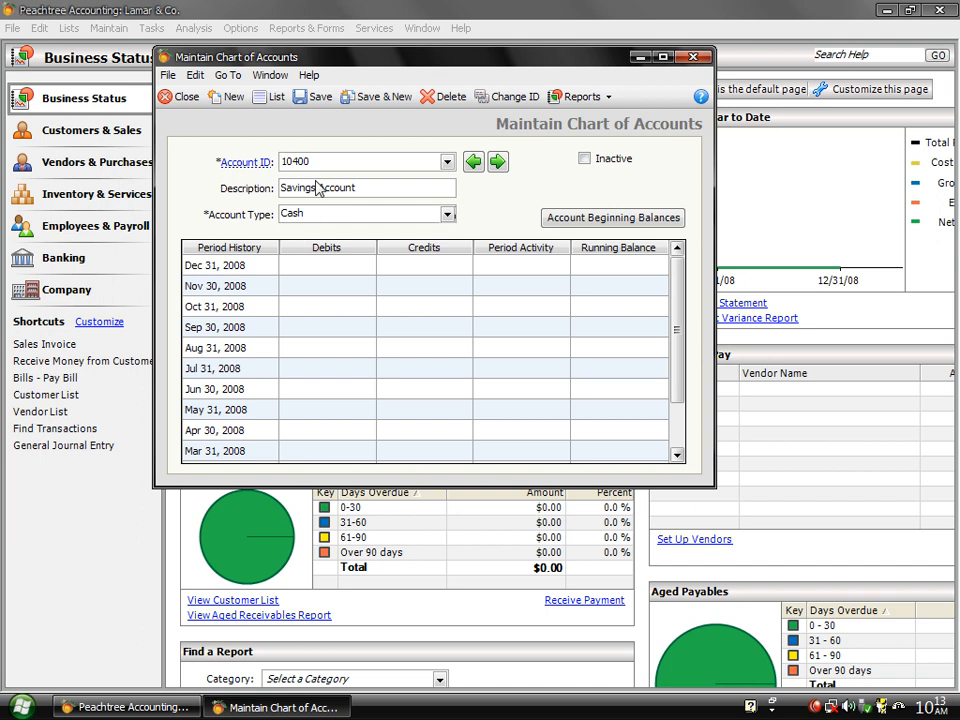
{"action": "key", "text": "BackSpace"}
{"action": "key", "text": "BackSpace"}
{"action": "type", "text": "10"}
{"action": "key", "text": "Tab"}
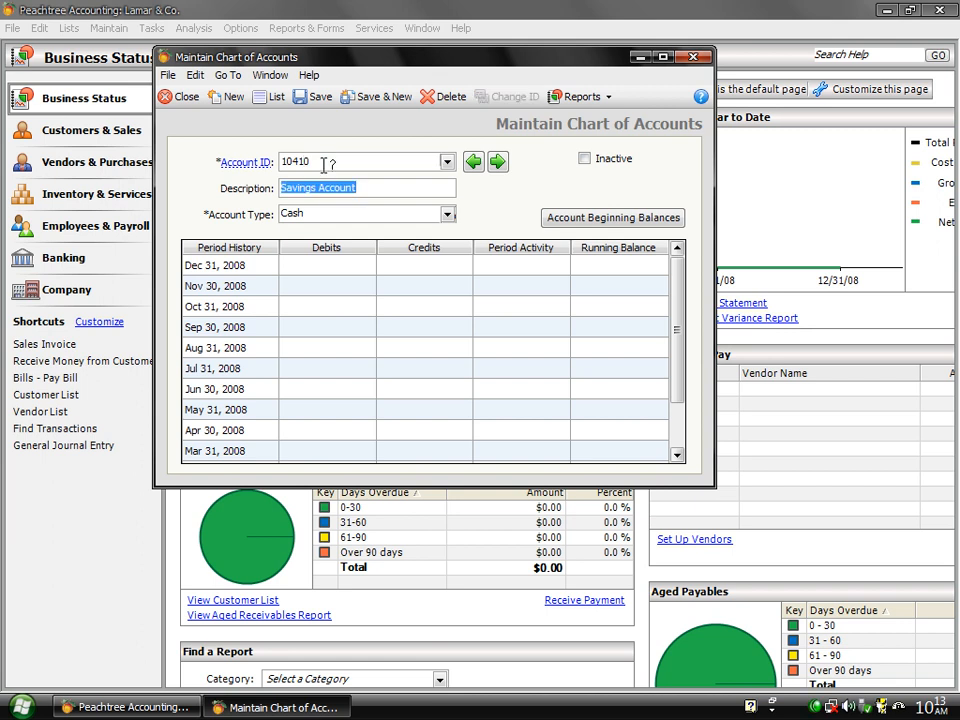
{"action": "type", "text": "UBL Current"}
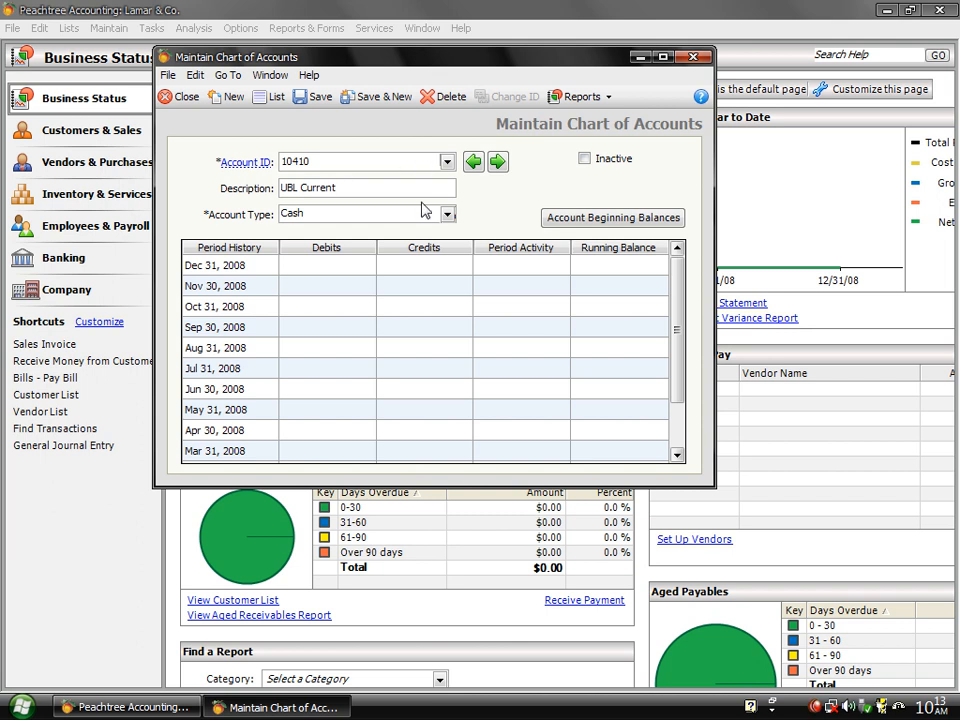
Review the available account types, choose Cash for the UBL Current account, and save it to start a blank record
{"action": "left_click", "coordinate": [446, 216]}
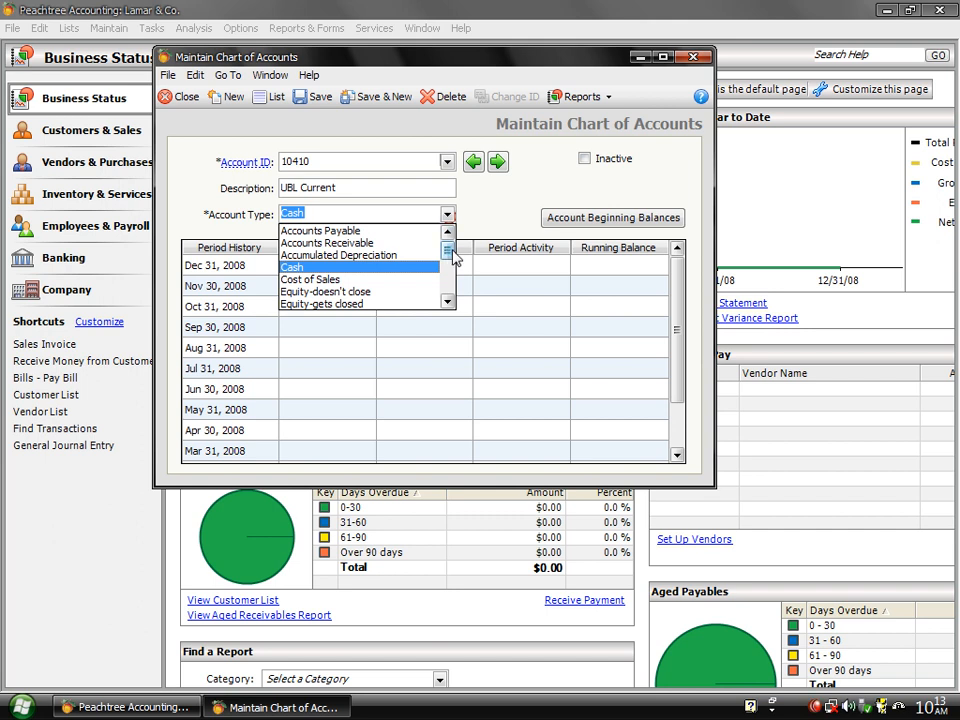
{"action": "mouse_move", "coordinate": [449, 256]}
{"action": "left_mouse_down"}
{"action": "mouse_move", "coordinate": [448, 286]}
{"action": "mouse_move", "coordinate": [447, 246]}
{"action": "left_mouse_up"}
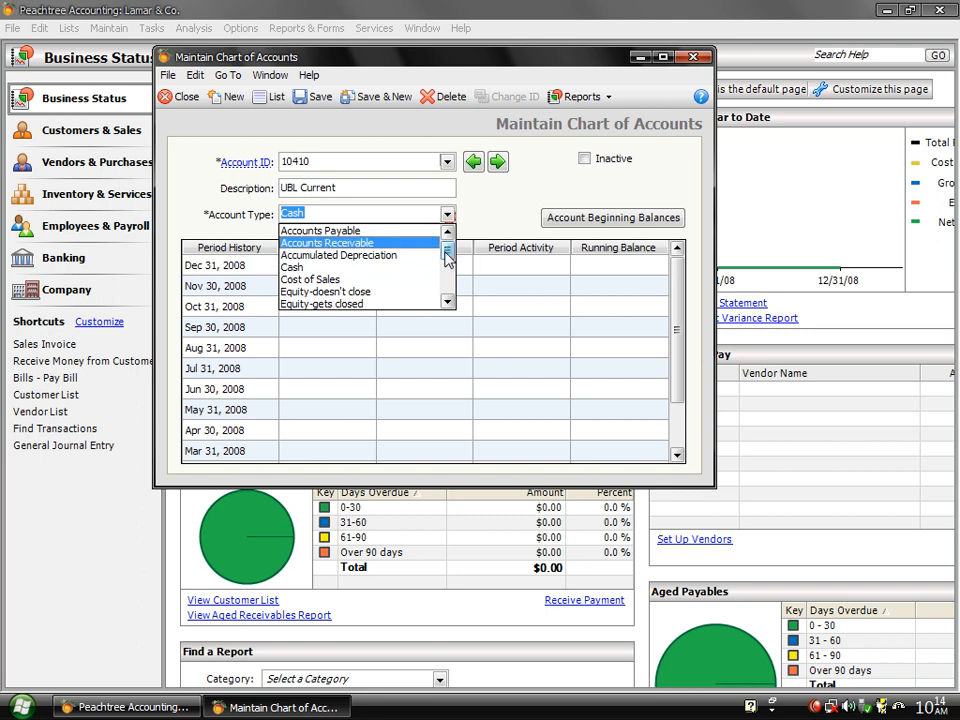
{"action": "left_click_drag", "start_coordinate": [446, 256], "coordinate": [447, 316]}
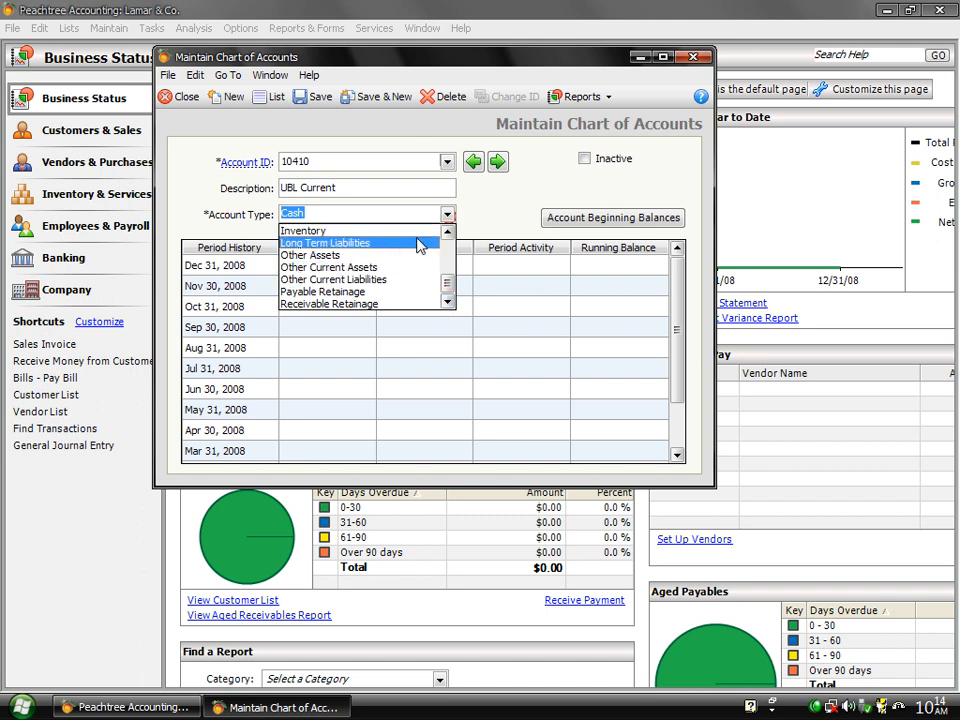
{"action": "left_click", "coordinate": [448, 247]}
{"action": "left_click", "coordinate": [448, 247]}
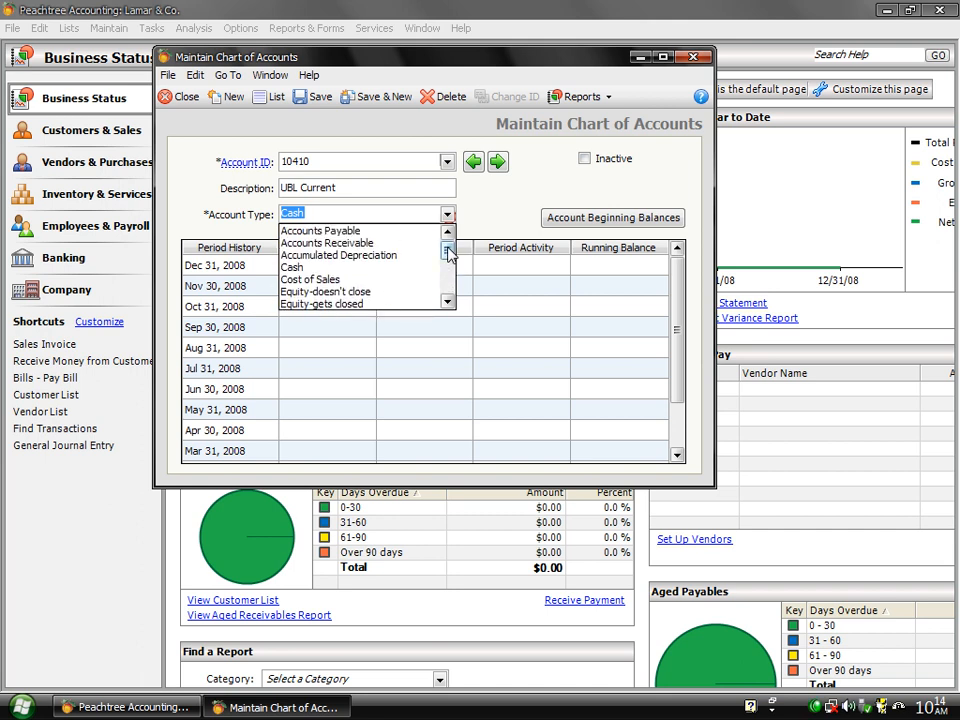
{"action": "left_click", "coordinate": [347, 268]}
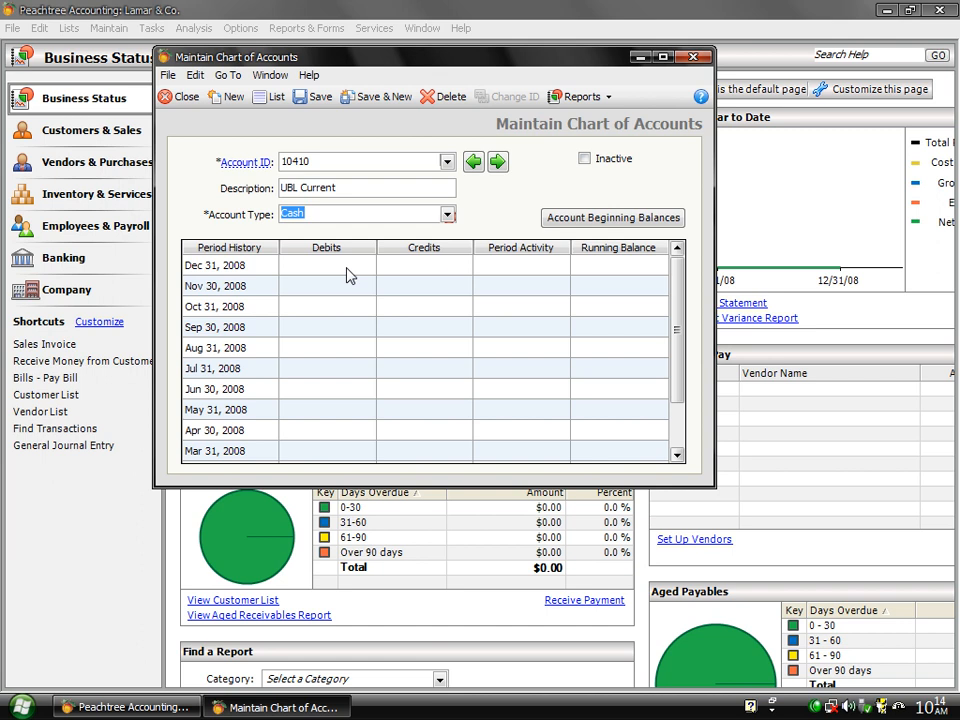
{"action": "left_click", "coordinate": [322, 100]}
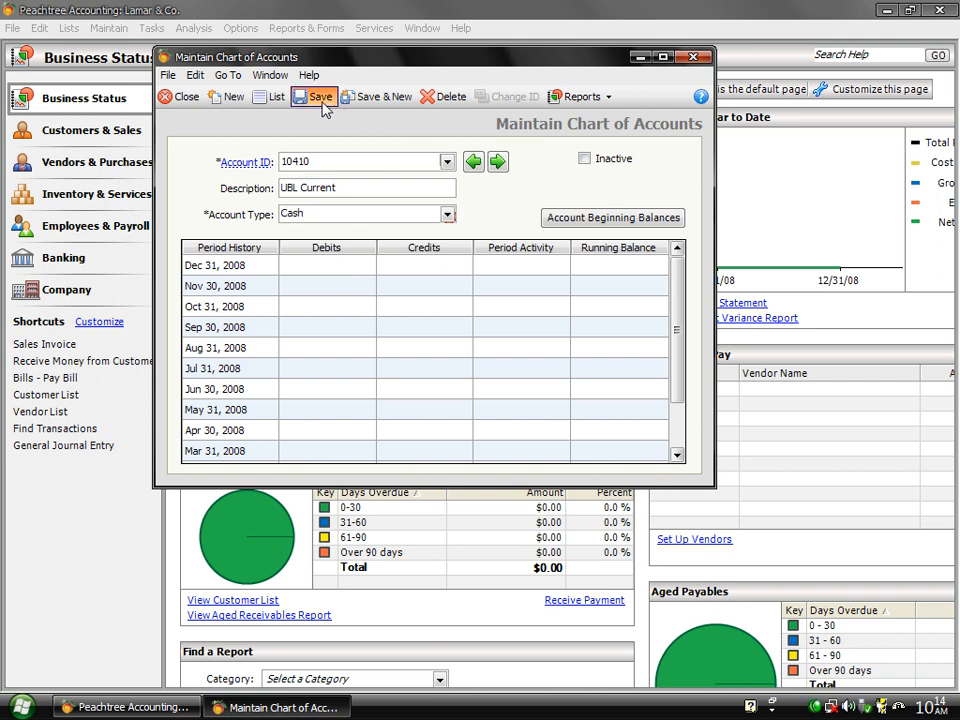
{"action": "left_click", "coordinate": [384, 98]}
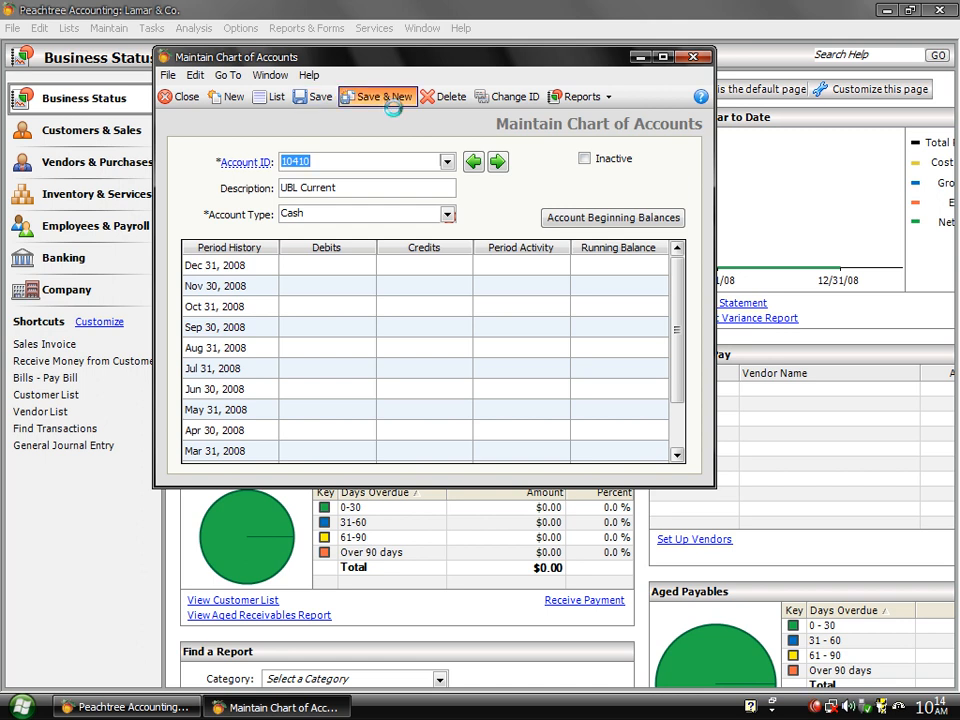
Start another ledger account based on the Gain/Loss on Sale of Assets record, with account ID 90010 and description Food Expense
{"action": "left_click", "coordinate": [447, 162]}
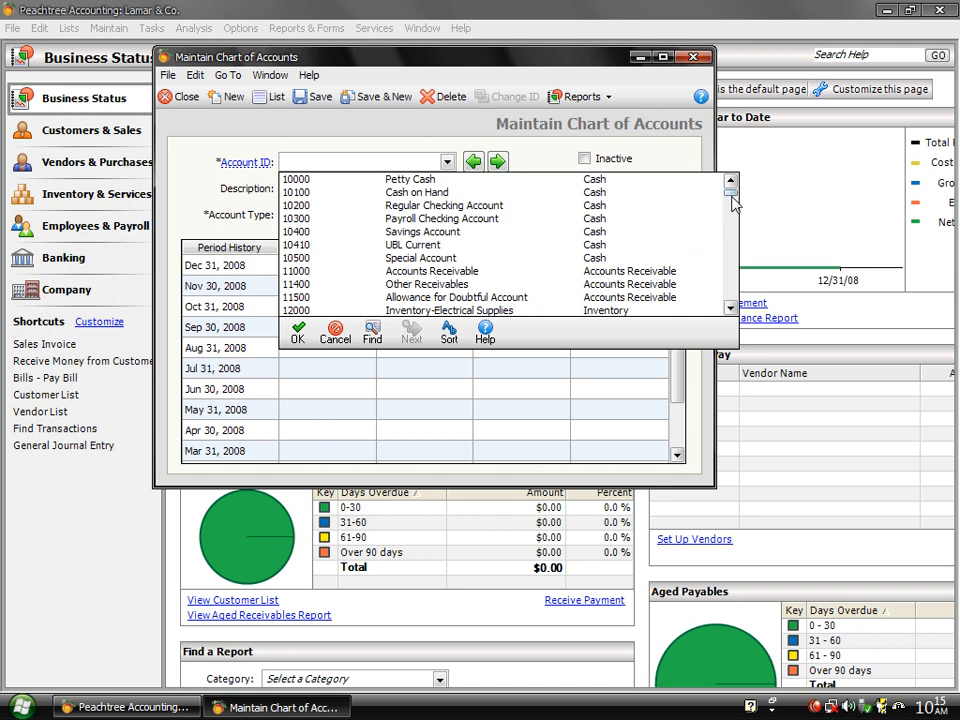
{"action": "left_click_drag", "start_coordinate": [732, 194], "coordinate": [737, 284]}
{"action": "mouse_move", "coordinate": [736, 283]}
{"action": "left_mouse_down"}
{"action": "mouse_move", "coordinate": [736, 300]}
{"action": "mouse_move", "coordinate": [741, 266]}
{"action": "mouse_move", "coordinate": [743, 306]}
{"action": "left_mouse_up"}
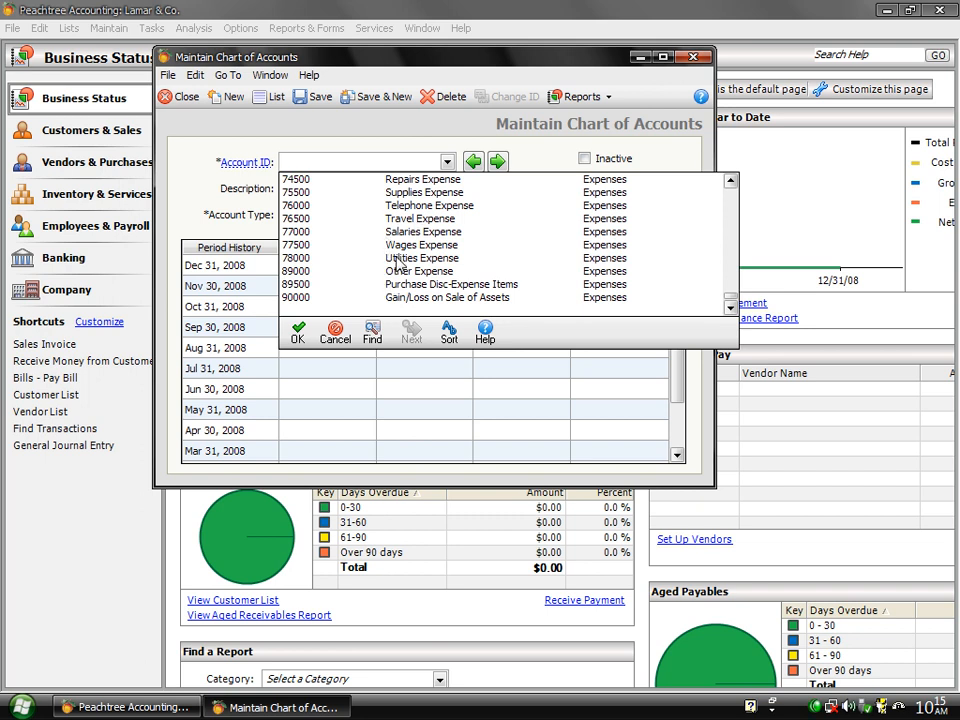
{"action": "double_click", "coordinate": [396, 298]}
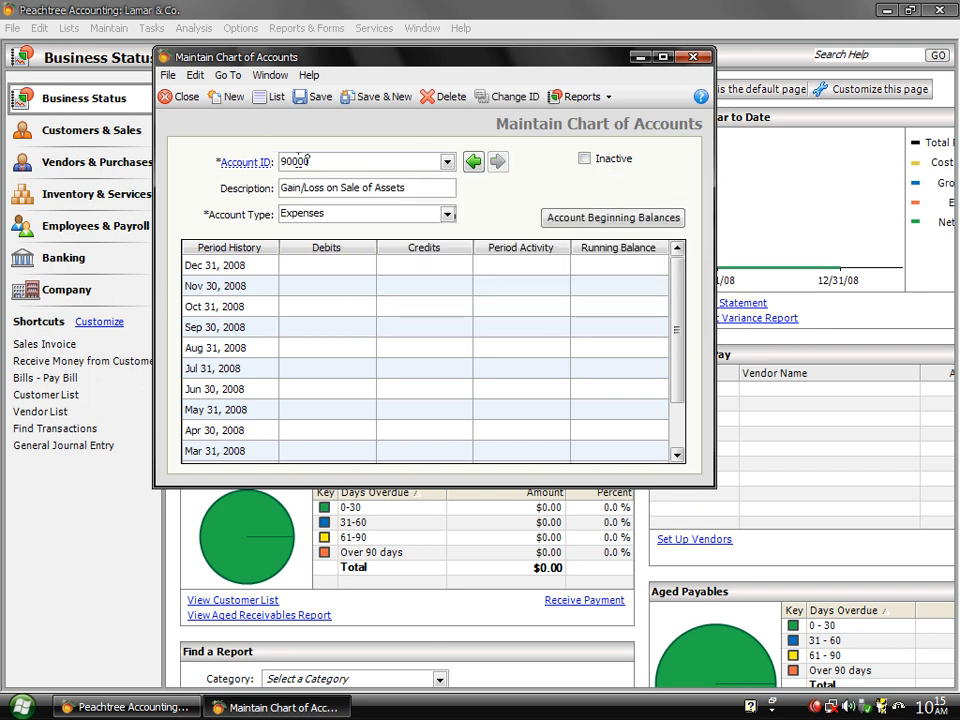
{"action": "type", "text": "1"}
{"action": "key", "text": "Tab"}
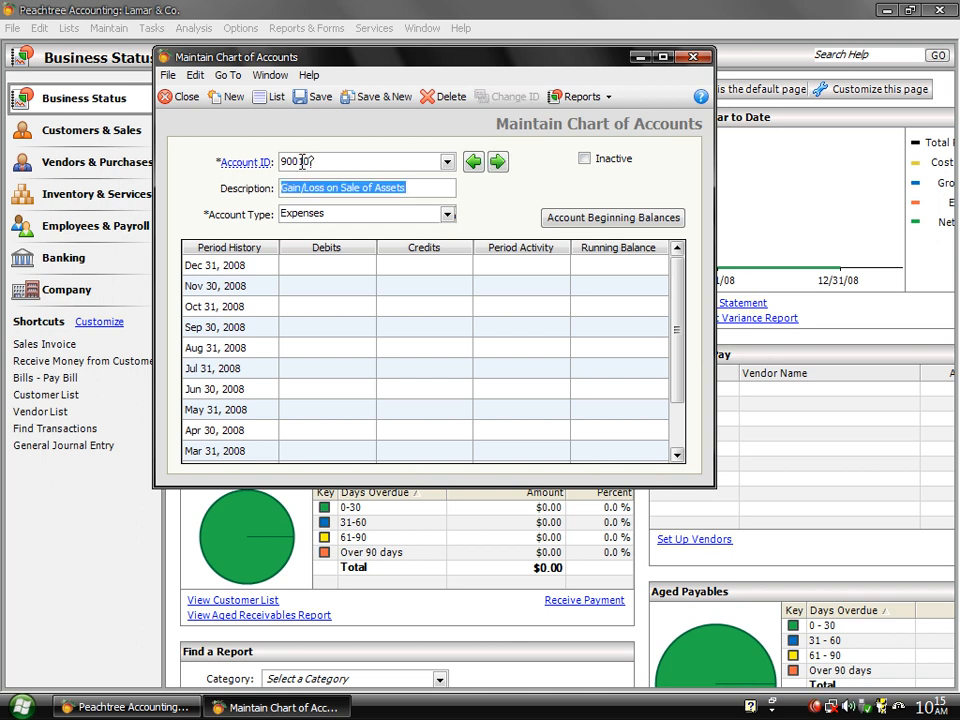
{"action": "type", "text": "Food Ex"}
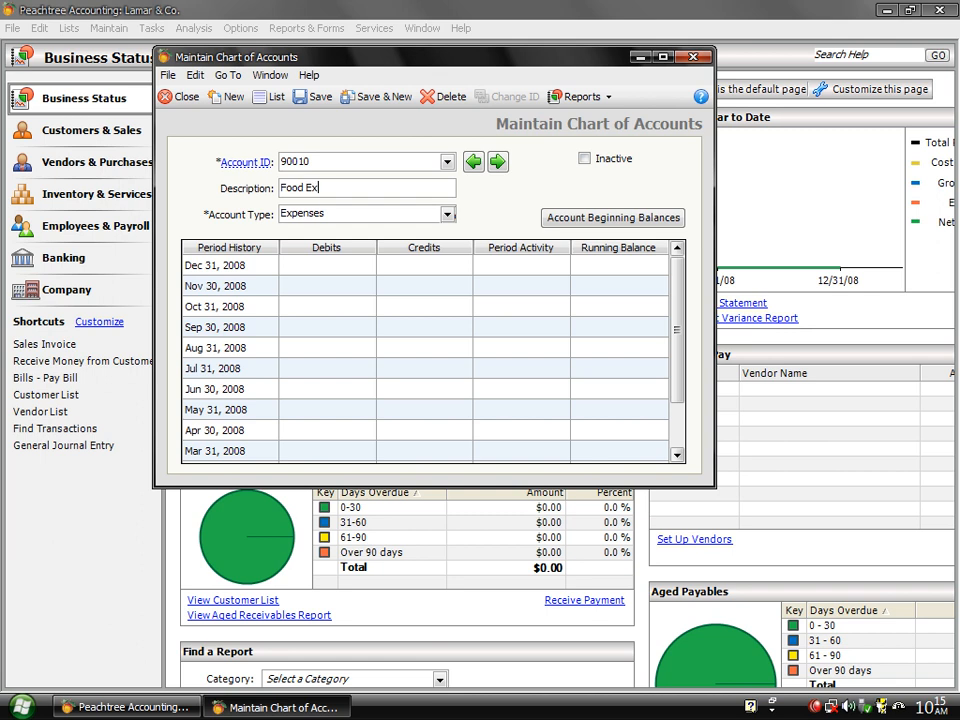
{"action": "type", "text": "pense"}
Choose Expenses as the account type for Food Expense and save the account
{"action": "left_click", "coordinate": [338, 217]}
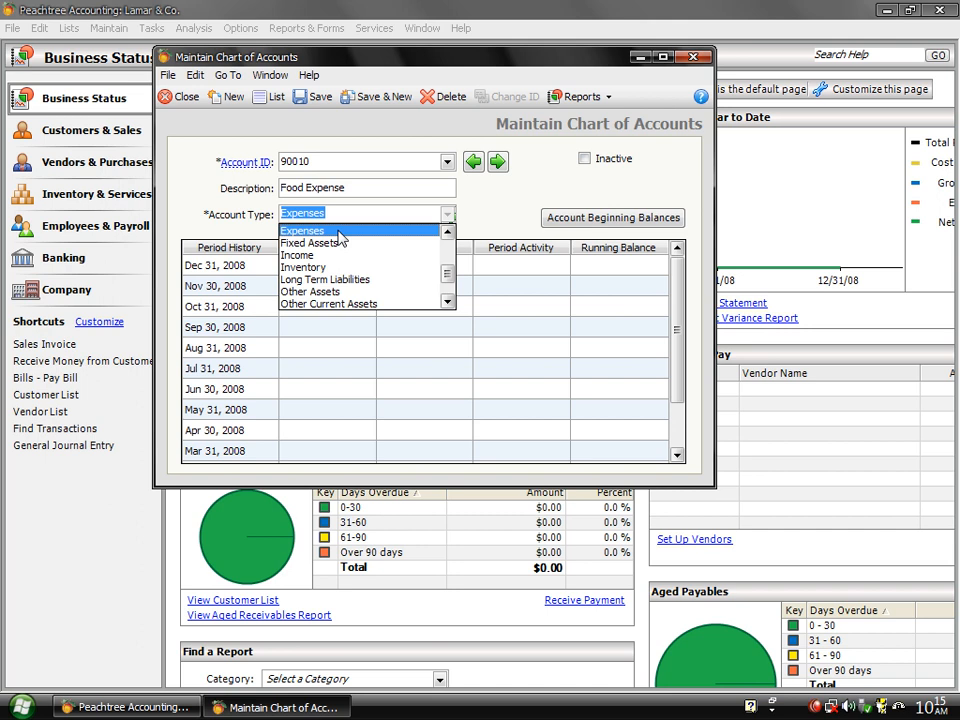
{"action": "left_click", "coordinate": [338, 232]}
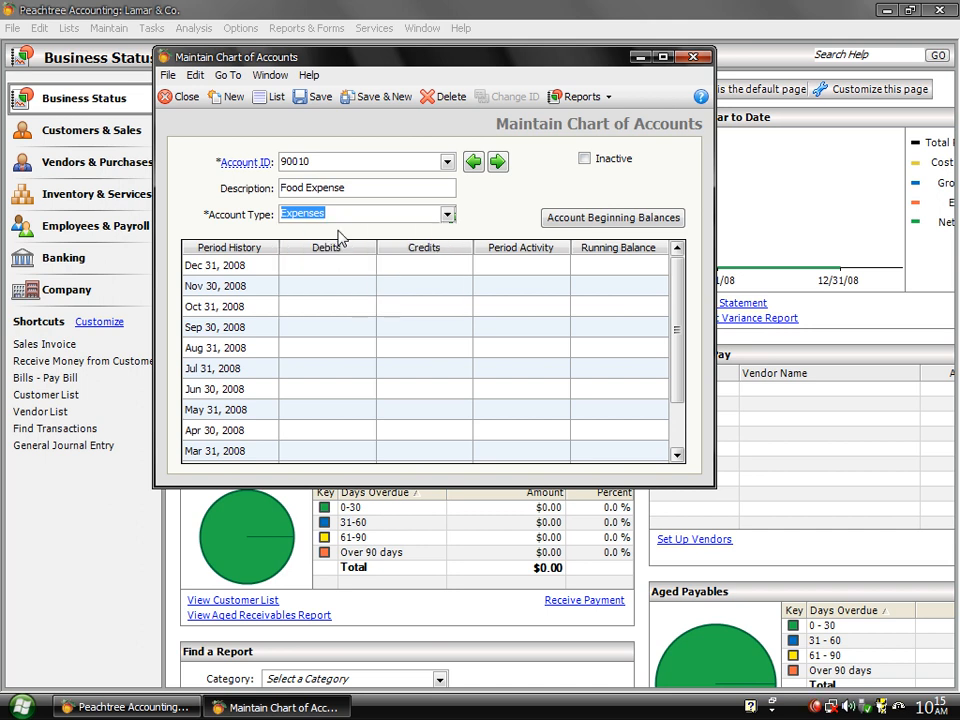
{"action": "left_click", "coordinate": [316, 97]}
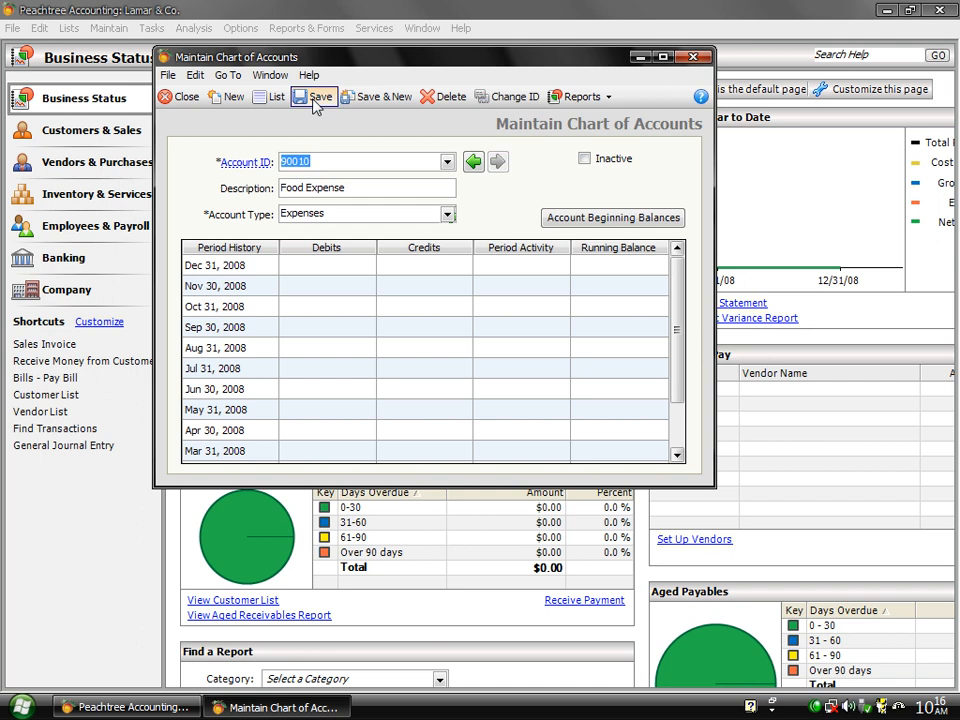
Check the end of the account list for the Food Expense entry, then close the form and refresh the Business Status page
{"action": "left_click", "coordinate": [229, 97]}
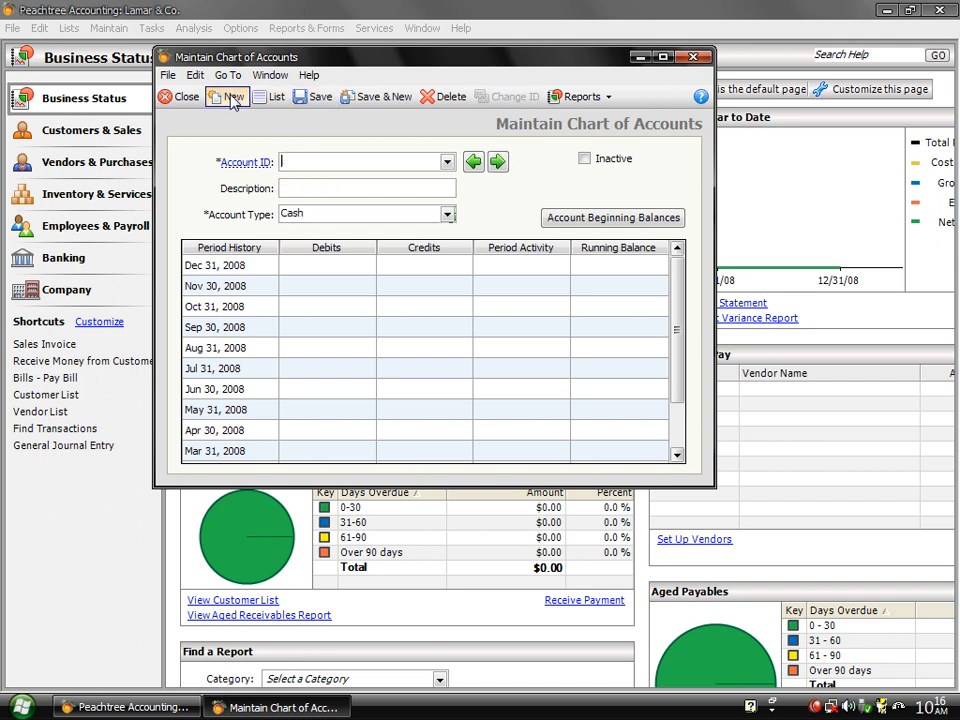
{"action": "left_click", "coordinate": [447, 163]}
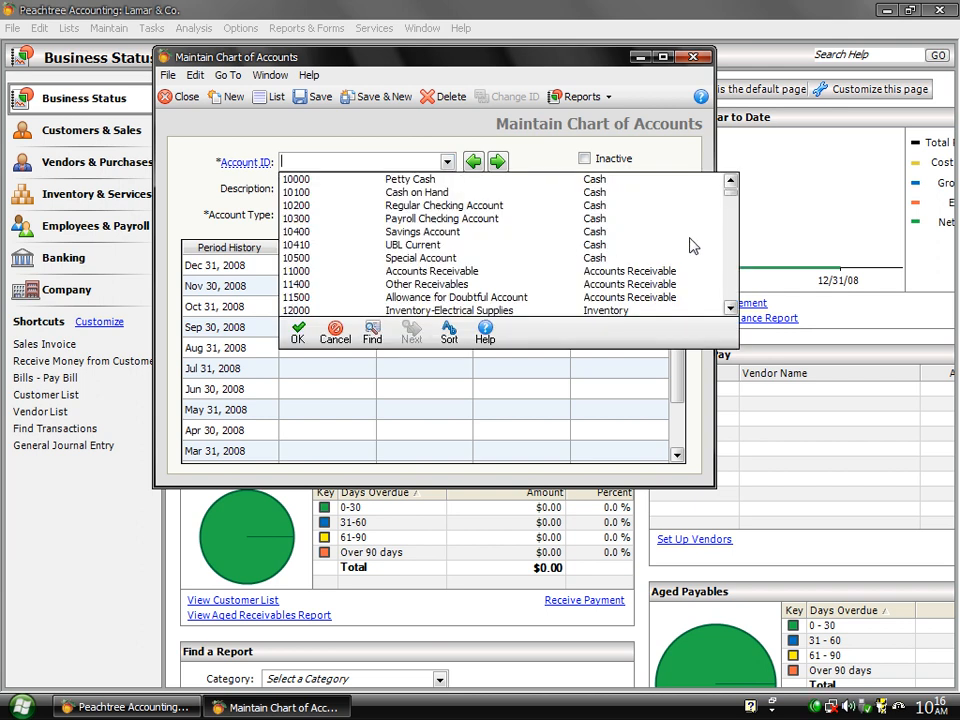
{"action": "left_click_drag", "start_coordinate": [730, 198], "coordinate": [733, 332]}
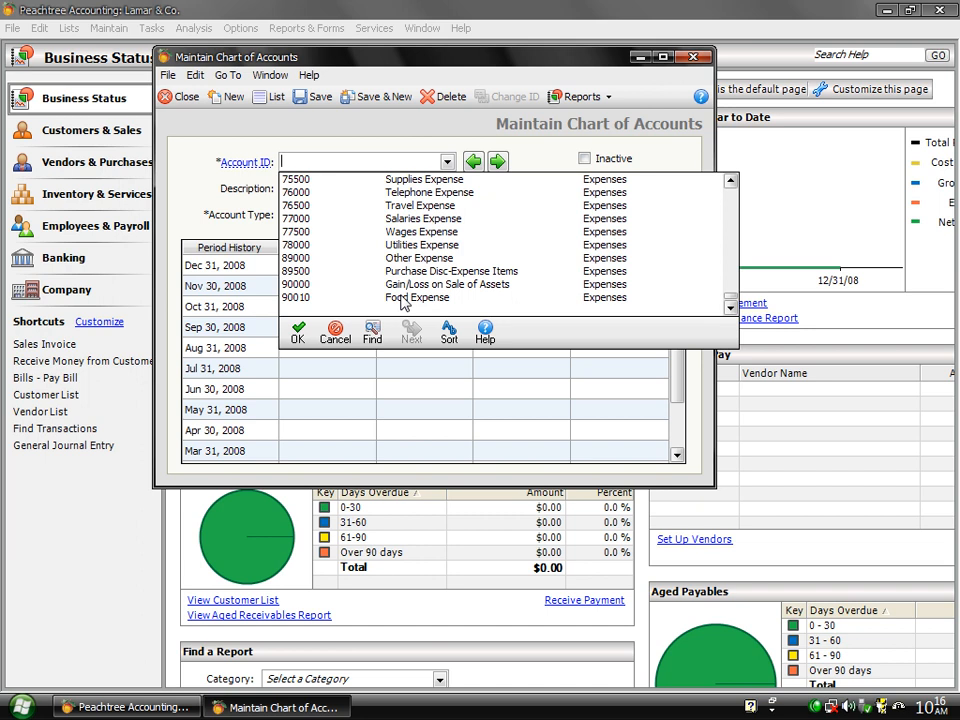
{"action": "left_click", "coordinate": [193, 104]}
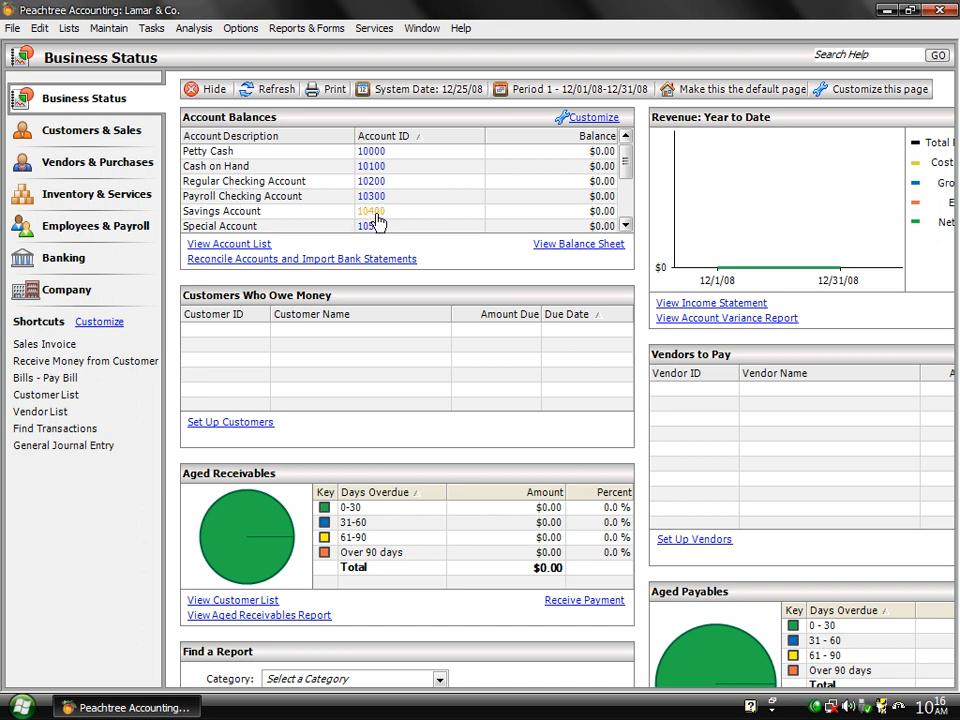
{"action": "left_click", "coordinate": [268, 91]}
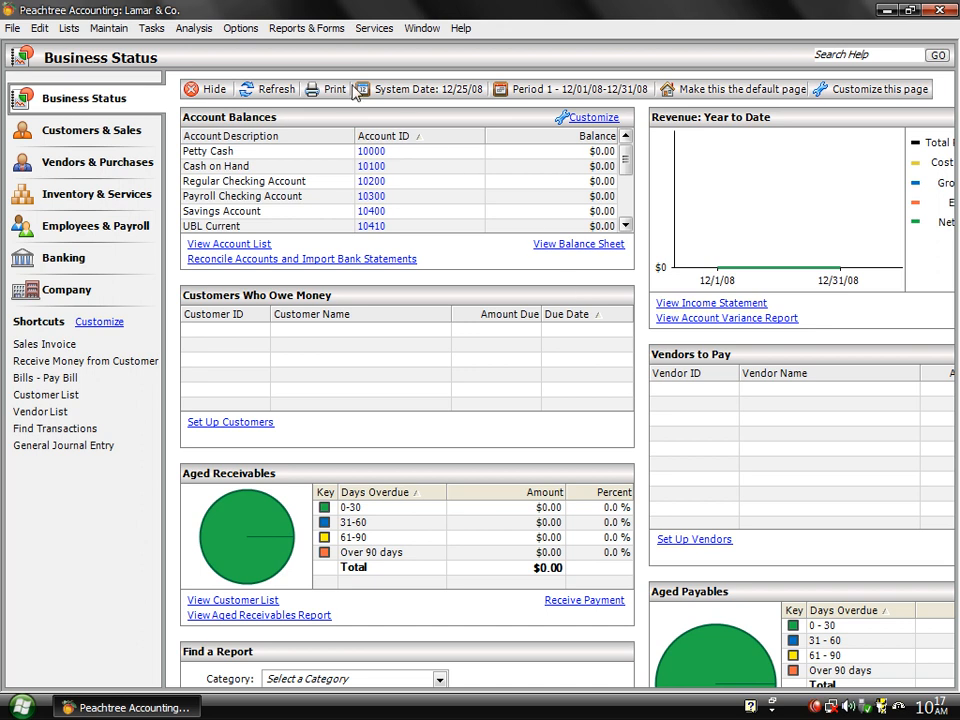
Delete the Savings Account record from the chart of accounts, confirm the deletion, and reopen the account list to check it
{"action": "left_click", "coordinate": [109, 30]}
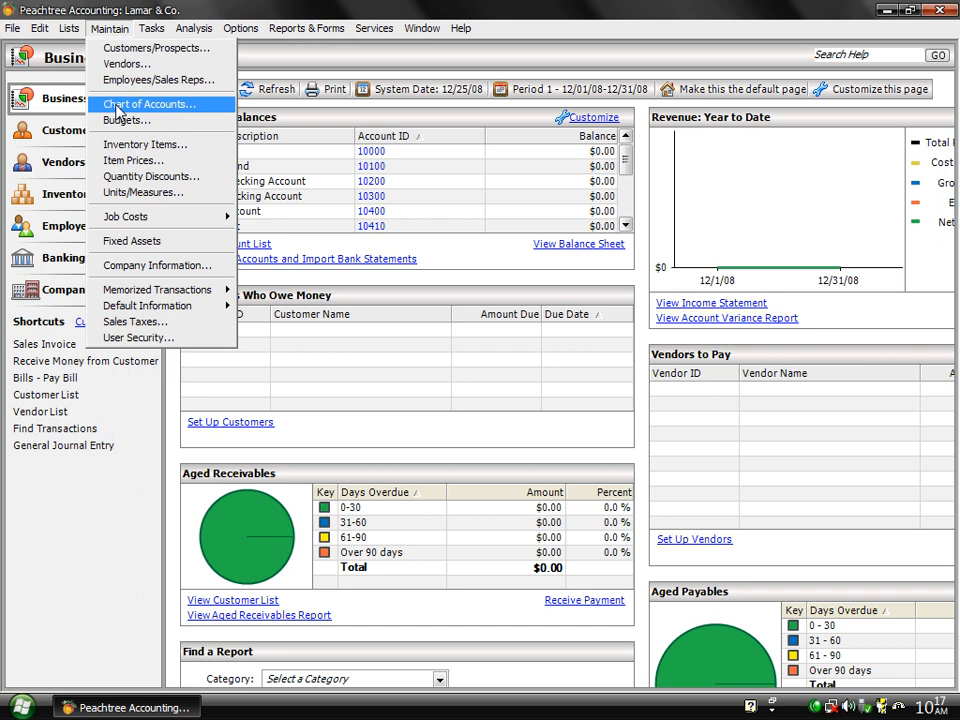
{"action": "left_click", "coordinate": [118, 108]}
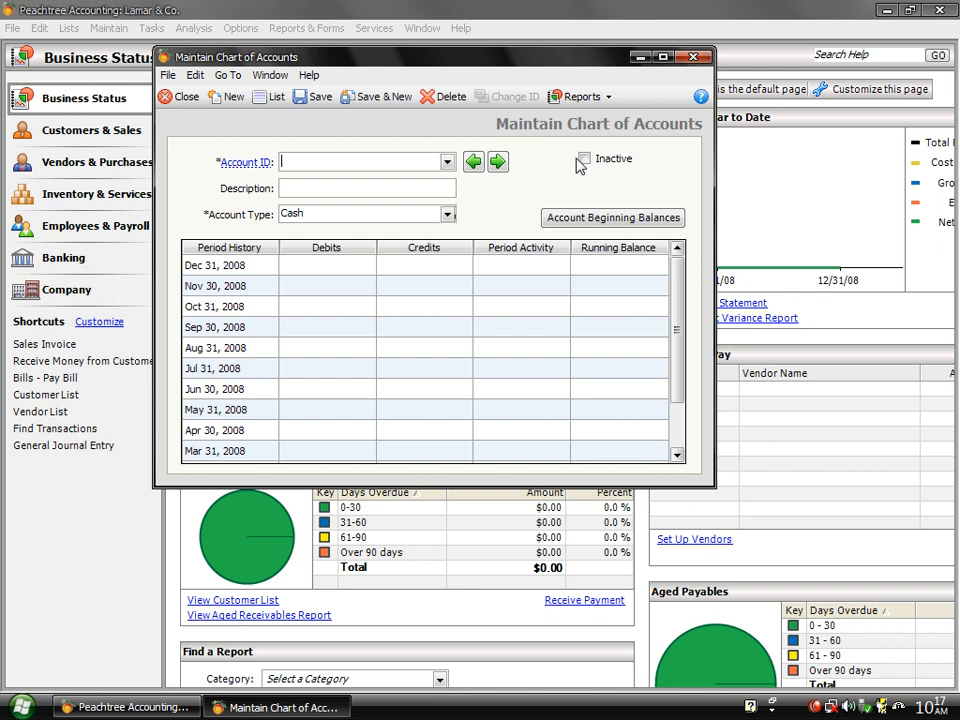
{"action": "left_click", "coordinate": [448, 164]}
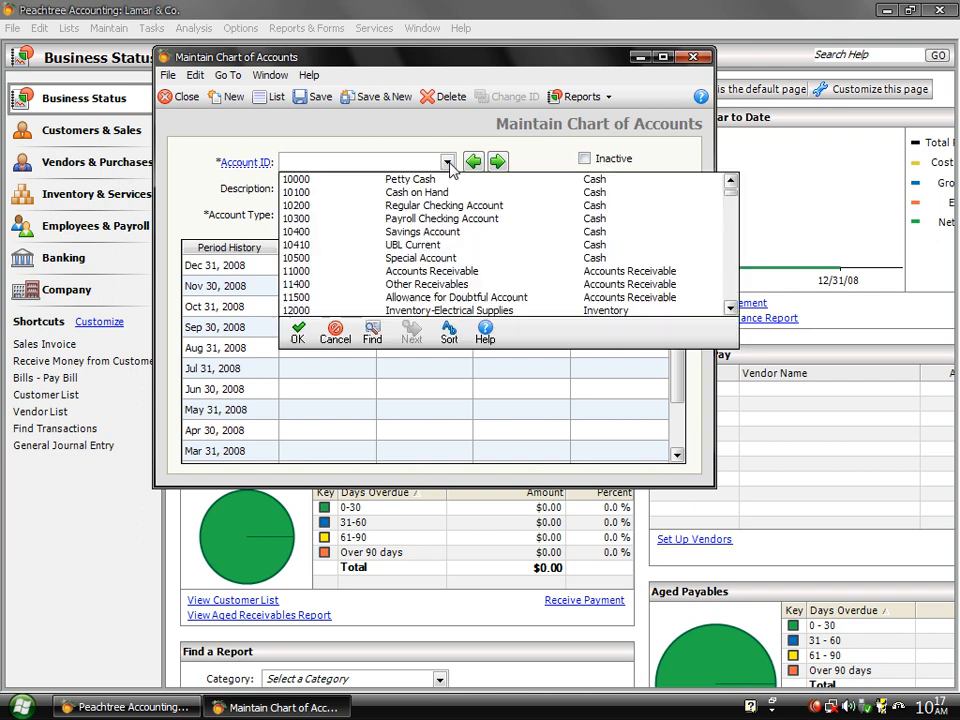
{"action": "double_click", "coordinate": [405, 232]}
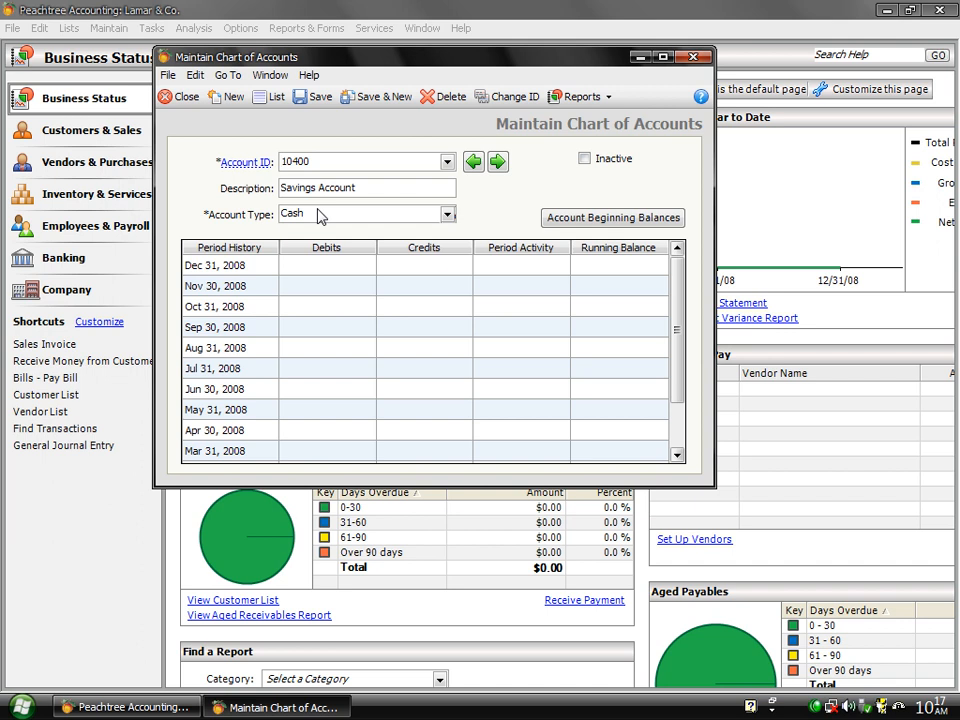
{"action": "left_click", "coordinate": [447, 97]}
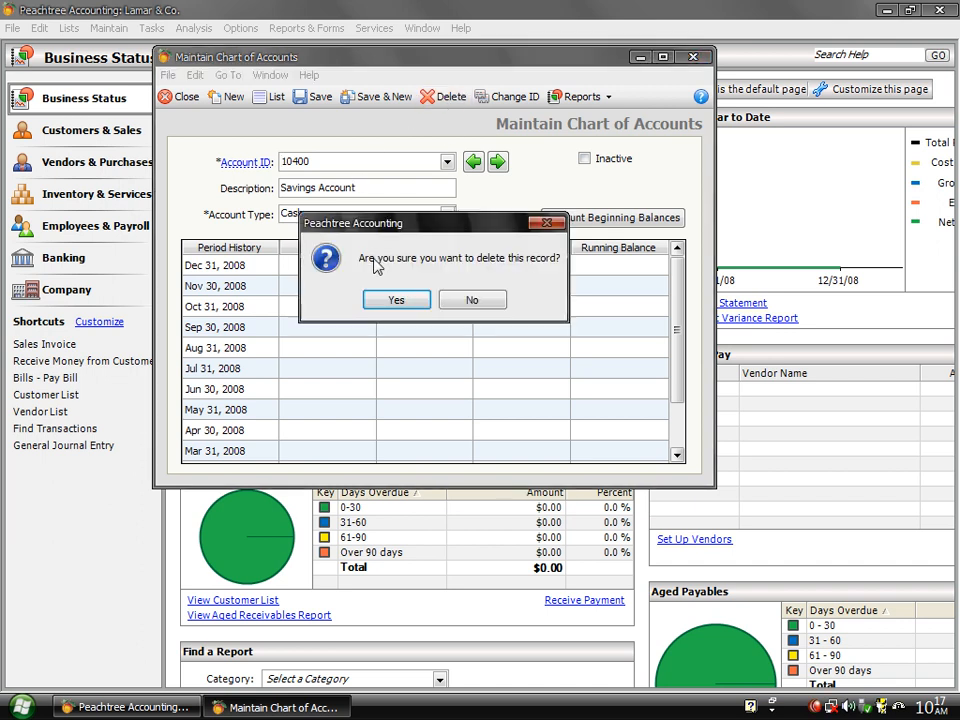
{"action": "left_click", "coordinate": [387, 302]}
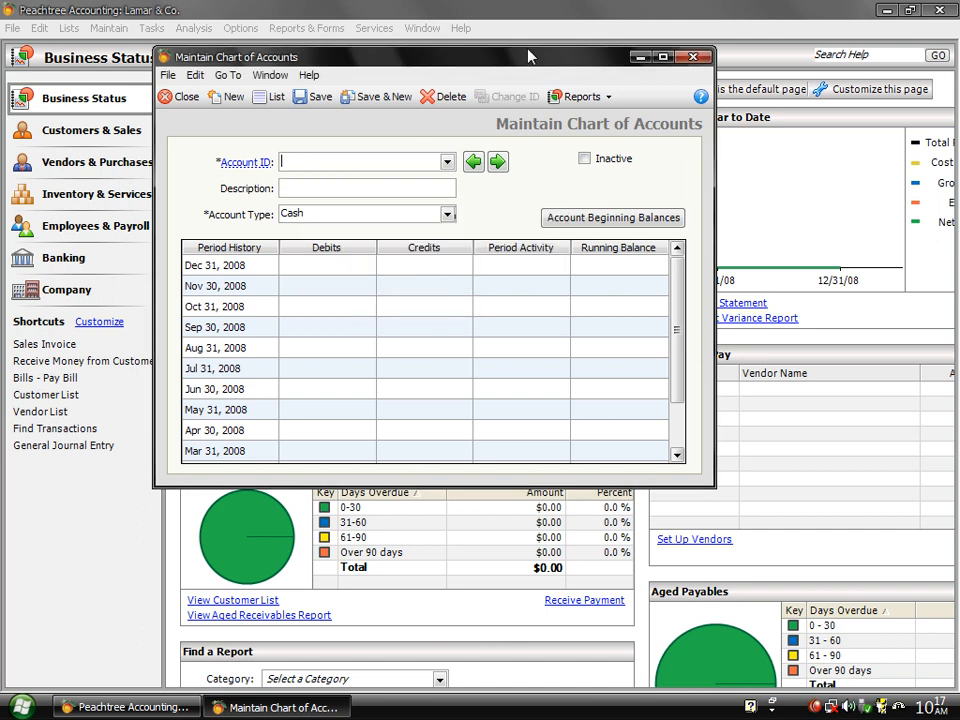
{"action": "left_click", "coordinate": [447, 162]}
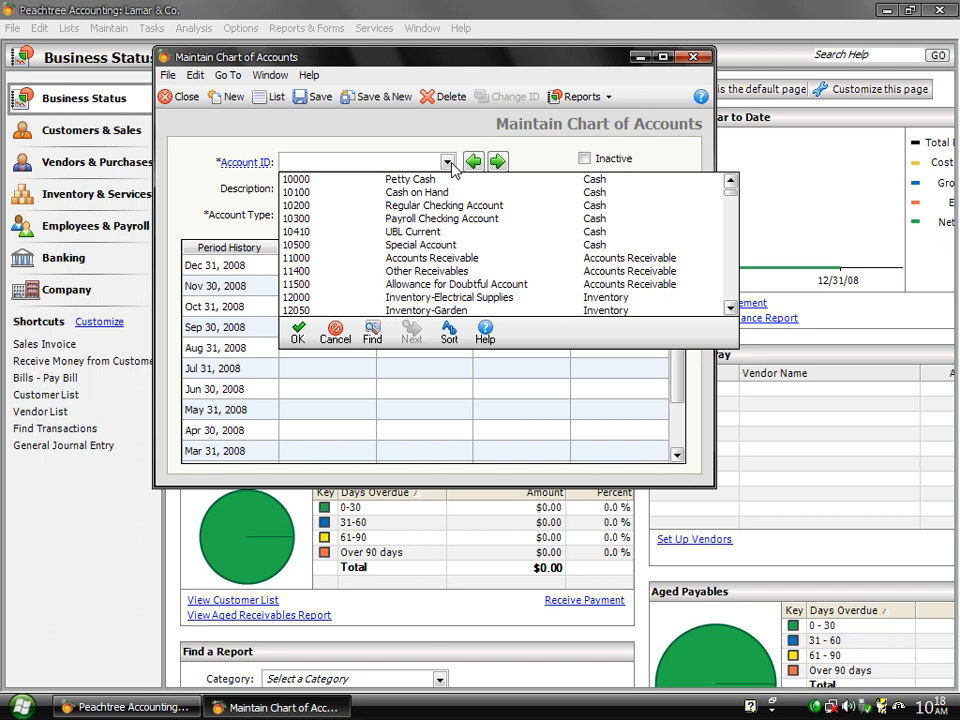
View the UBL Current account record, then clear the form for a new entry
{"action": "left_click", "coordinate": [438, 234]}
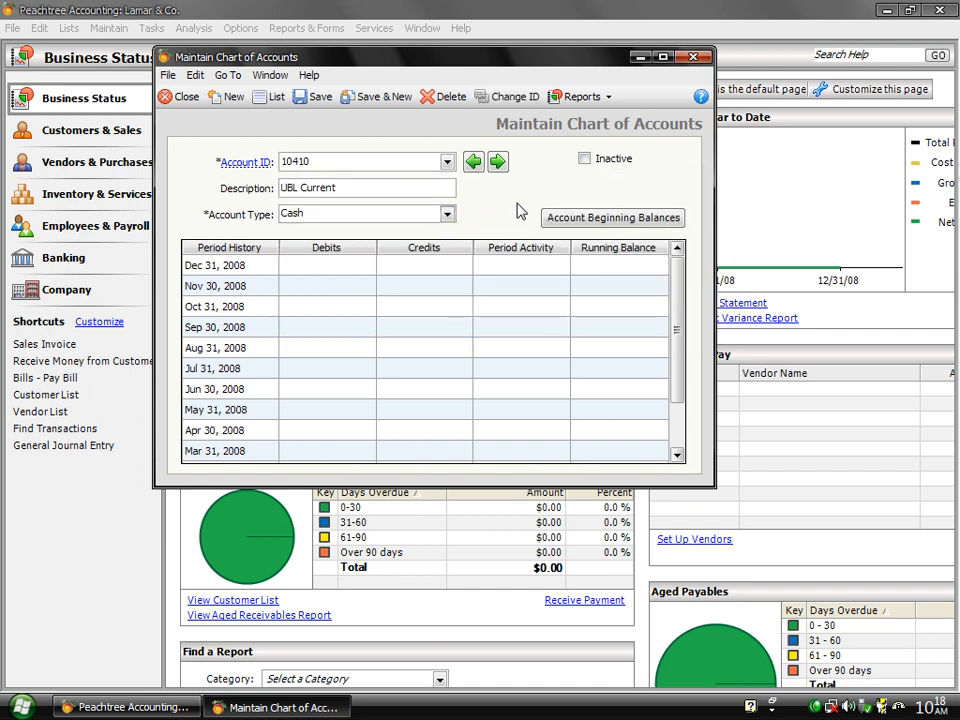
{"action": "left_click", "coordinate": [599, 170]}
{"action": "left_click", "coordinate": [598, 168]}
{"action": "left_click", "coordinate": [236, 97]}
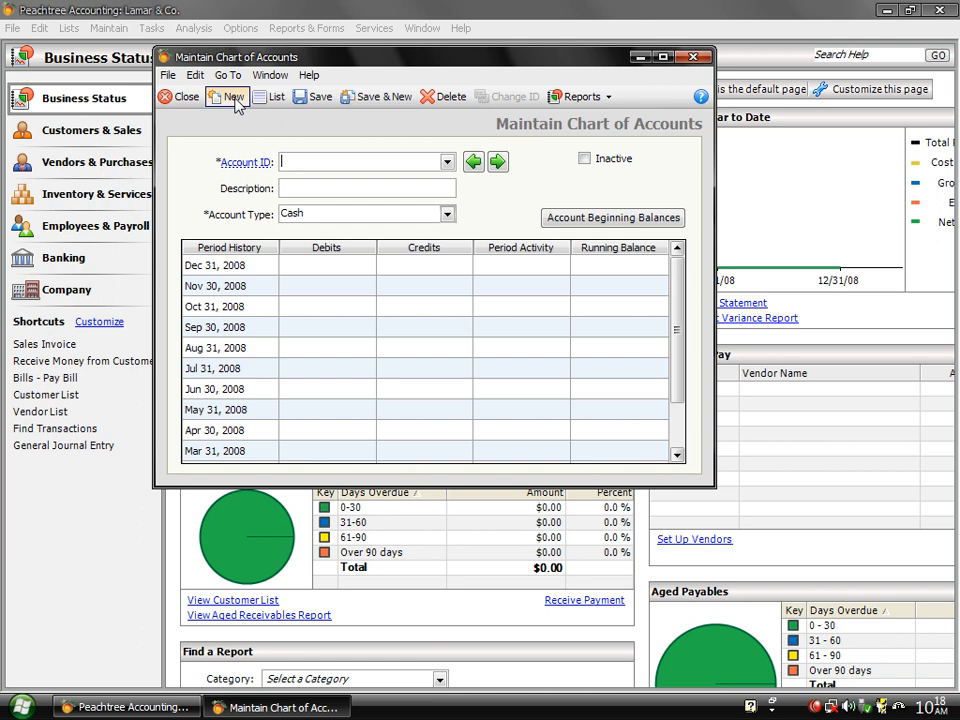
Open the Cash on Hand record, account ID 10100, in the chart of accounts form
{"action": "left_click", "coordinate": [445, 162]}
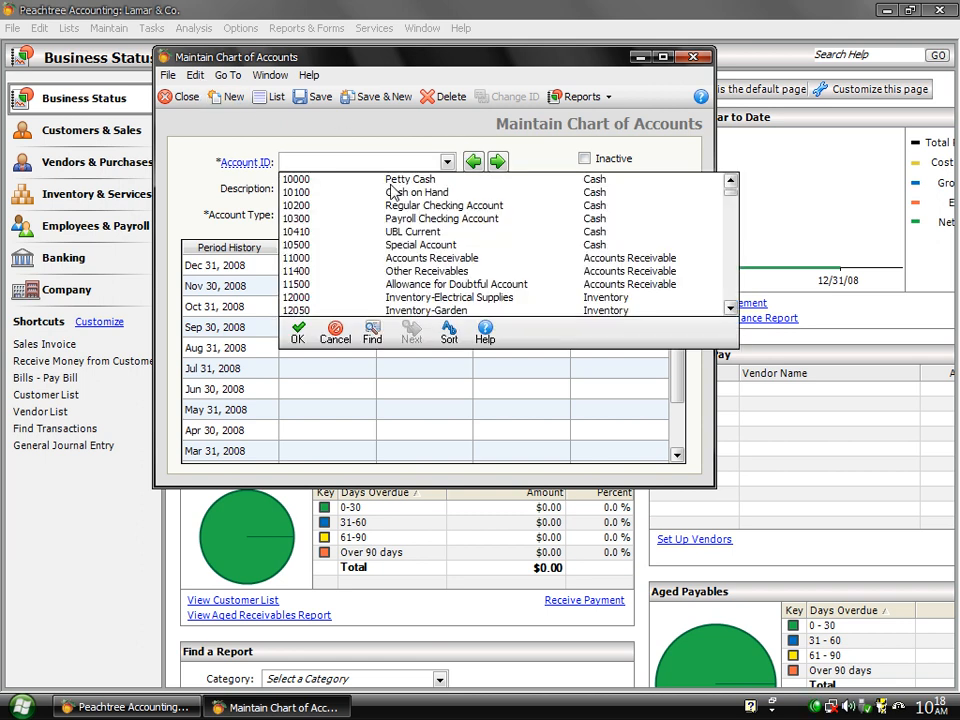
{"action": "left_click", "coordinate": [394, 193]}
{"action": "left_click", "coordinate": [394, 193]}
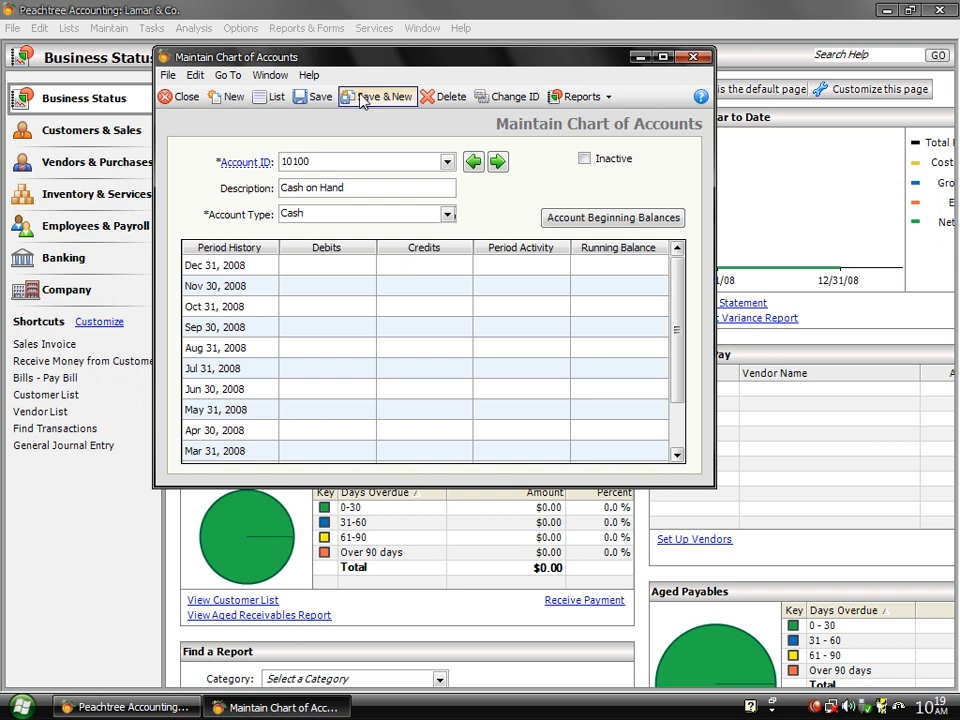
Open the account beginning balances for the period From 12/1/08 through 12/31/08
{"action": "left_click", "coordinate": [604, 226]}
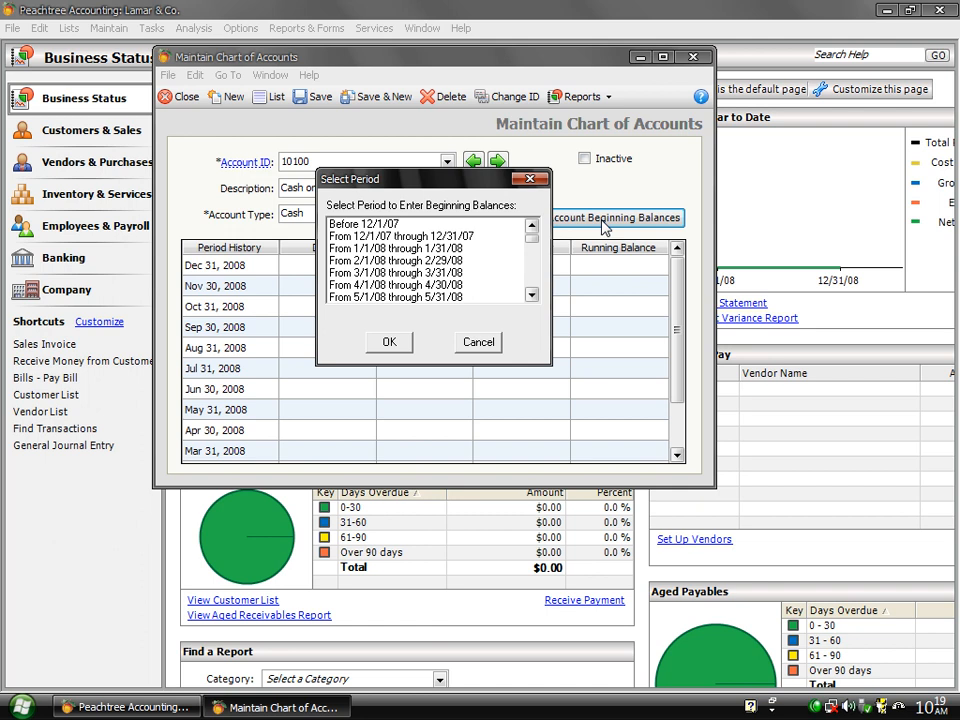
{"action": "left_click", "coordinate": [532, 296]}
{"action": "left_click", "coordinate": [532, 296]}
{"action": "left_click", "coordinate": [532, 296]}
{"action": "left_click", "coordinate": [532, 296]}
{"action": "left_click", "coordinate": [532, 294]}
{"action": "left_click", "coordinate": [532, 294]}
{"action": "left_click", "coordinate": [532, 294]}
{"action": "left_click", "coordinate": [532, 294]}
{"action": "left_click", "coordinate": [532, 294]}
{"action": "left_click", "coordinate": [532, 294]}
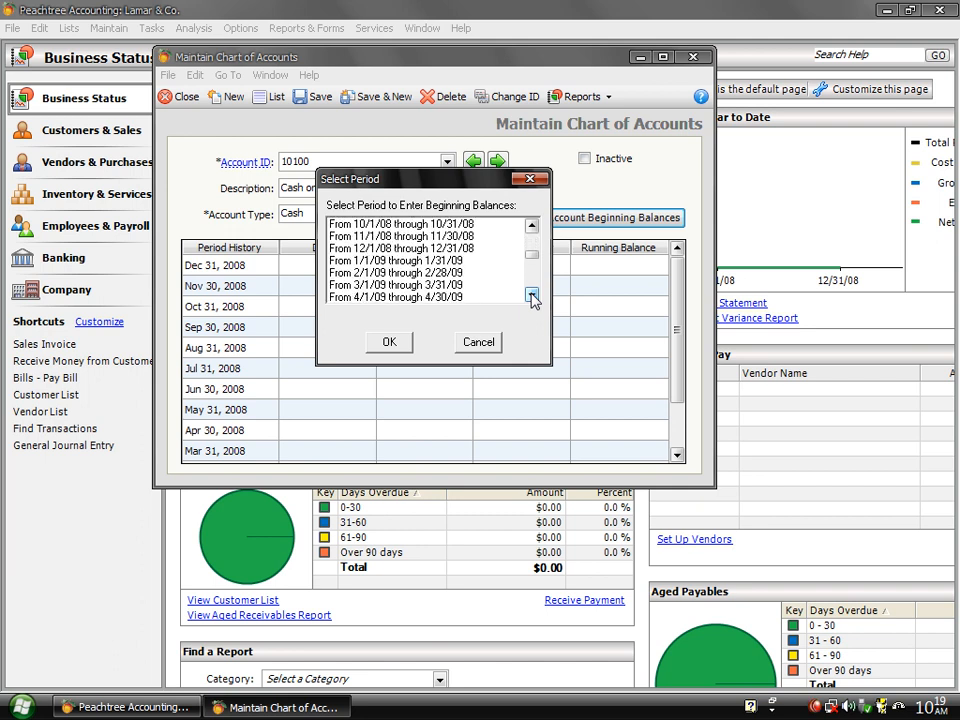
{"action": "left_click", "coordinate": [369, 250]}
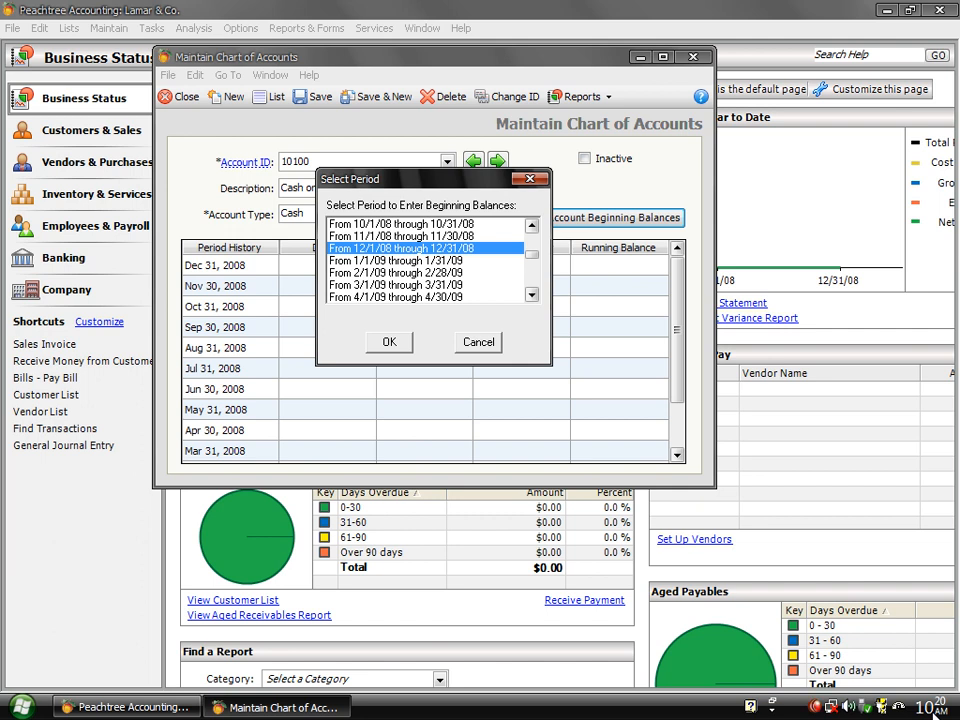
{"action": "left_click", "coordinate": [389, 343]}
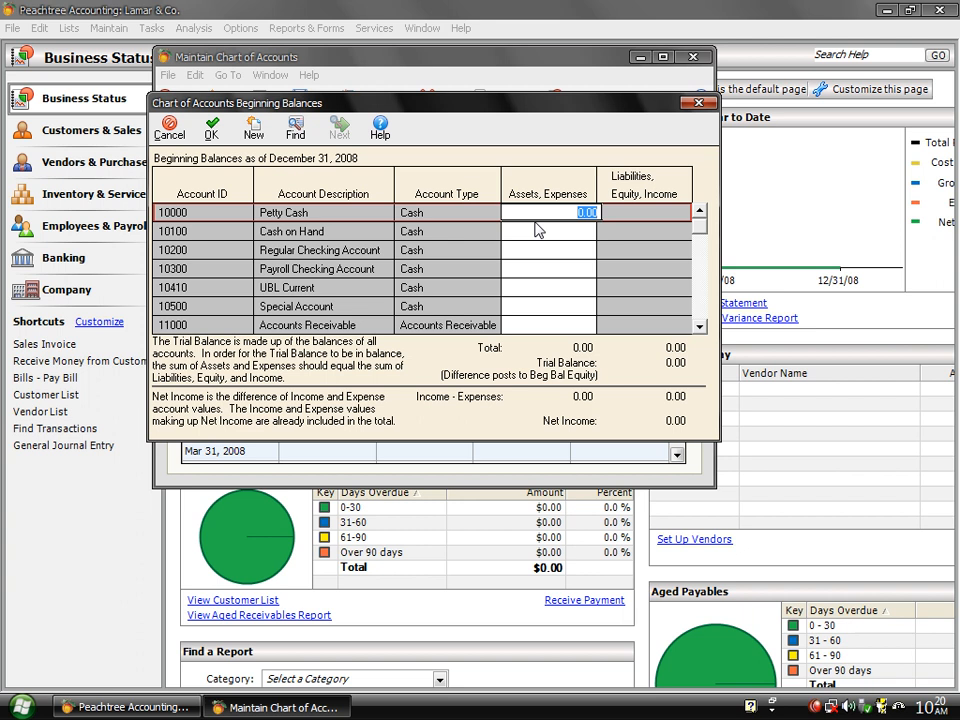
Enter beginning balances of 54,560,700 for Cash on Hand and 87,955,600 for UBL Current
{"action": "left_click", "coordinate": [538, 230]}
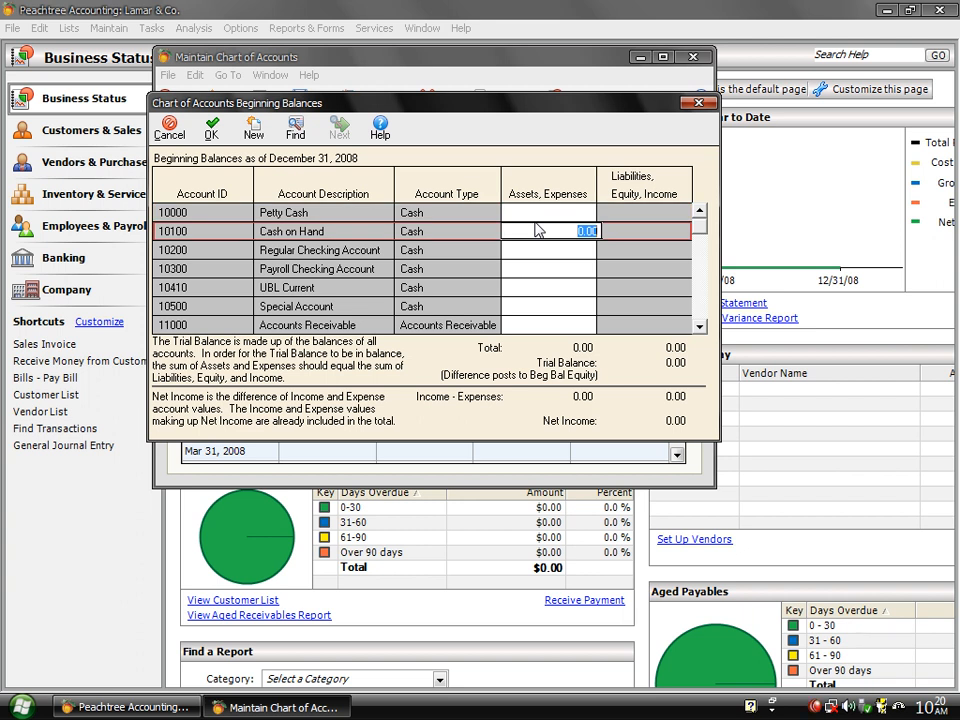
{"action": "type", "text": "54560700"}
{"action": "key", "text": "Return"}
{"action": "key", "text": "Return"}
{"action": "key", "text": "Return"}
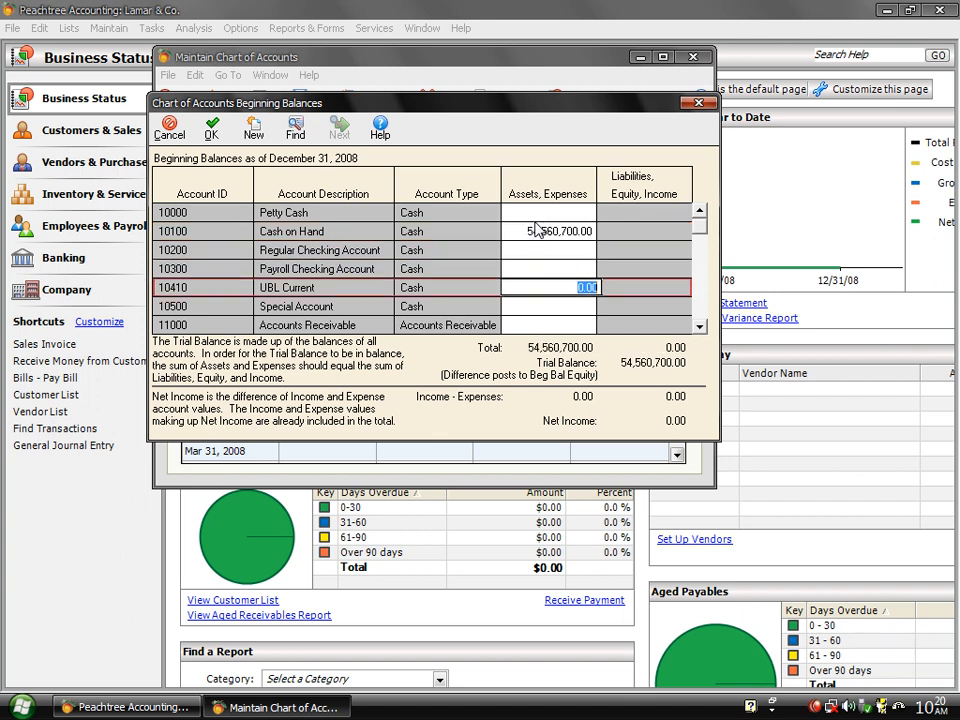
{"action": "type", "text": "87955600"}
{"action": "key", "text": "Return"}
Enter a beginning balance of 3,490,700 for the Furniture and Fixtures account
{"action": "key", "text": "Return"}
{"action": "key", "text": "Return"}
{"action": "key", "text": "Return"}
{"action": "key", "text": "Return"}
{"action": "key", "text": "Return"}
{"action": "key", "text": "Return"}
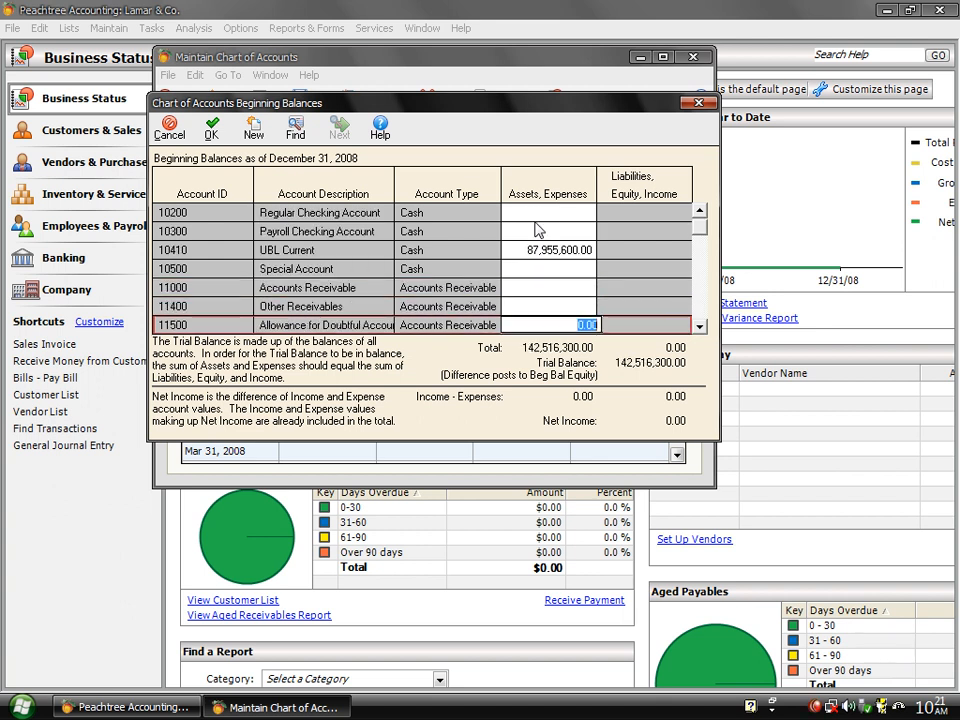
{"action": "key", "text": "Return"}
{"action": "key", "text": "Return"}
{"action": "key", "text": "Return"}
{"action": "key", "text": "Return"}
{"action": "key", "text": "Return"}
{"action": "key", "text": "Return"}
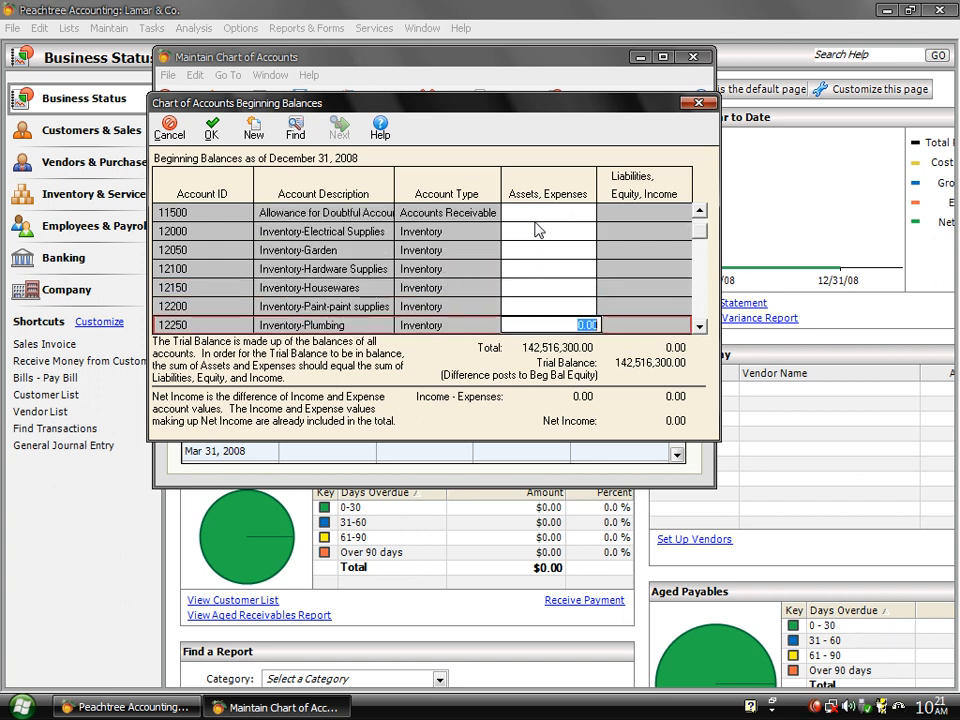
{"action": "key", "text": "Return"}
{"action": "key", "text": "Return"}
{"action": "key", "text": "Return"}
{"action": "key", "text": "Return"}
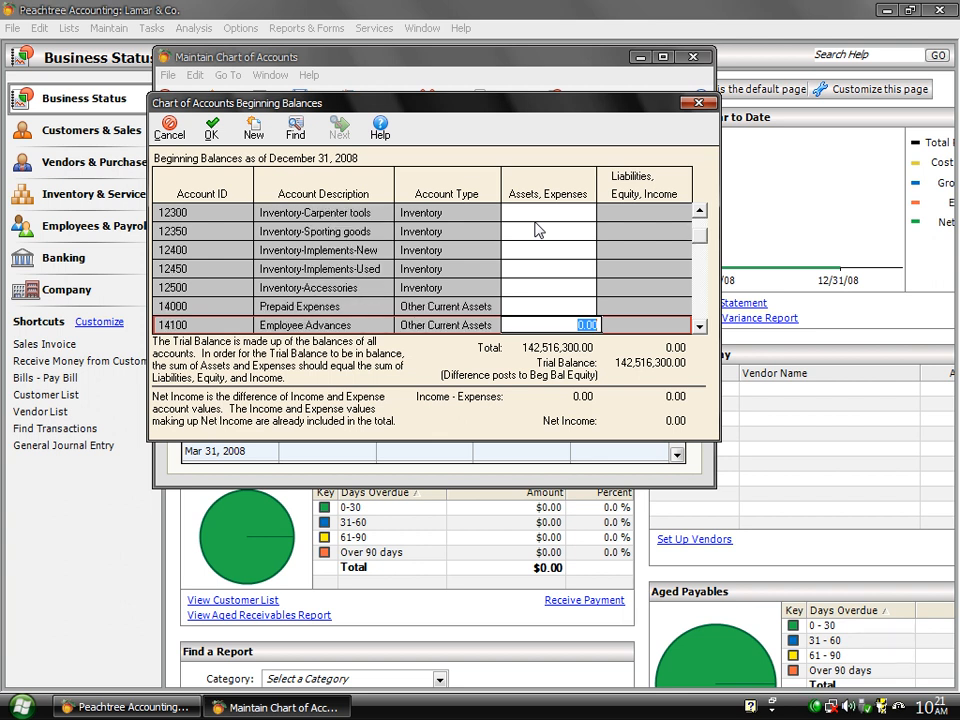
{"action": "key", "text": "Return"}
{"action": "key", "text": "Return"}
{"action": "key", "text": "Return"}
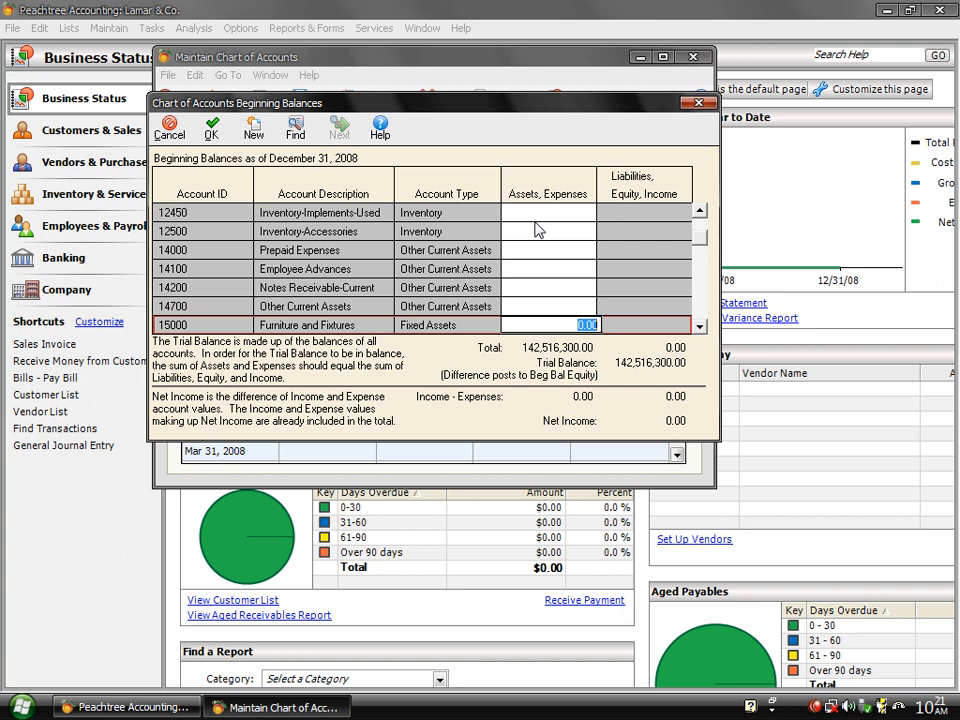
{"action": "type", "text": "3,4"}
{"action": "type", "text": "90,"}
{"action": "type", "text": "700"}
{"action": "key", "text": "Return"}
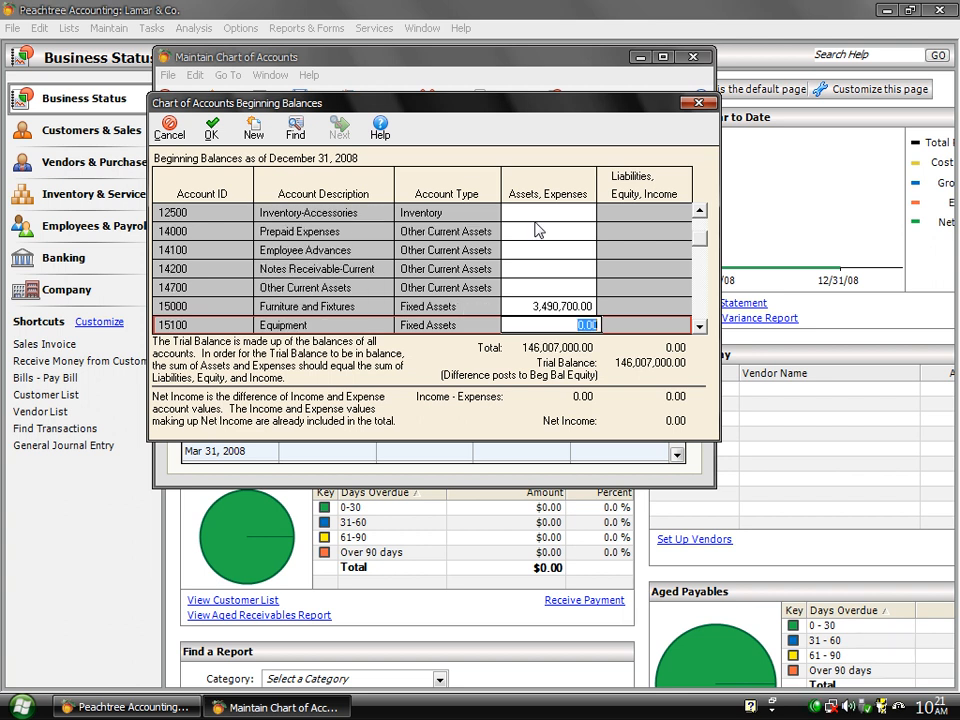
Enter beginning balances of 12,545,300 for Equipment and 9,075,600 for Automobiles
{"action": "type", "text": "12,545,300"}
{"action": "key", "text": "Down"}
{"action": "key", "text": "Down"}
{"action": "key", "text": "Up"}
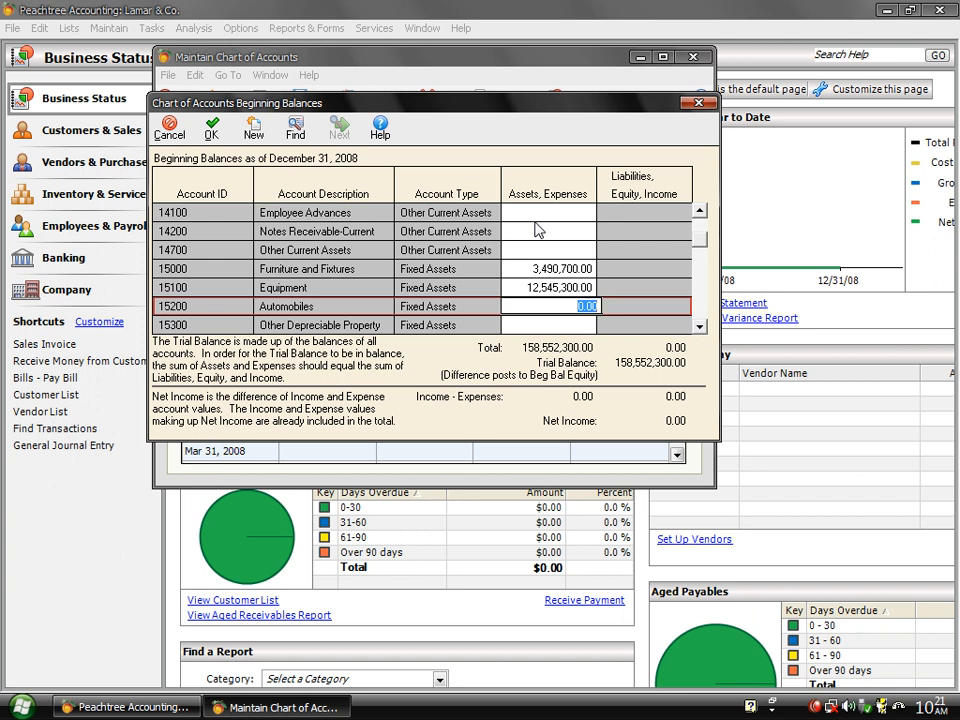
{"action": "type", "text": "9075600"}
{"action": "key", "text": "Return"}
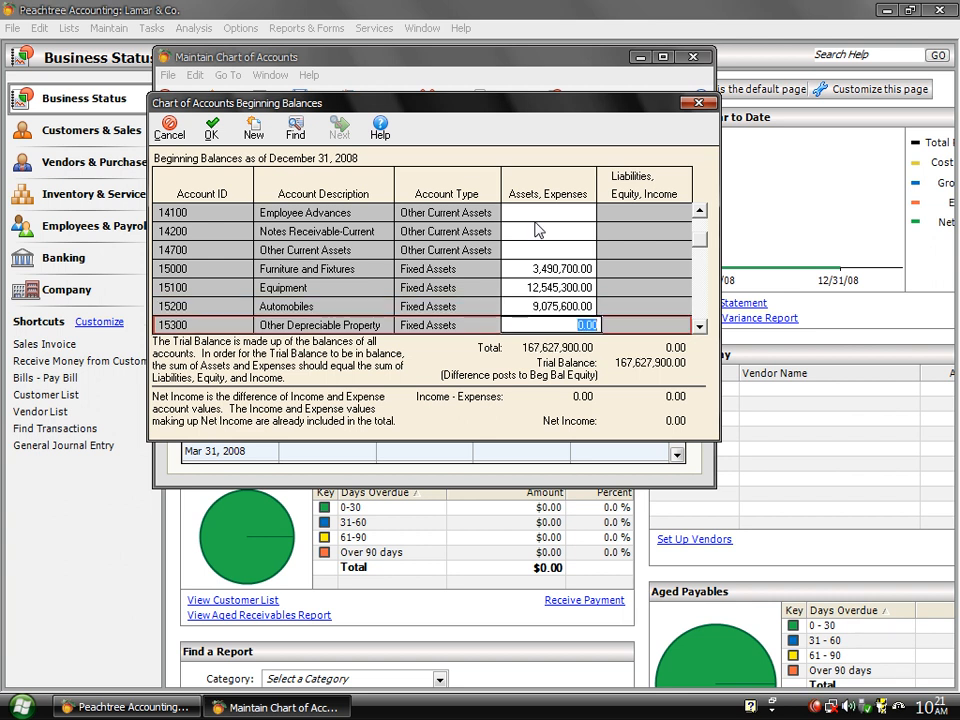
Go through the remaining accounts in the beginning balances list, down to Purchase Returns and Allowances, without entering amounts
{"action": "key", "text": "Return"}
{"action": "key", "text": "Return"}
{"action": "key", "text": "Return"}
{"action": "key", "text": "Return"}
{"action": "key", "text": "Return"}
{"action": "key", "text": "Return"}
{"action": "key", "text": "Return"}
{"action": "key", "text": "Return"}
{"action": "key", "text": "Return"}
{"action": "key", "text": "Return"}
{"action": "key", "text": "Return"}
{"action": "key", "text": "Return"}
{"action": "key", "text": "Return"}
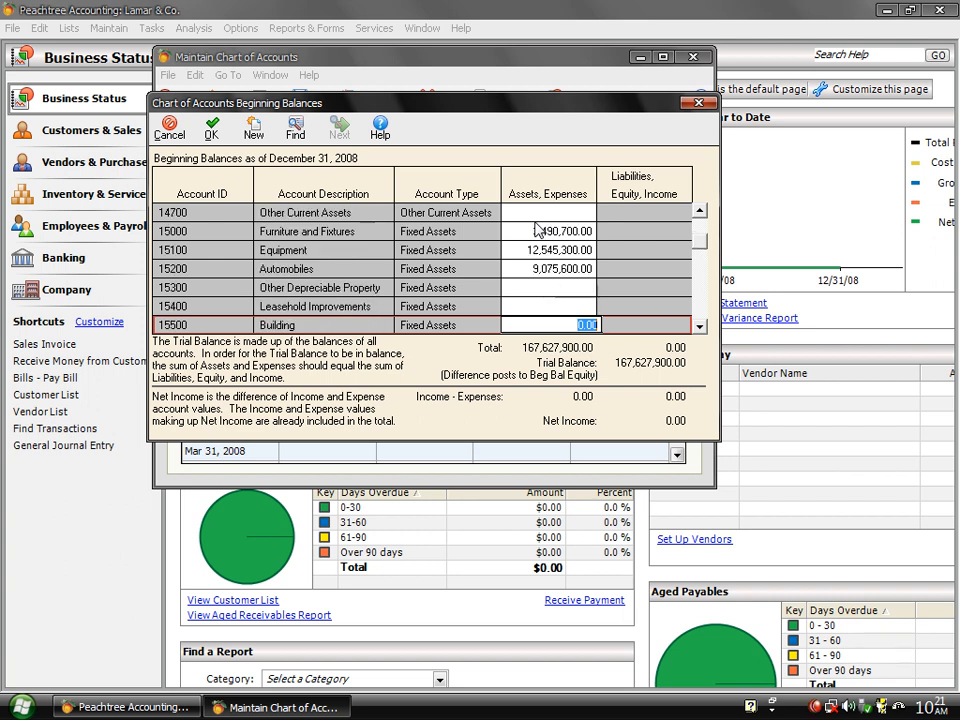
{"action": "key", "text": "Return"}
{"action": "key", "text": "Return"}
{"action": "key", "text": "Return"}
{"action": "key", "text": "Return"}
{"action": "key", "text": "Return"}
{"action": "key", "text": "Return"}
{"action": "key", "text": "Return"}
{"action": "key", "text": "Return"}
{"action": "key", "text": "Return"}
{"action": "key", "text": "Return"}
{"action": "key", "text": "Return"}
{"action": "key", "text": "Return"}
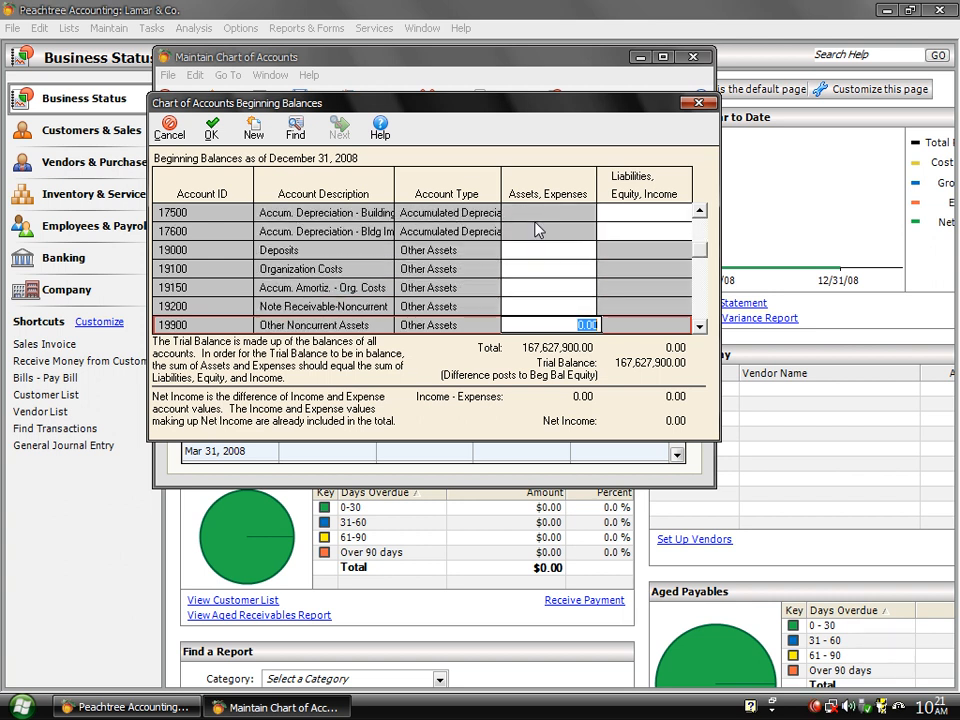
{"action": "key", "text": "Return"}
{"action": "key", "text": "Return"}
{"action": "key", "text": "Return"}
{"action": "key", "text": "Return"}
{"action": "key", "text": "Return"}
{"action": "key", "text": "Return"}
{"action": "key", "text": "Return"}
{"action": "key", "text": "Return"}
{"action": "key", "text": "Return"}
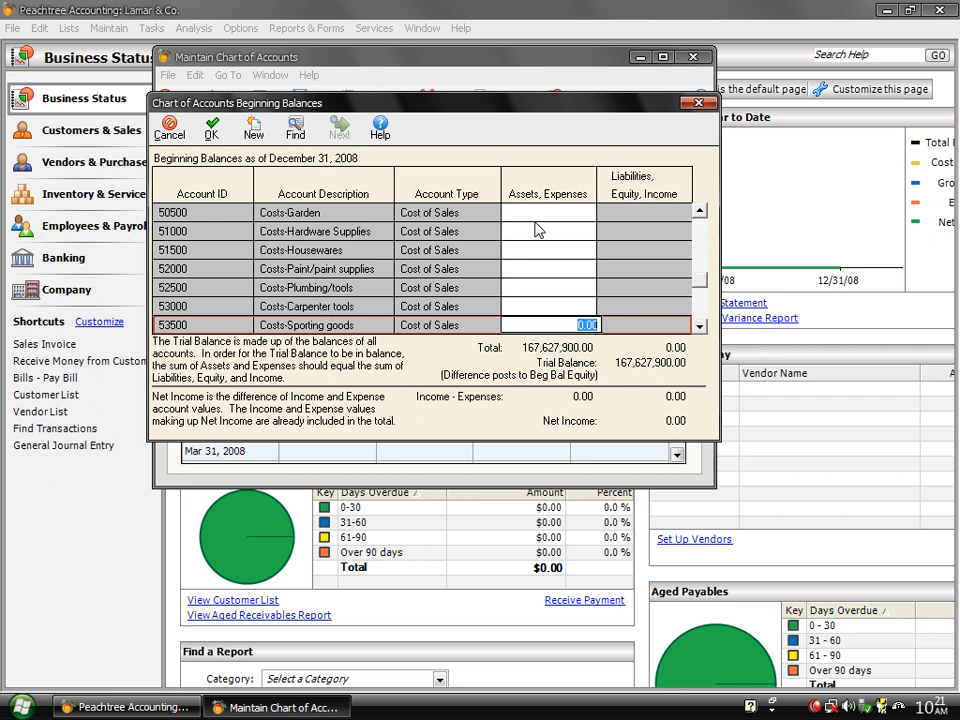
{"action": "key", "text": "Return"}
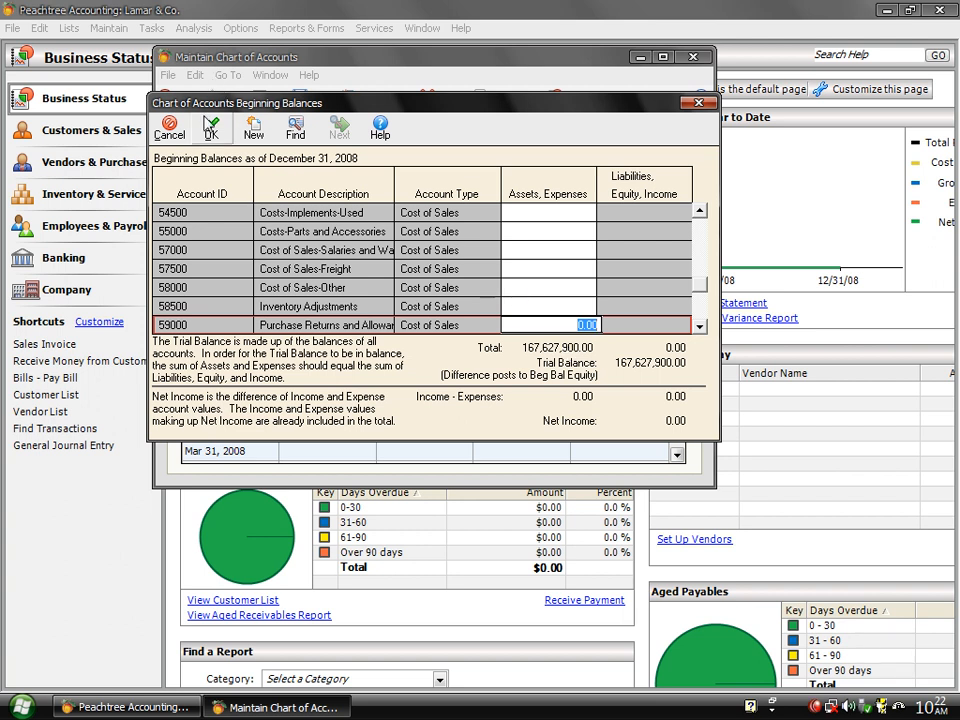
Save the beginning balances and accept posting the trial balance difference to Beginning Balance Equity
{"action": "left_click", "coordinate": [212, 128]}
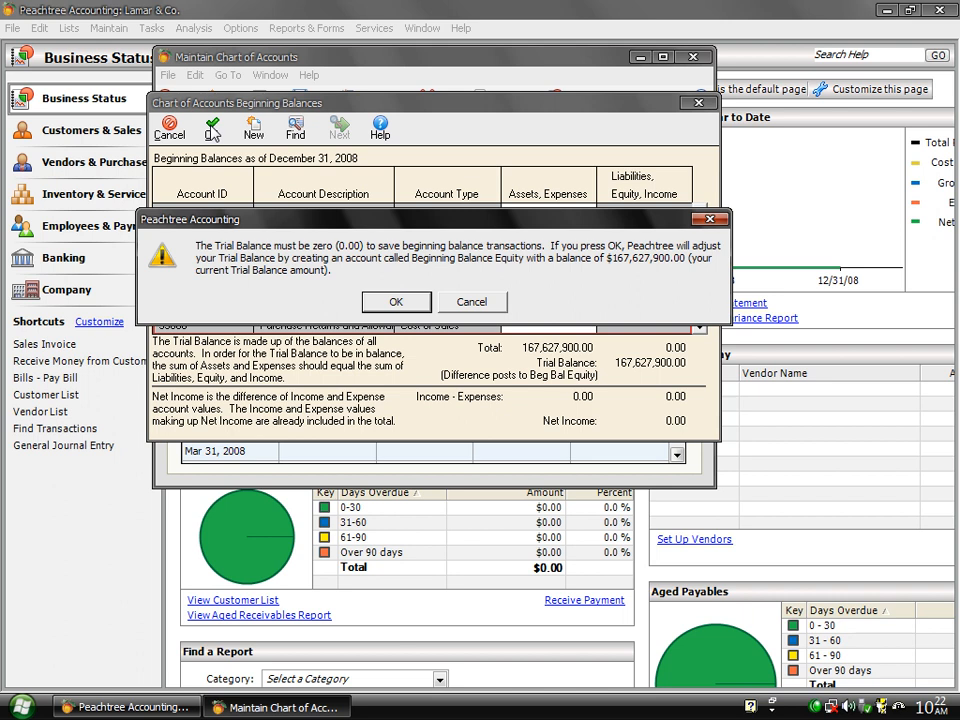
{"action": "left_click", "coordinate": [393, 302]}
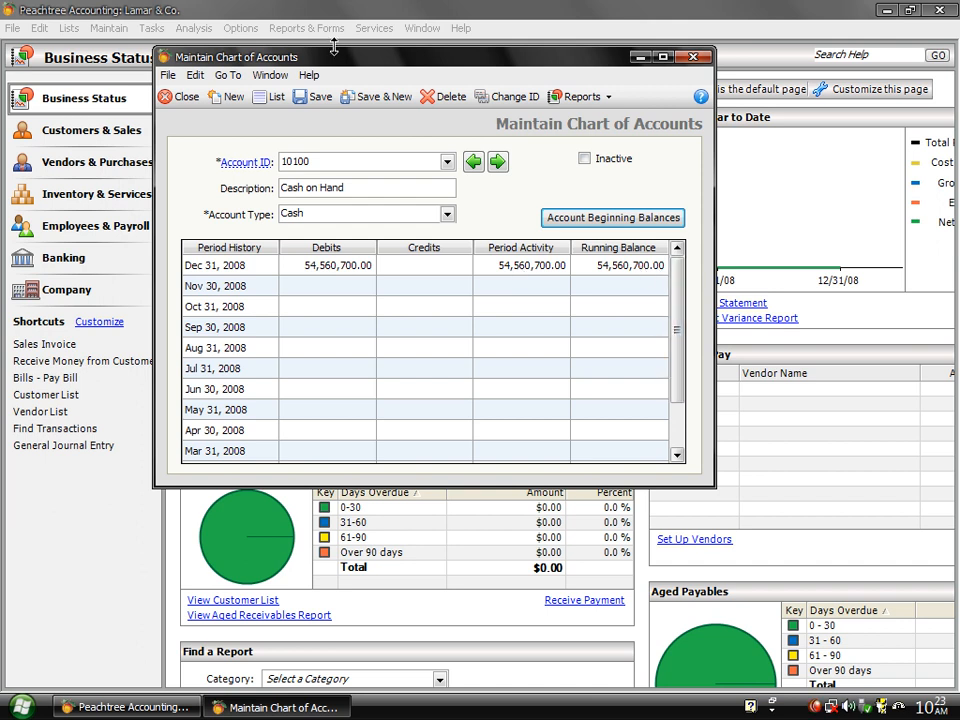
Step forward through the account records to UBL Current to check its December balance, then close the form
{"action": "left_click", "coordinate": [498, 163]}
{"action": "left_click", "coordinate": [498, 163]}
{"action": "left_click", "coordinate": [498, 163]}
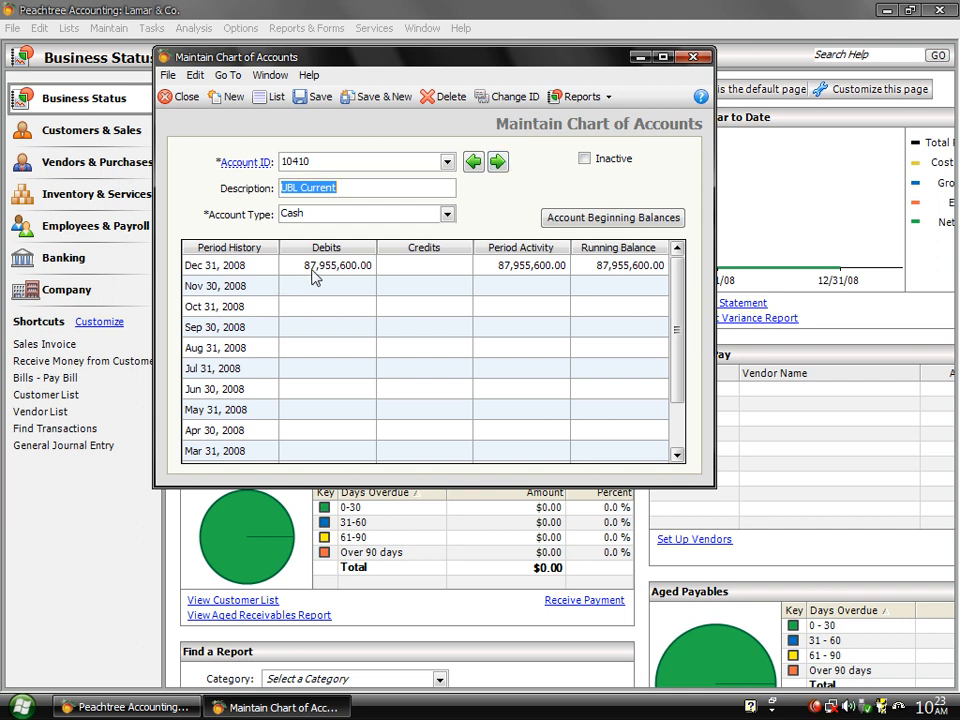
{"action": "left_click", "coordinate": [181, 97]}
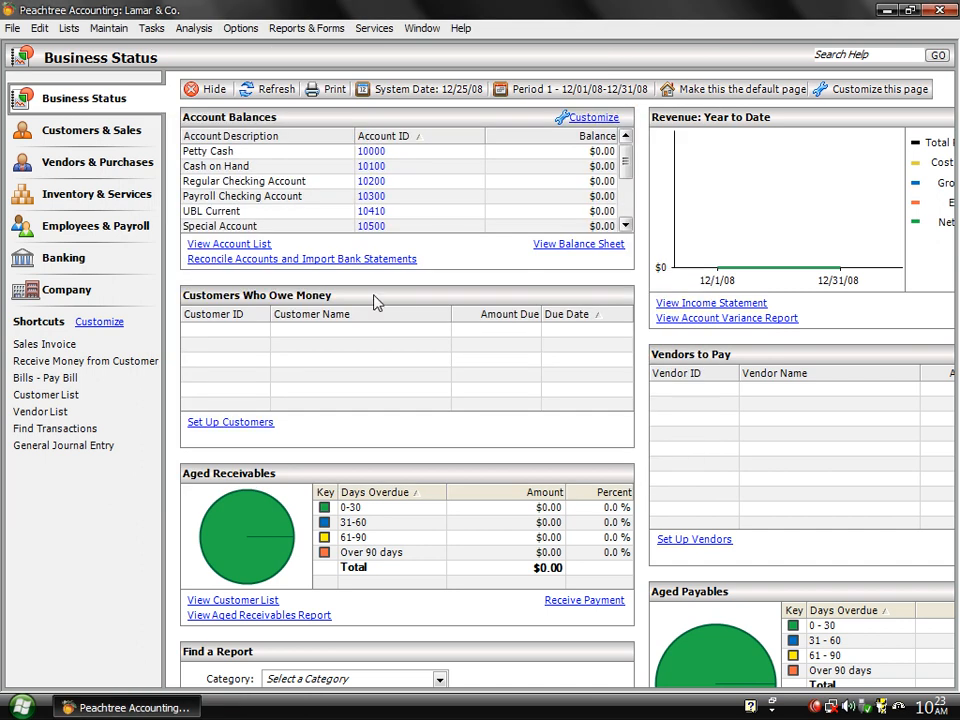
Refresh the Business Status page and check the account balances down to Accounts Payable
{"action": "left_click", "coordinate": [267, 92]}
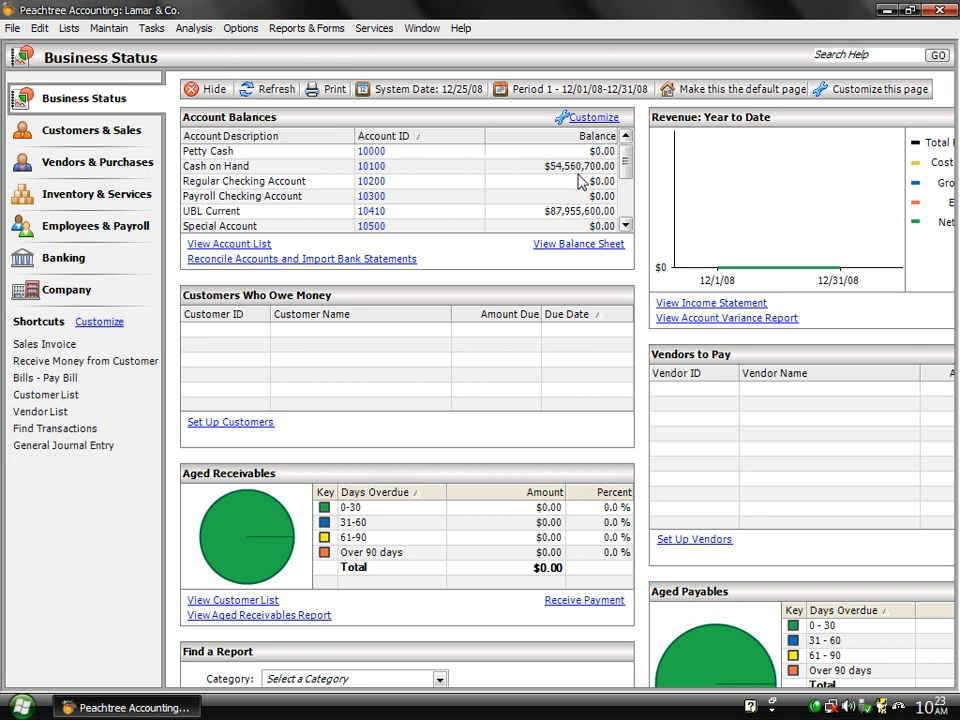
{"action": "left_click", "coordinate": [626, 224]}
{"action": "left_click", "coordinate": [626, 224]}
{"action": "left_click", "coordinate": [626, 224]}
{"action": "left_click", "coordinate": [626, 224]}
{"action": "left_click", "coordinate": [626, 224]}
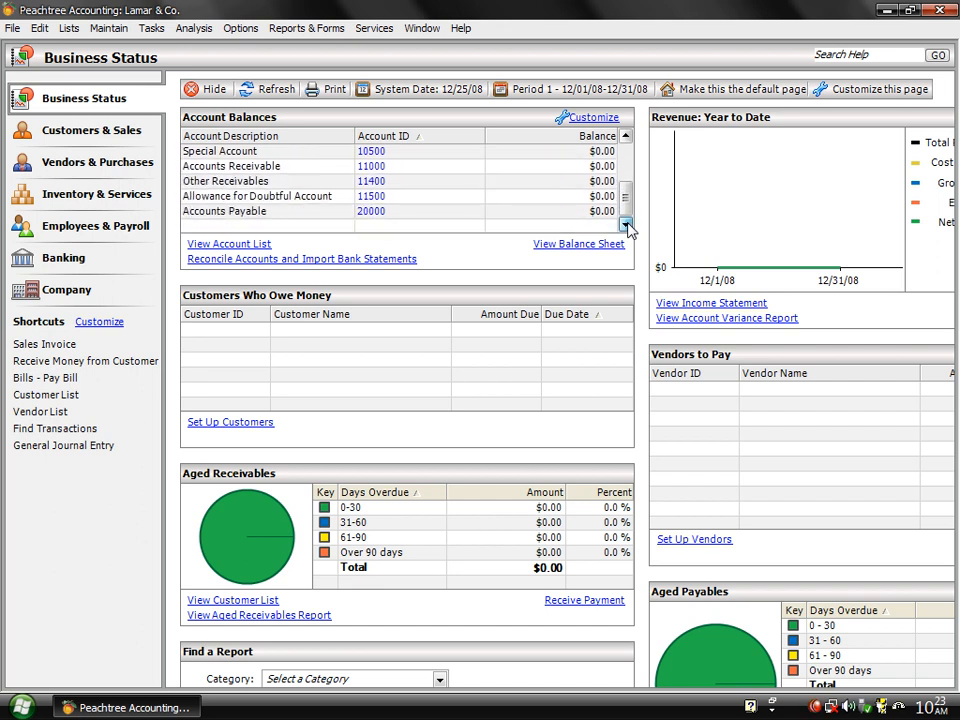
Display the General Ledger Trial Balance report from the general ledger reports
{"action": "left_click", "coordinate": [298, 32]}
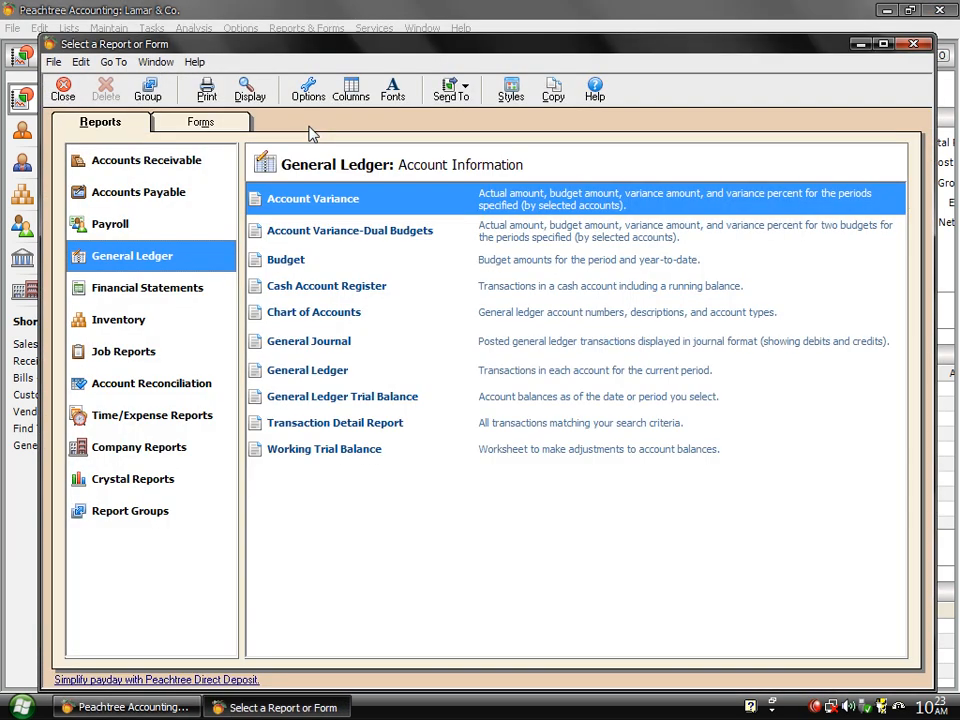
{"action": "left_click", "coordinate": [343, 400]}
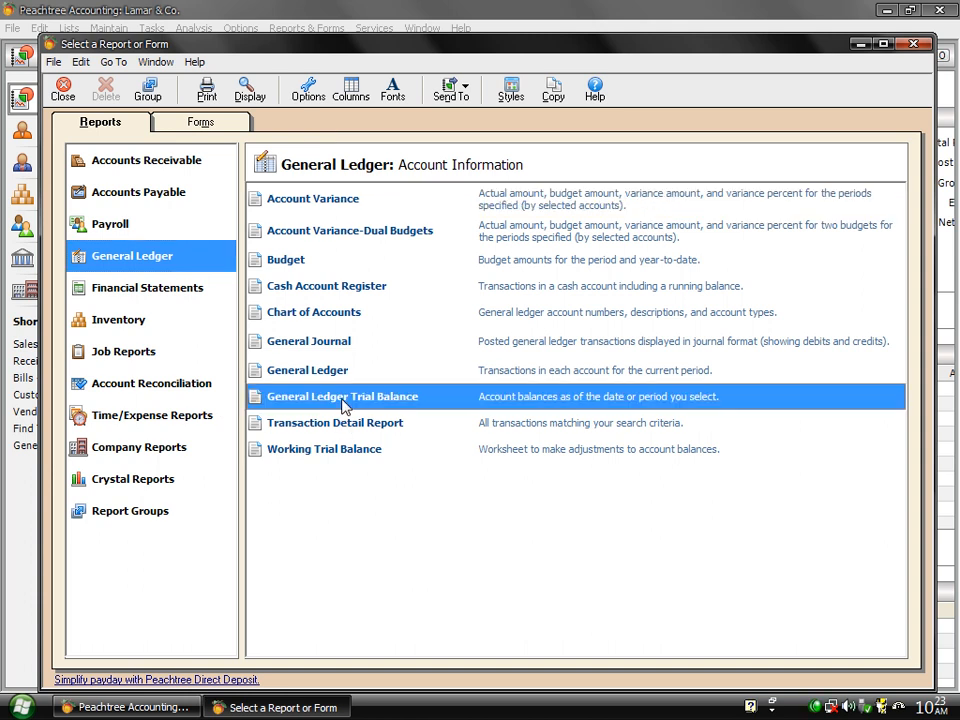
{"action": "double_click", "coordinate": [343, 400]}
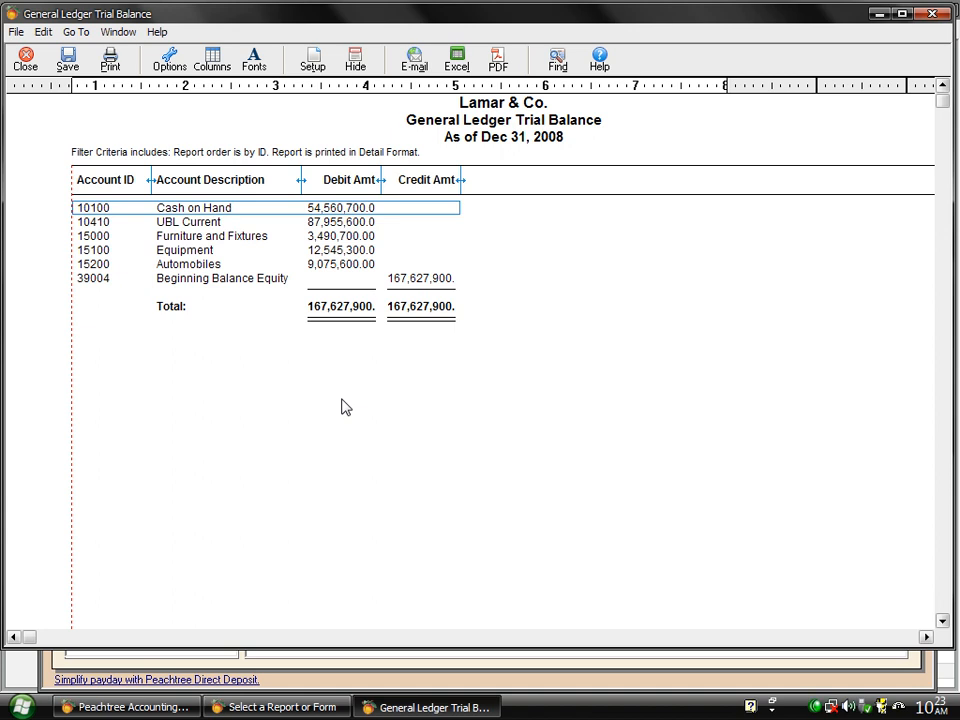
Review the trial balance lines from Cash on Hand down to Beginning Balance Equity, then close the report
{"action": "key", "text": "Down"}
{"action": "key", "text": "Down"}
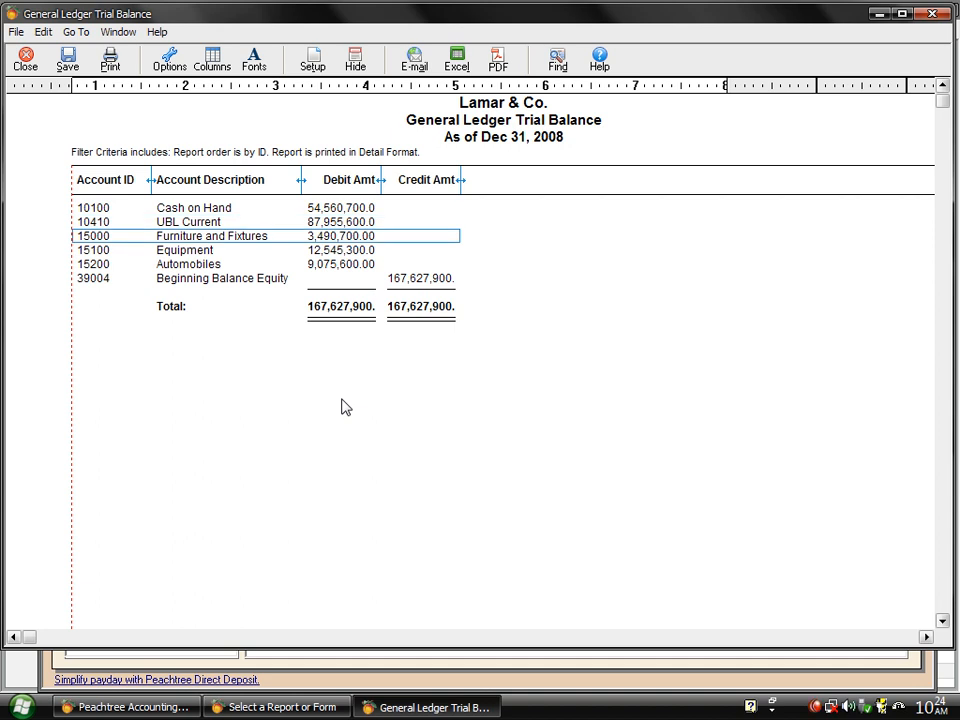
{"action": "key", "text": "Down"}
{"action": "key", "text": "Down"}
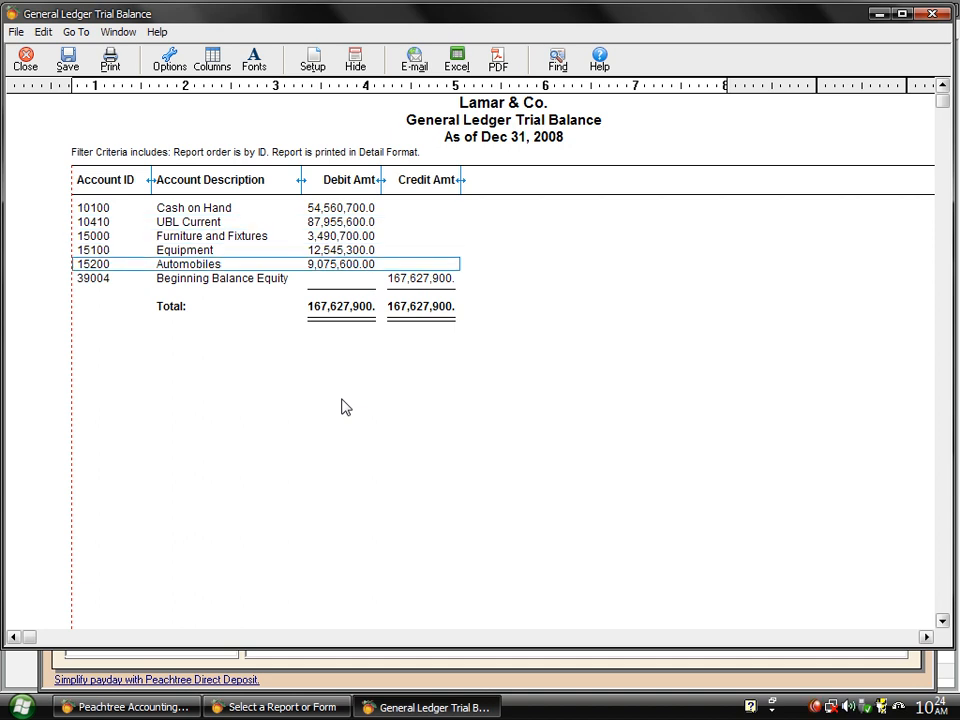
{"action": "key", "text": "Down"}
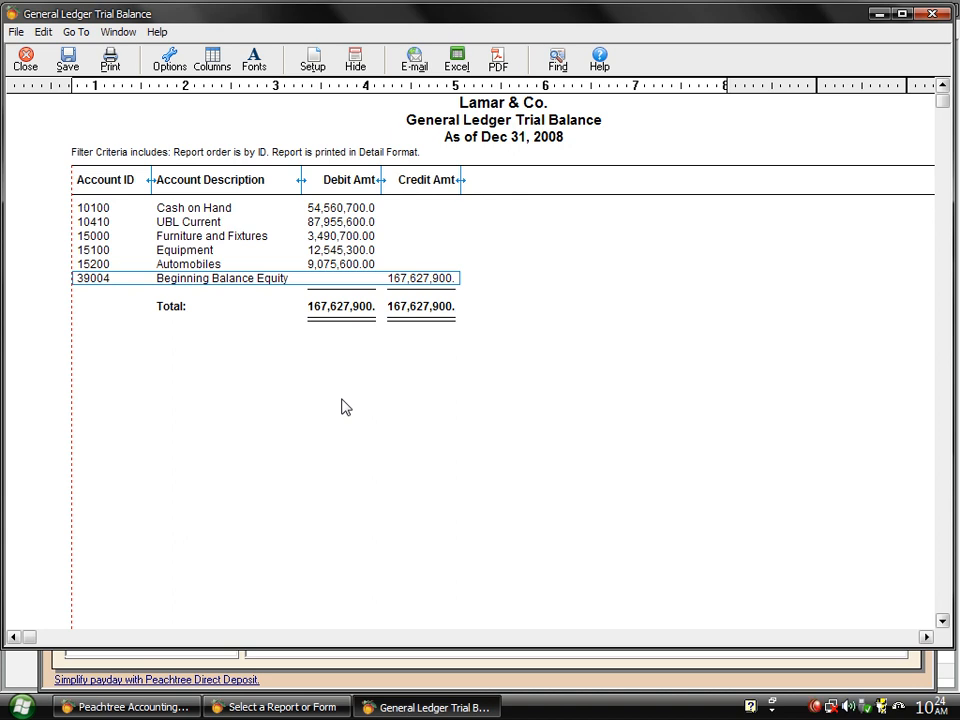
{"action": "left_click", "coordinate": [40, 62]}
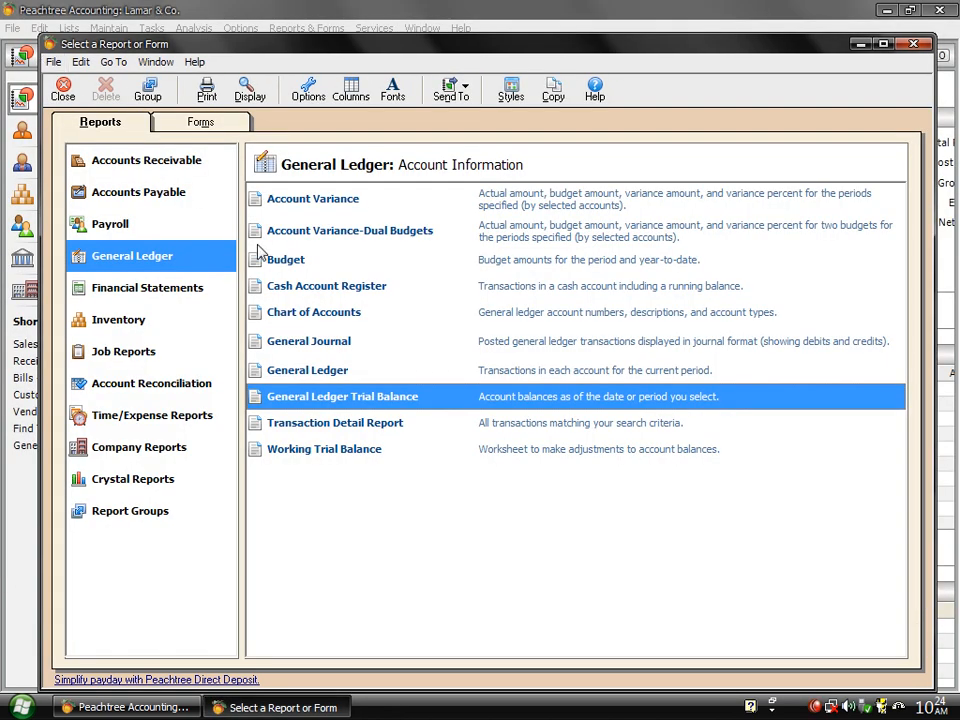
Display the General Journal report and the General Ledger report for December 2008, closing each after checking its entries
{"action": "double_click", "coordinate": [279, 345]}
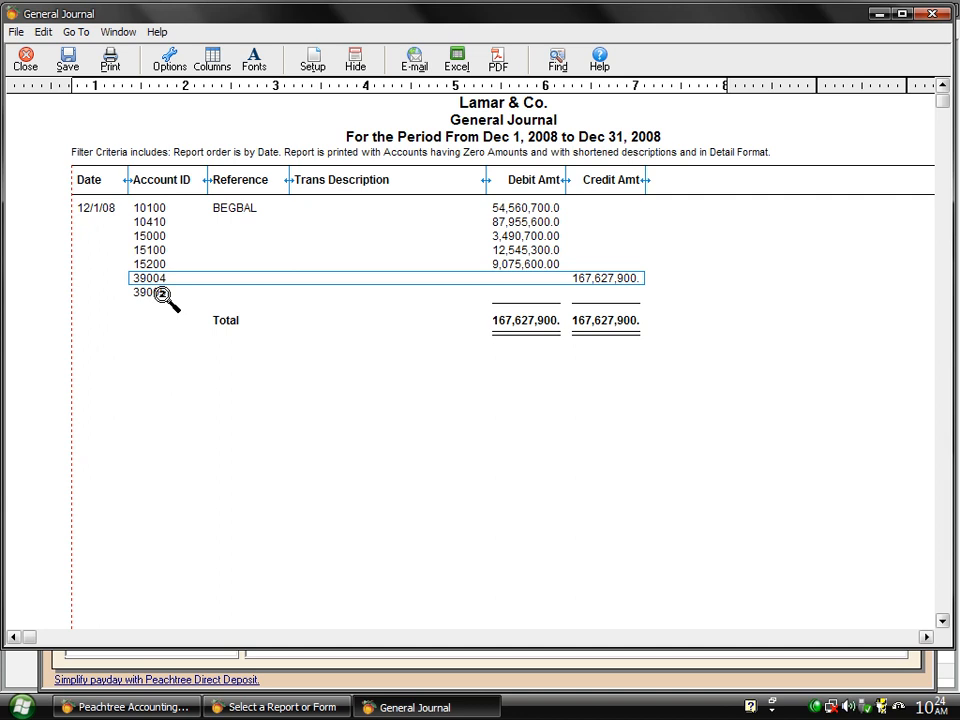
{"action": "left_click", "coordinate": [26, 62]}
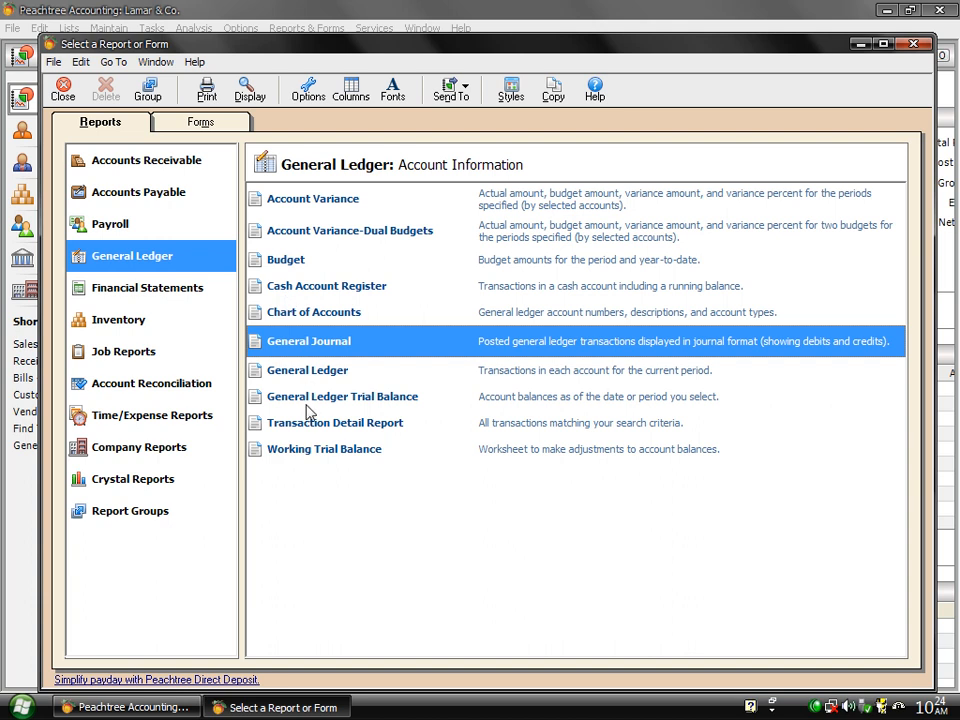
{"action": "double_click", "coordinate": [305, 371]}
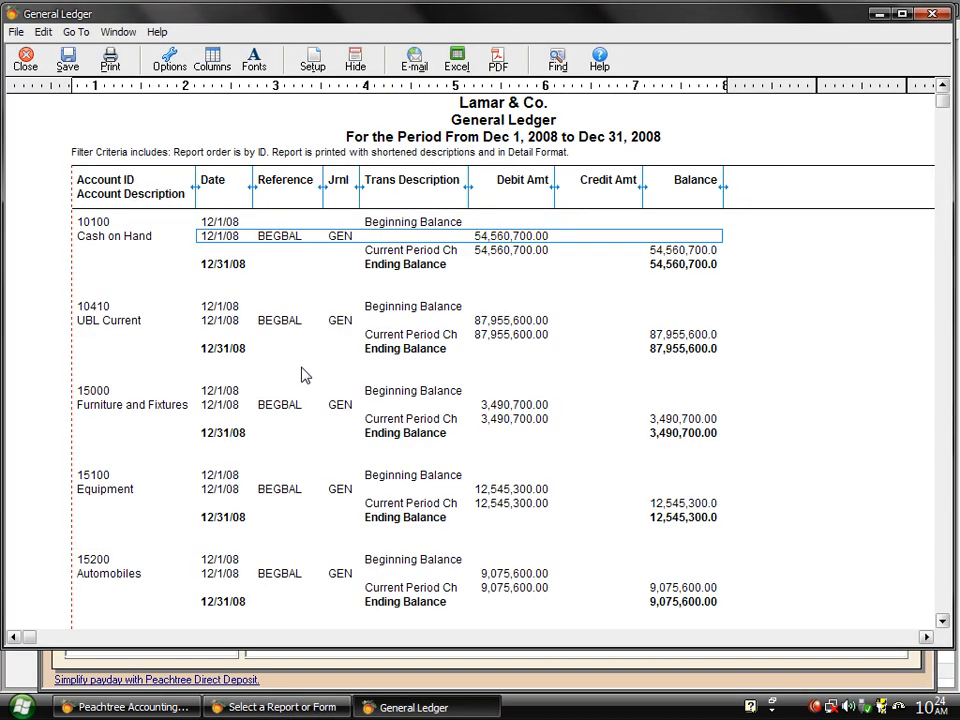
{"action": "left_click", "coordinate": [14, 50]}
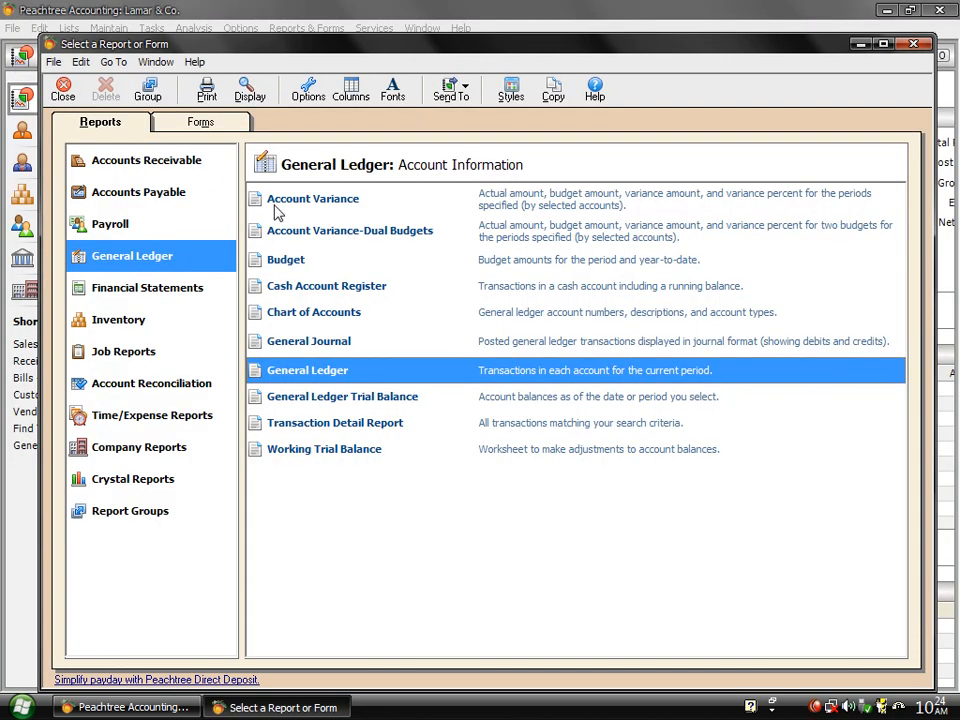
{"action": "left_click", "coordinate": [250, 97]}
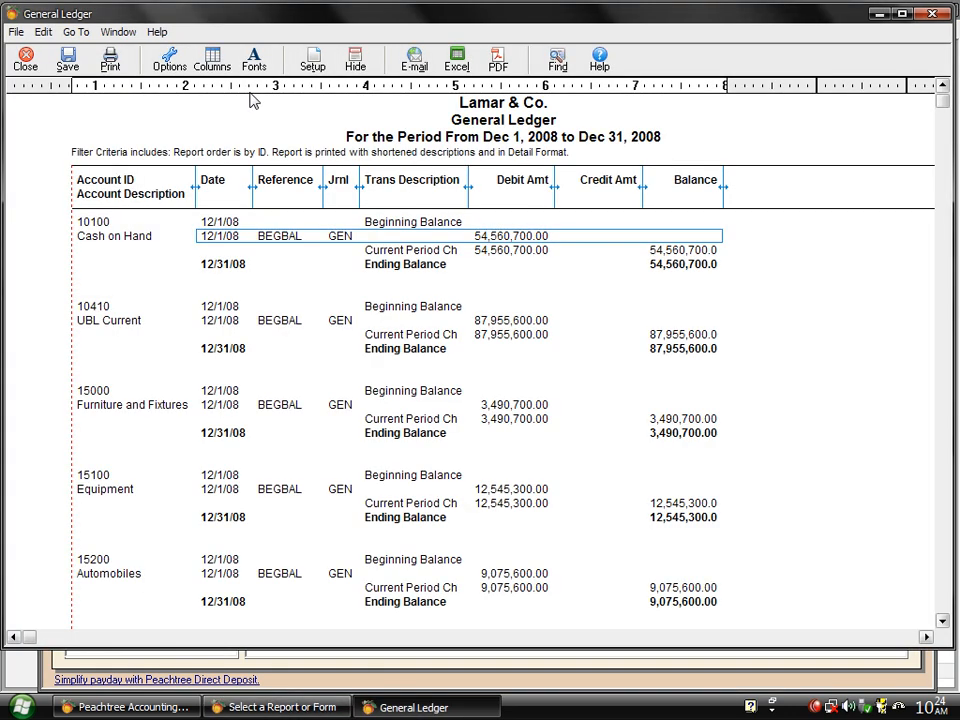
{"action": "left_click", "coordinate": [25, 58]}
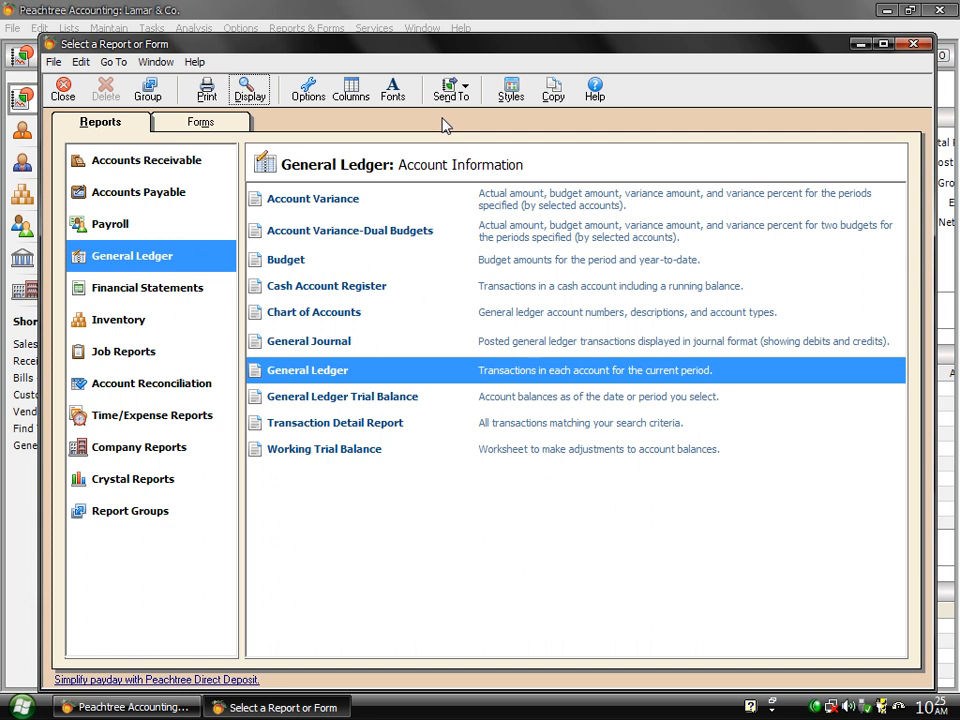
{"action": "right_click", "coordinate": [322, 375]}
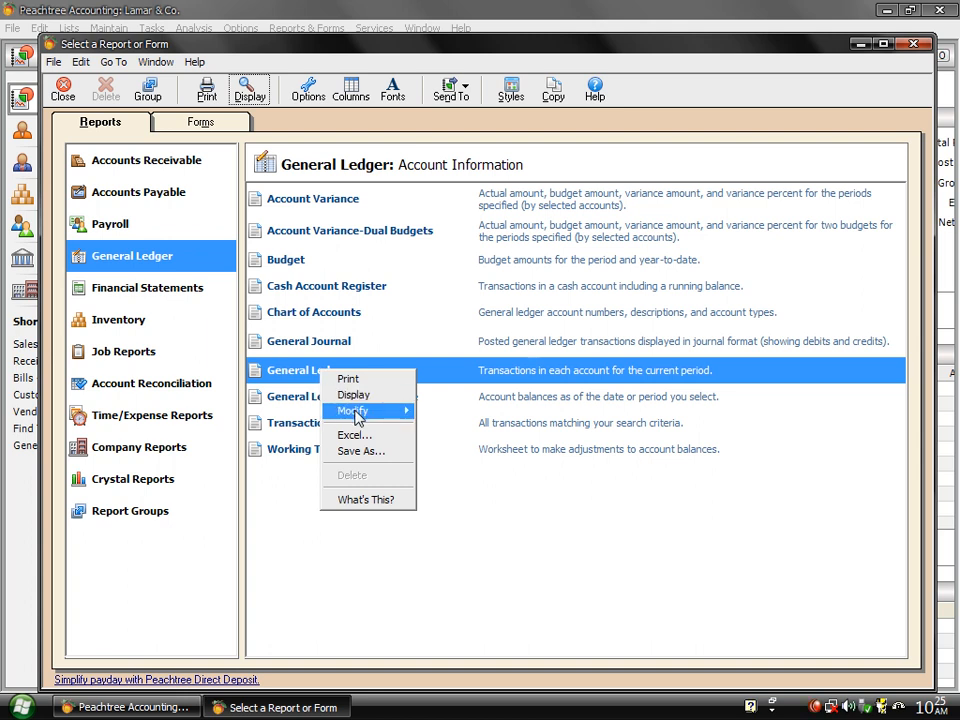
{"action": "mouse_move", "coordinate": [357, 415]}
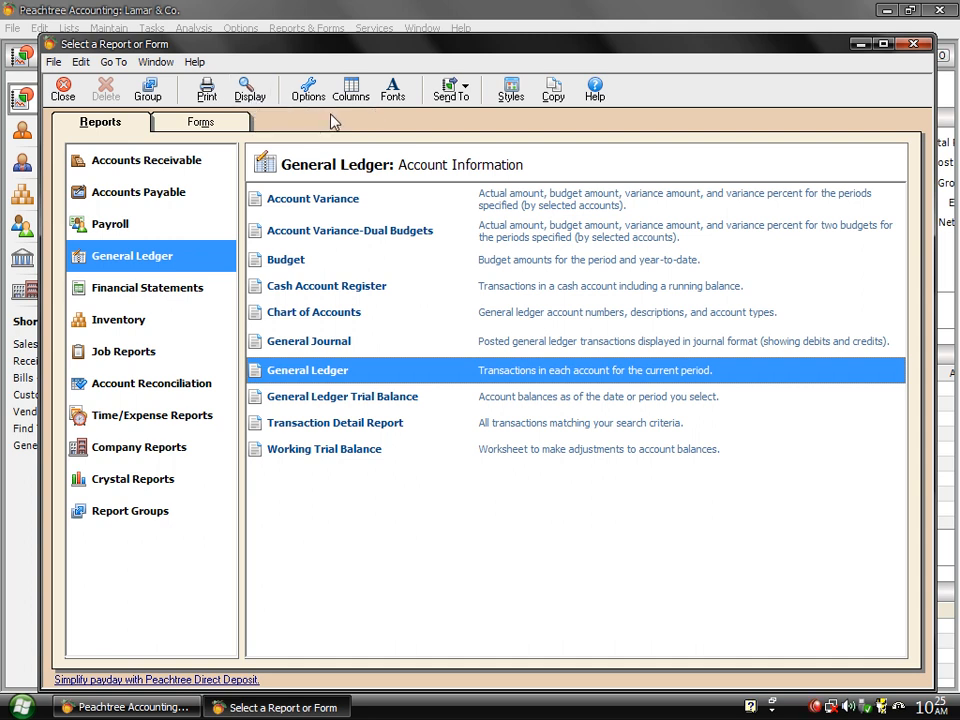
{"action": "left_click", "coordinate": [110, 63]}
{"action": "mouse_move", "coordinate": [153, 66]}
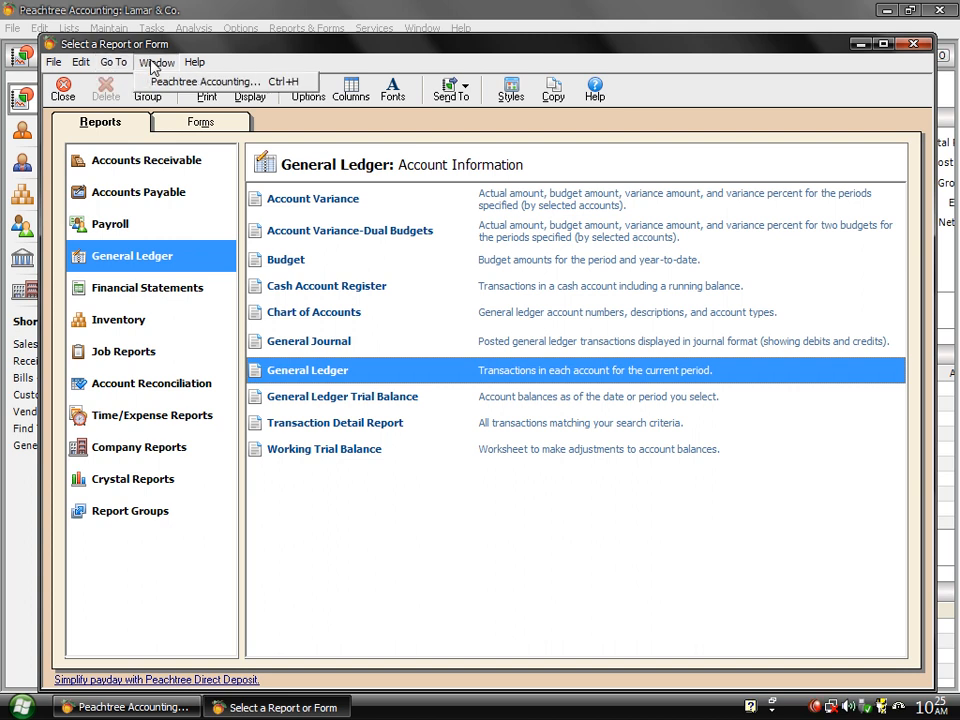
{"action": "mouse_move", "coordinate": [81, 62]}
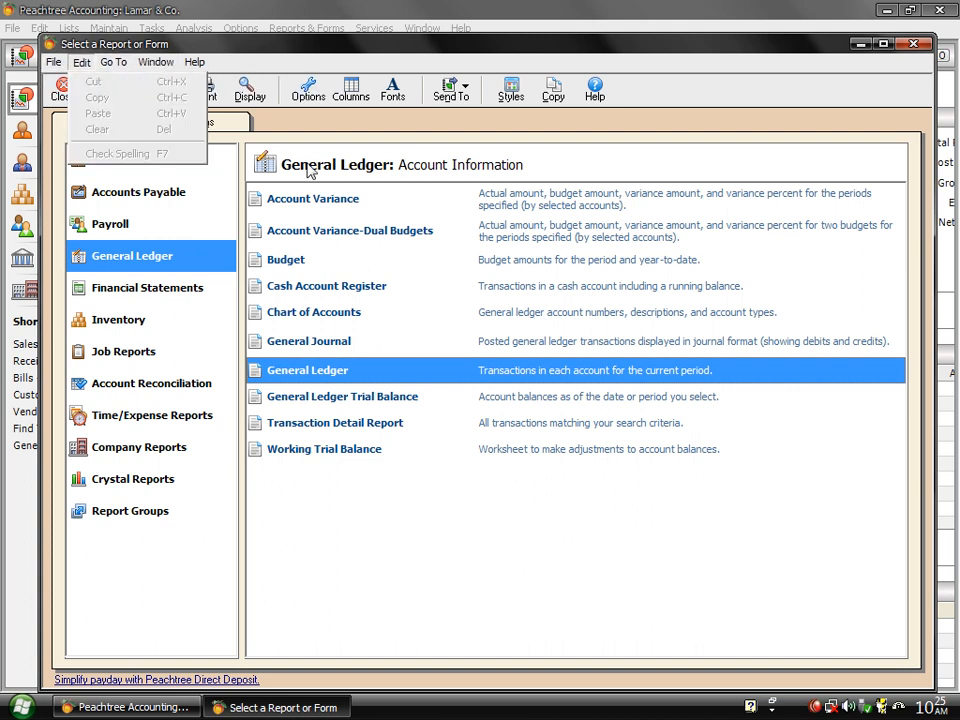
Display the General Ledger Trial Balance, drill into the Beginning Balance Equity and Cash on Hand amounts, then close the report
{"action": "double_click", "coordinate": [332, 397]}
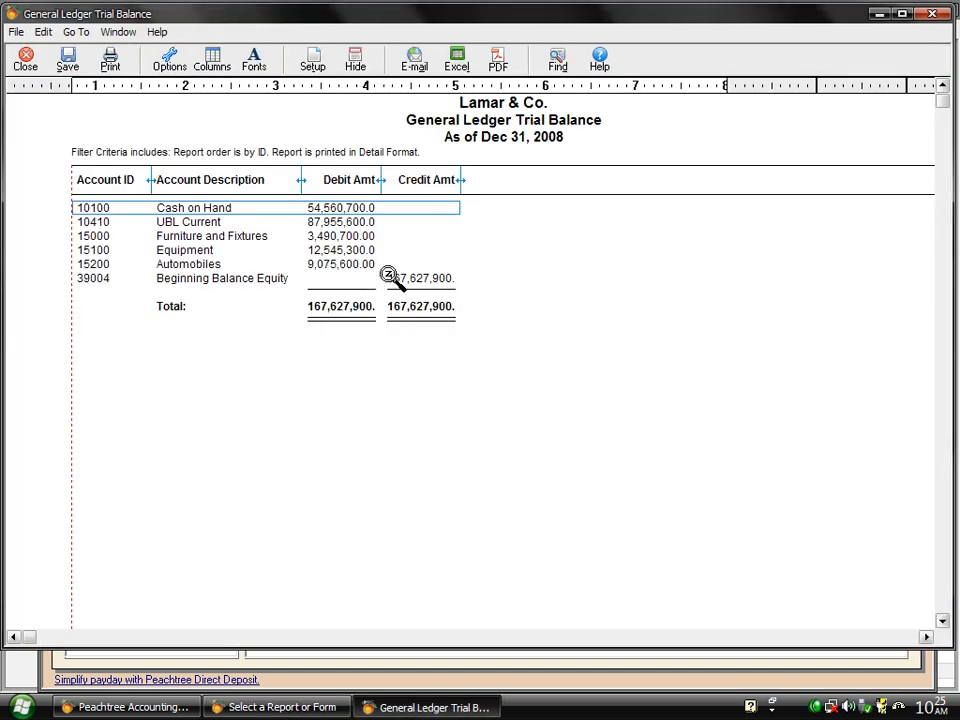
{"action": "double_click", "coordinate": [419, 286]}
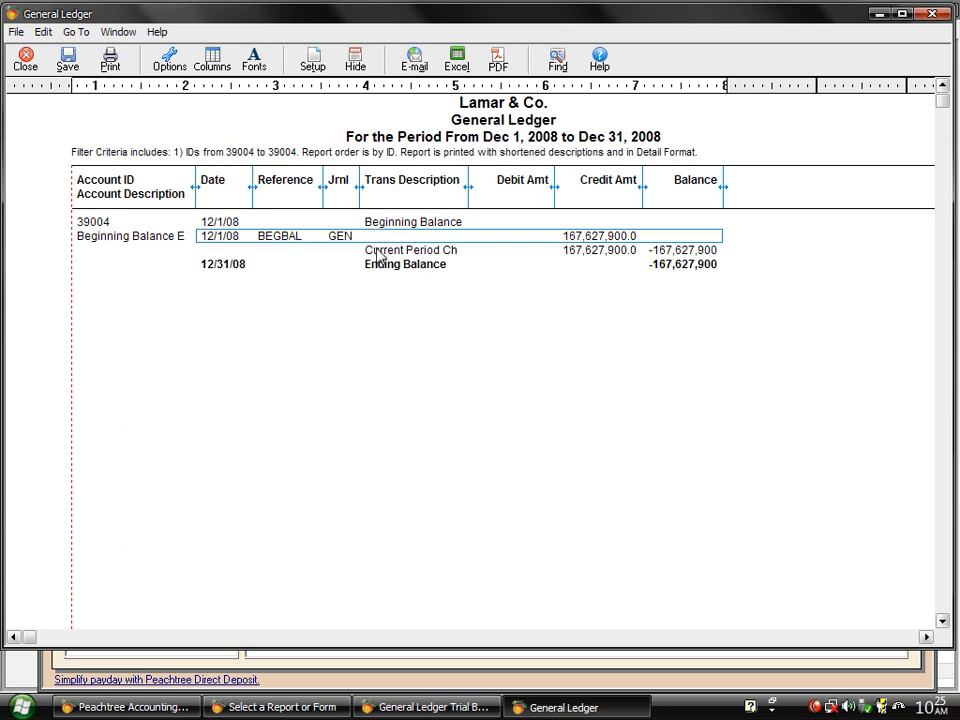
{"action": "left_click", "coordinate": [27, 61]}
{"action": "left_click", "coordinate": [325, 208]}
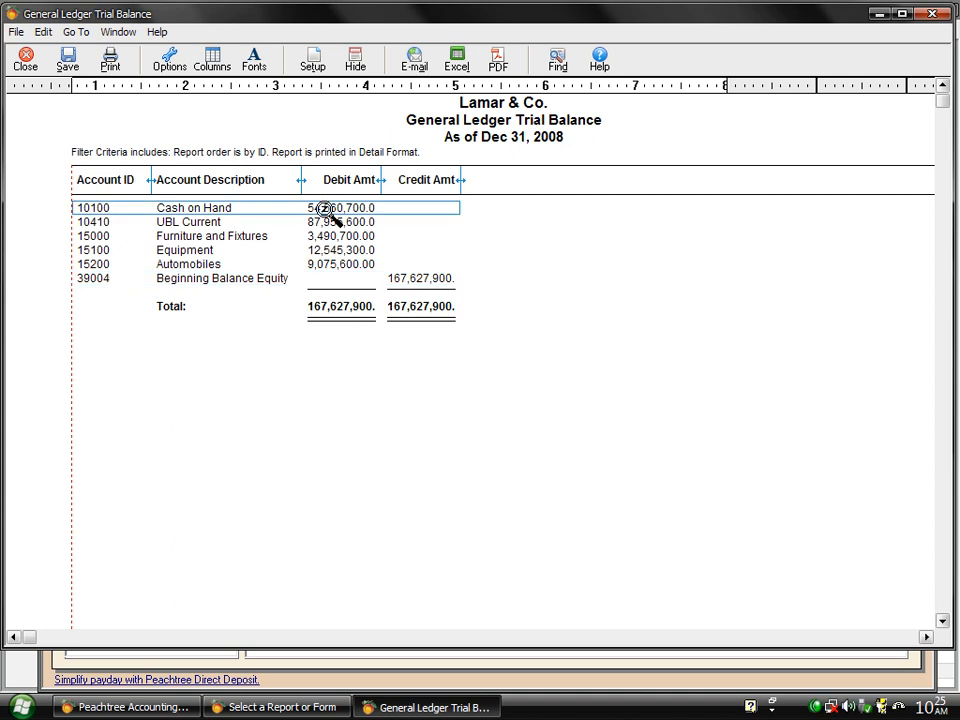
{"action": "double_click", "coordinate": [325, 208]}
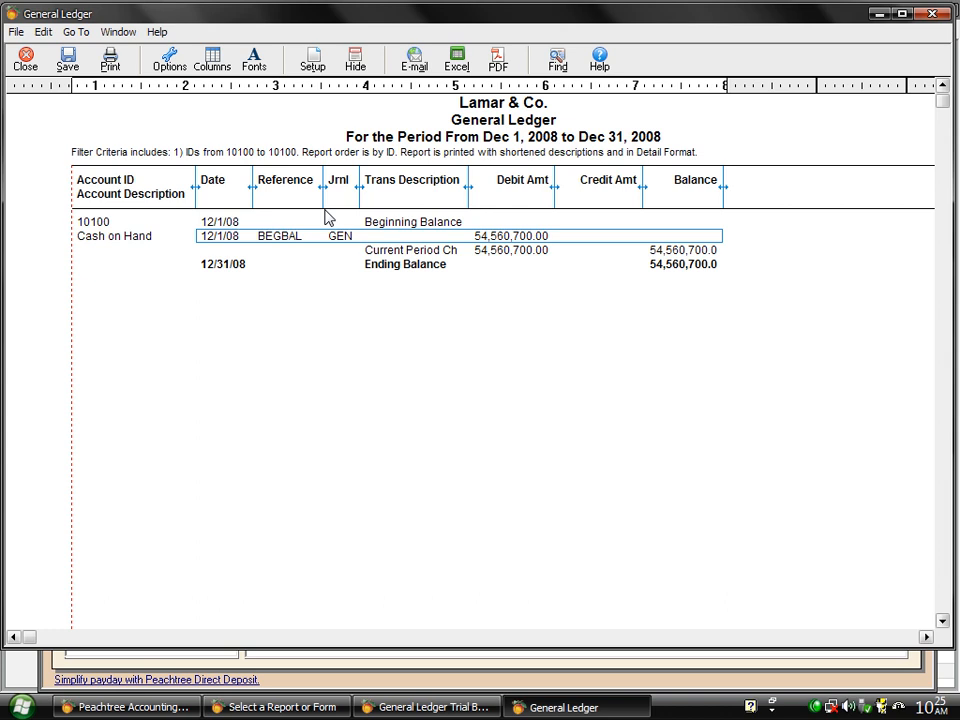
{"action": "left_click", "coordinate": [26, 58]}
{"action": "left_click", "coordinate": [24, 58]}
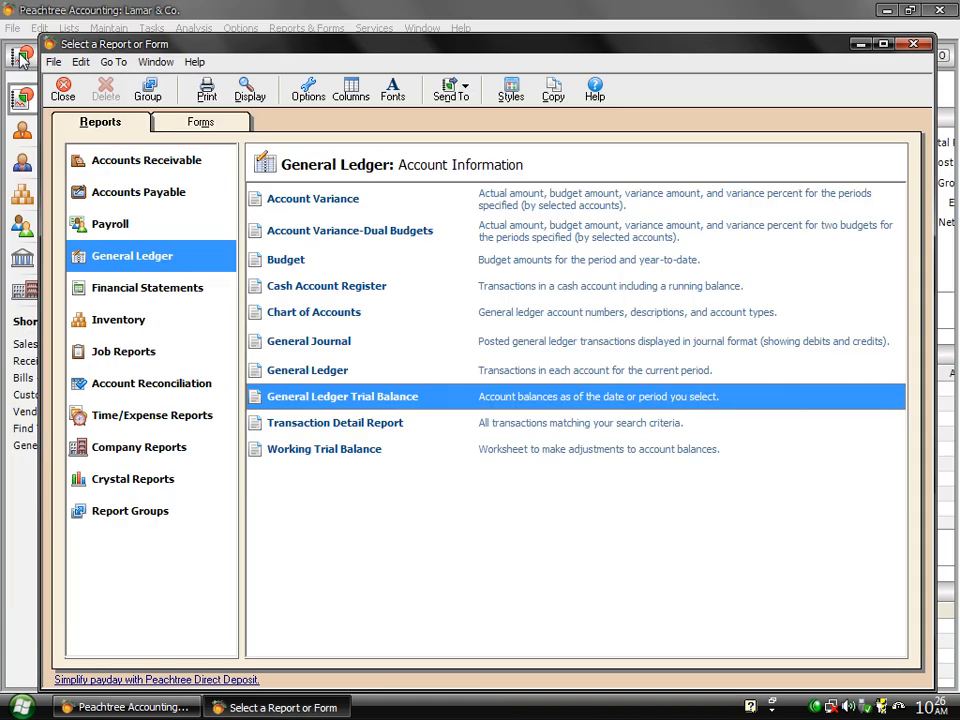
Review the General Ledger report down to Beginning Balance Equity, then close the reports and return to the start of the account balances
{"action": "double_click", "coordinate": [314, 373]}
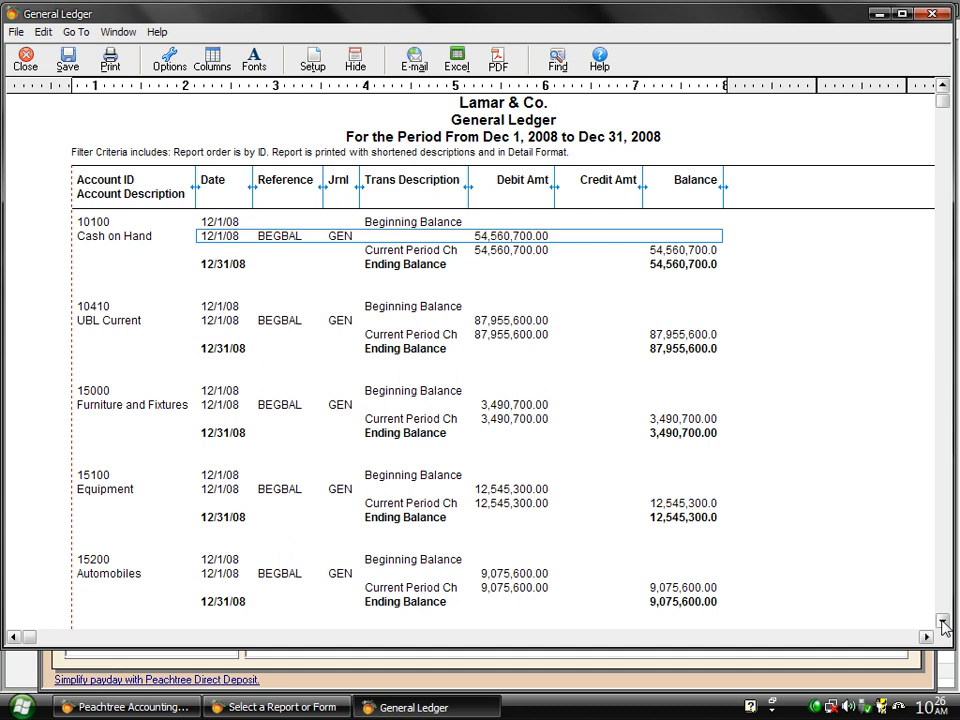
{"action": "scroll", "coordinate": [943, 622], "scroll_direction": "down", "scroll_amount": 9}
{"action": "scroll", "coordinate": [943, 622], "scroll_direction": "down", "scroll_amount": 6}
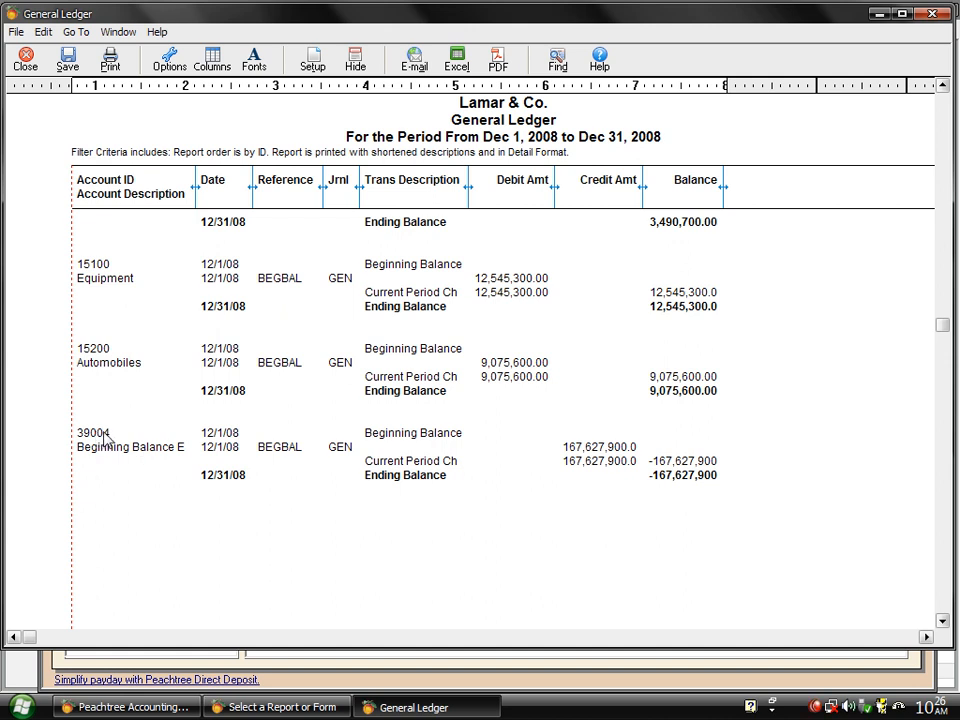
{"action": "left_click", "coordinate": [592, 449]}
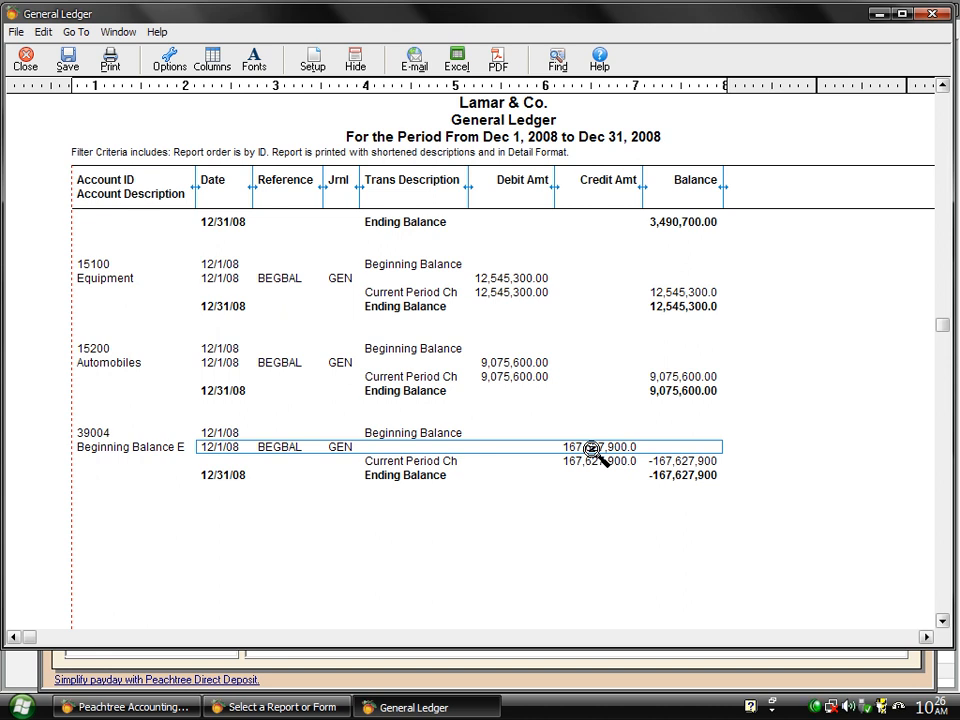
{"action": "left_click", "coordinate": [25, 60]}
{"action": "left_click", "coordinate": [62, 95]}
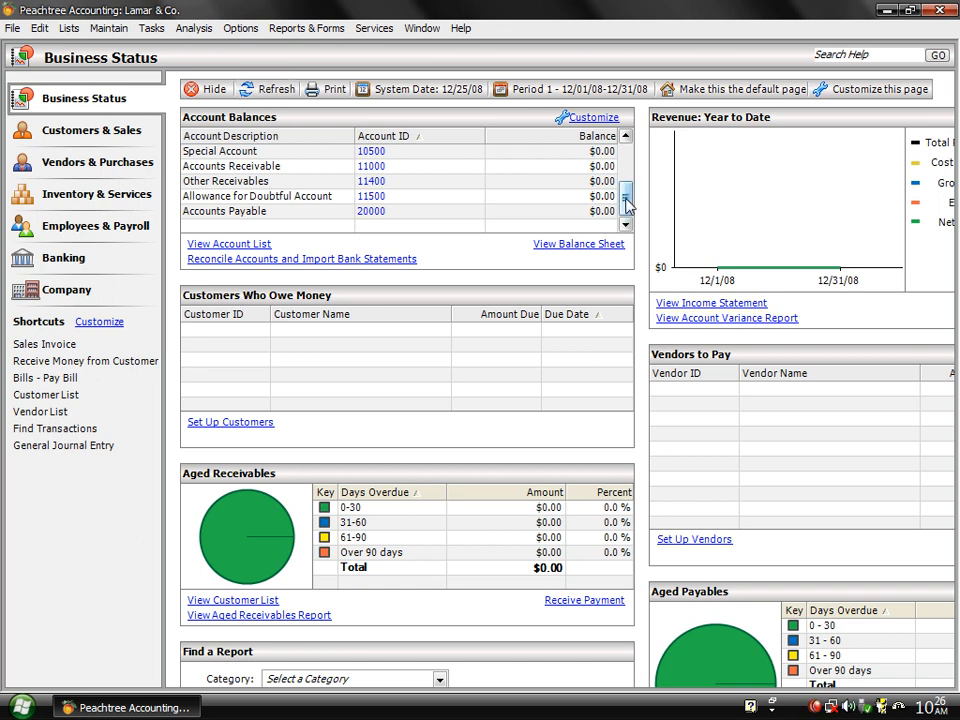
{"action": "left_click_drag", "start_coordinate": [627, 200], "coordinate": [627, 136]}
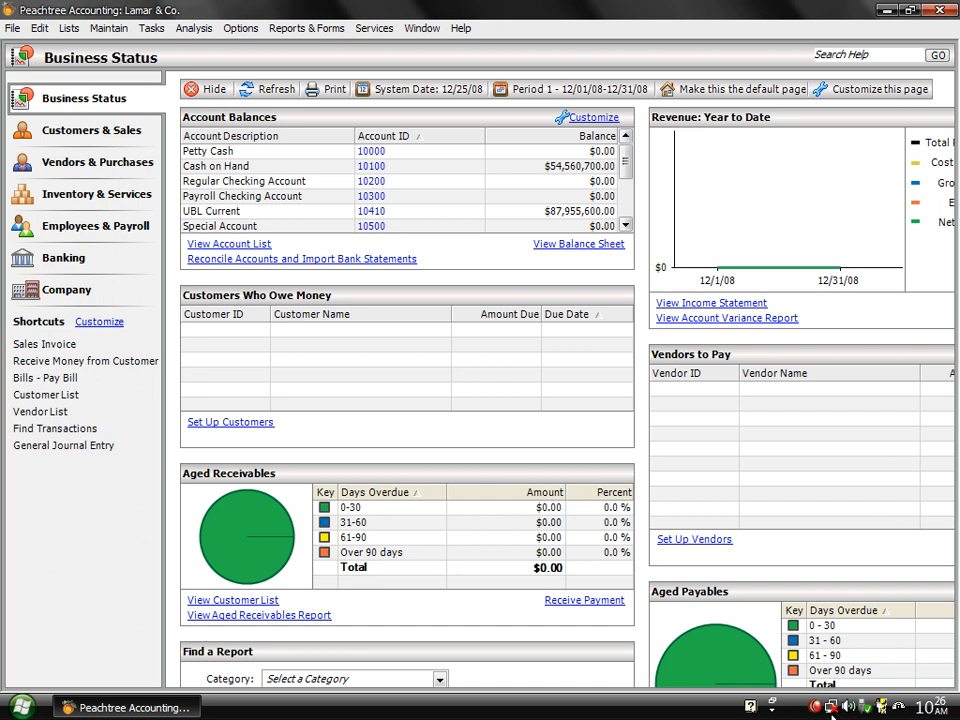
{"action": "right_click", "coordinate": [816, 708]}
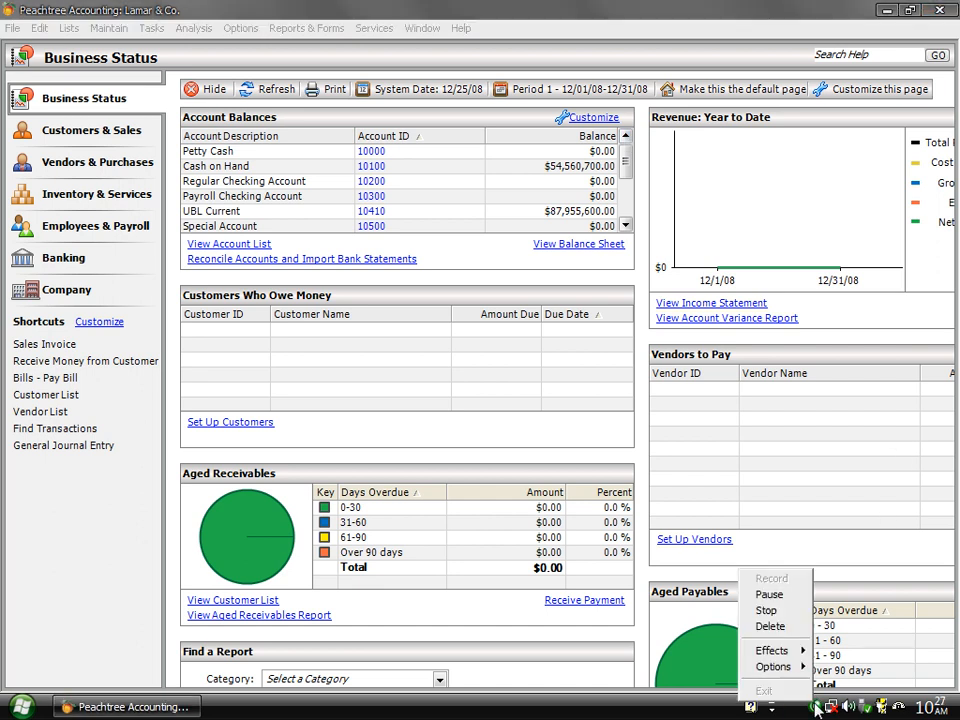
{"action": "left_click", "coordinate": [785, 598]}
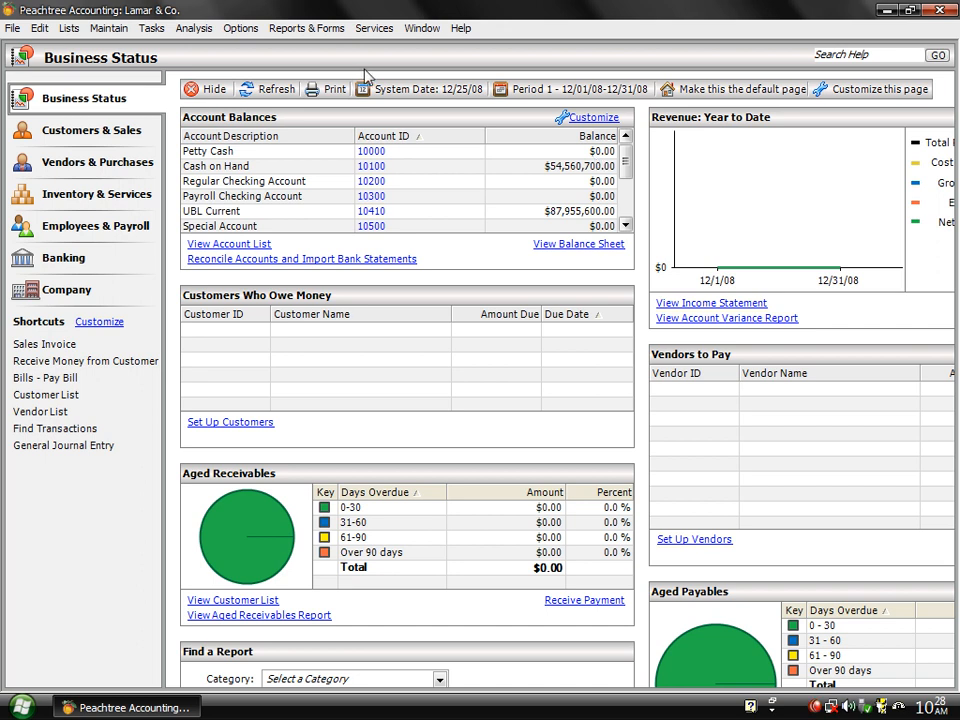
Start a new general journal entry with the reference 1
{"action": "left_click", "coordinate": [152, 30]}
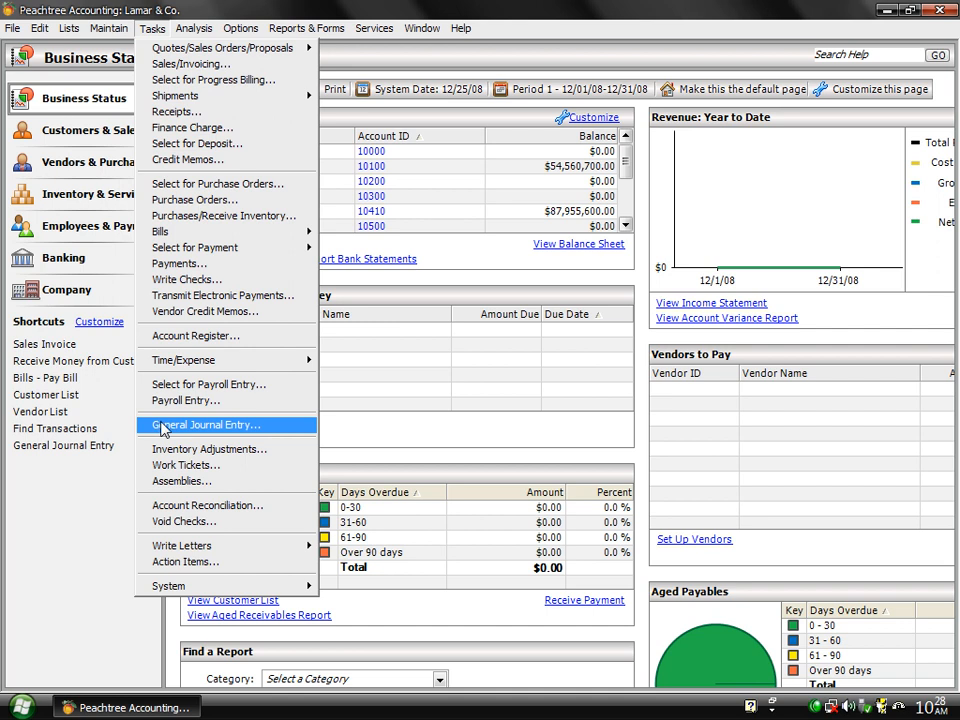
{"action": "left_click", "coordinate": [268, 432]}
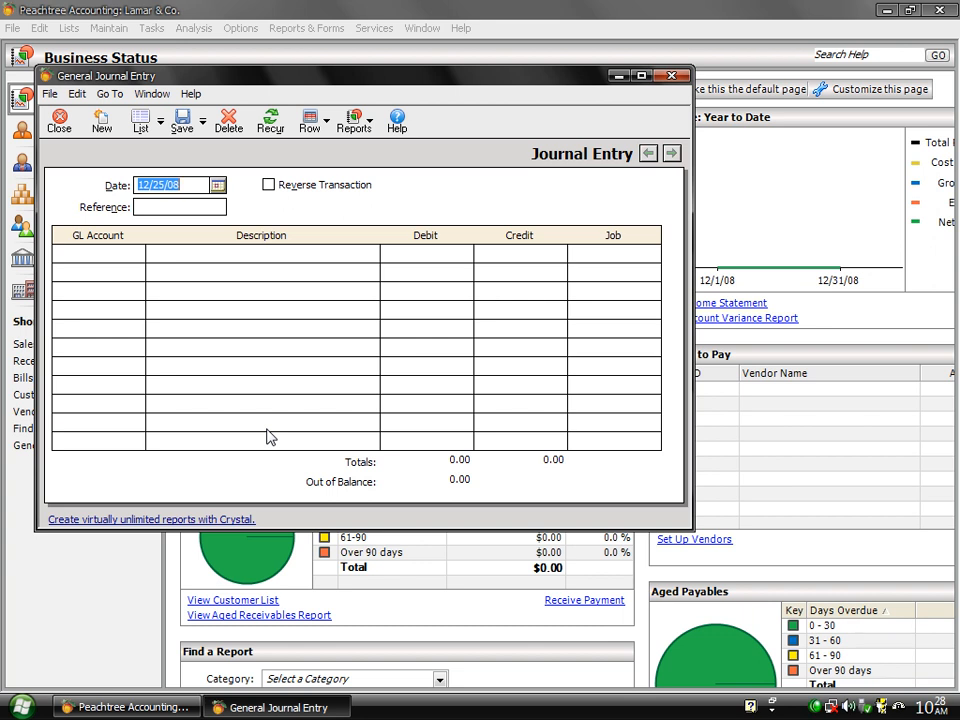
{"action": "left_click", "coordinate": [159, 208]}
{"action": "type", "text": "1"}
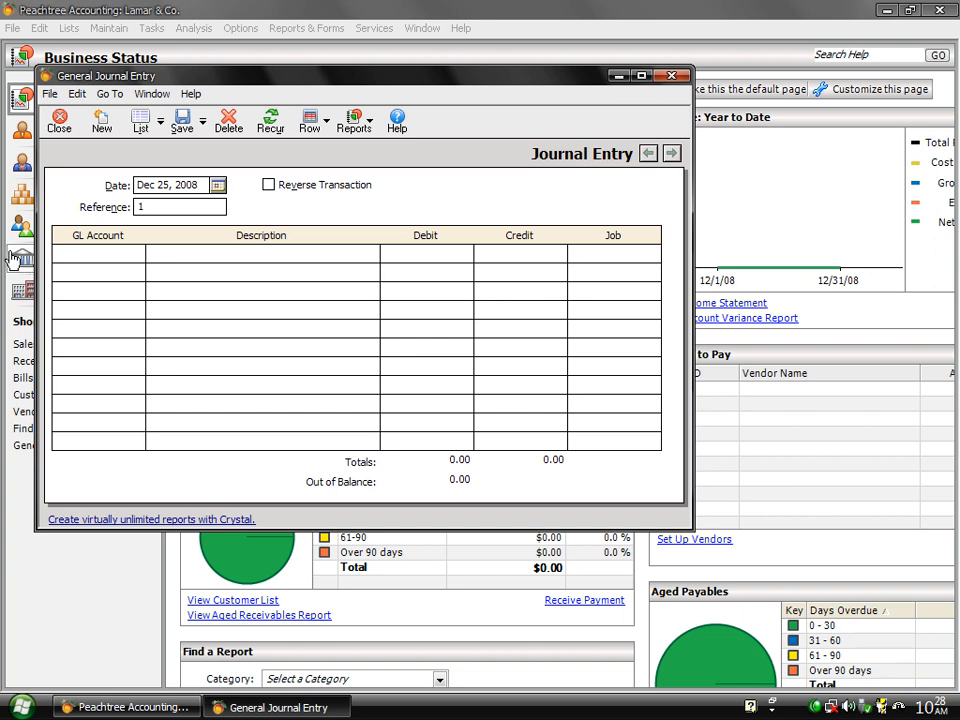
Fill the first journal line with account 10000, description "Petty cash" and a debit of 5000
{"action": "left_click", "coordinate": [82, 253]}
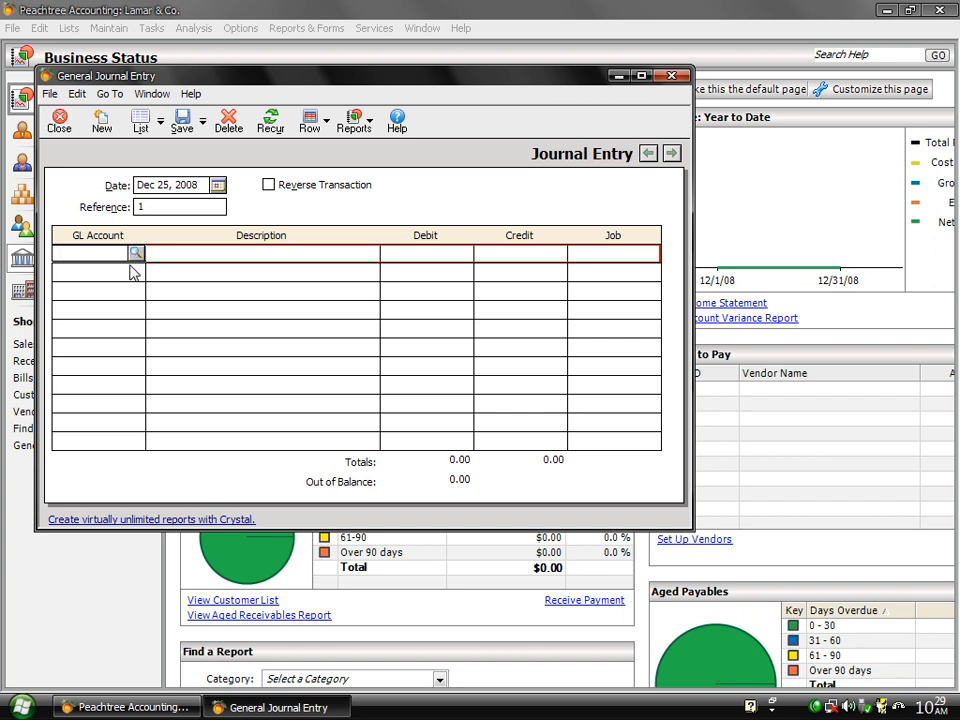
{"action": "left_click_drag", "start_coordinate": [247, 87], "coordinate": [279, 196]}
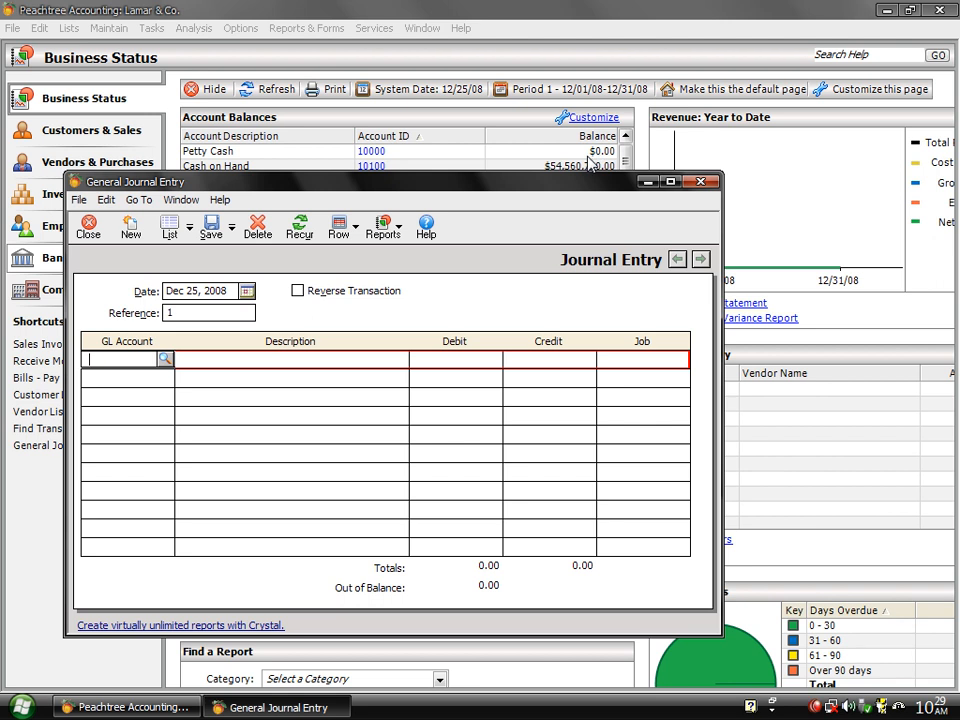
{"action": "left_click", "coordinate": [165, 359]}
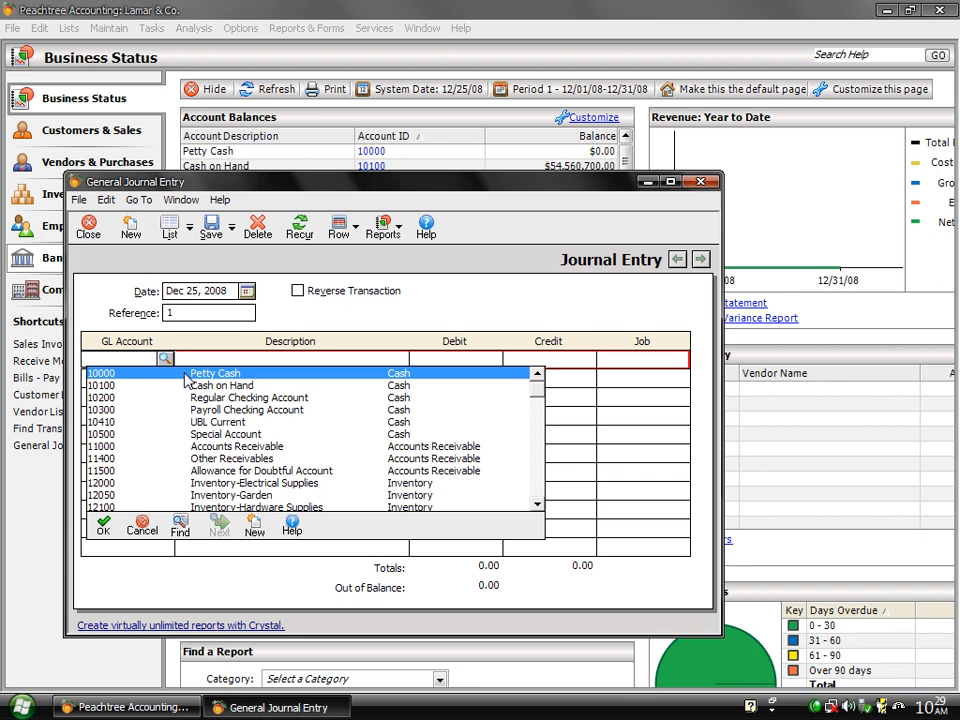
{"action": "double_click", "coordinate": [185, 374]}
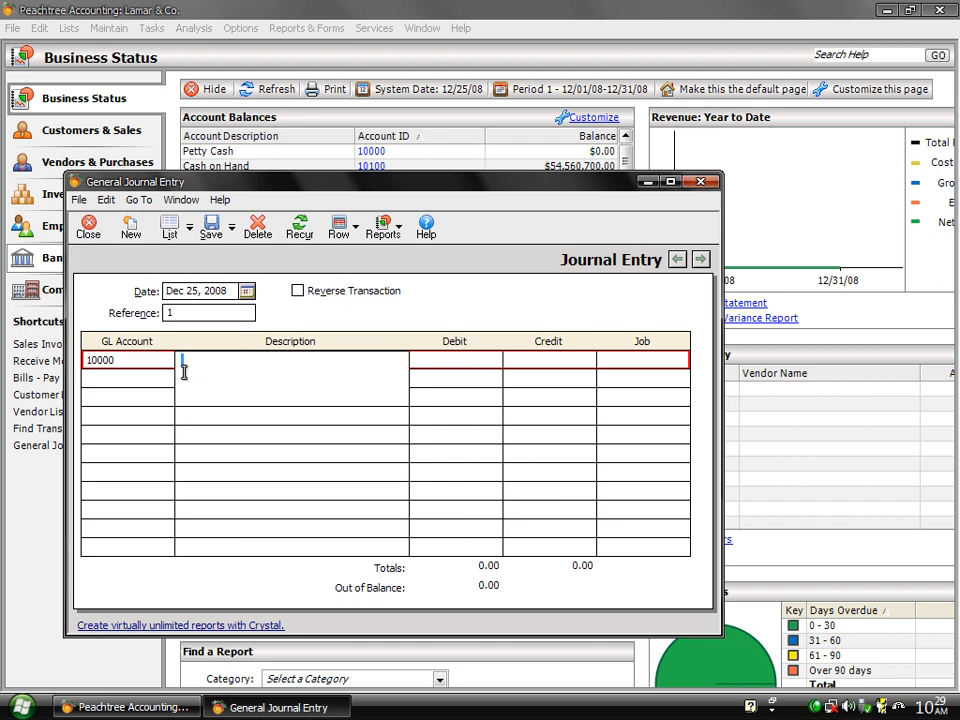
{"action": "type", "text": "Petty cash"}
{"action": "key", "text": "Tab"}
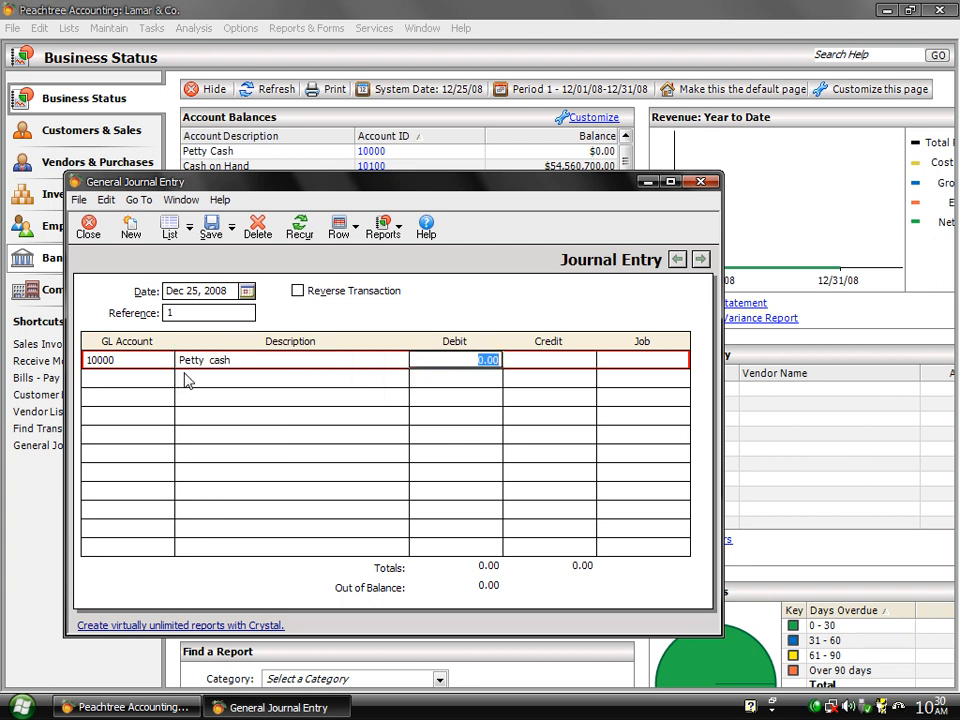
{"action": "type", "text": "5000"}
Fill the second journal line with account 10100, description "Cash on hand" and a credit of 5000, then save the entry
{"action": "left_click", "coordinate": [122, 378]}
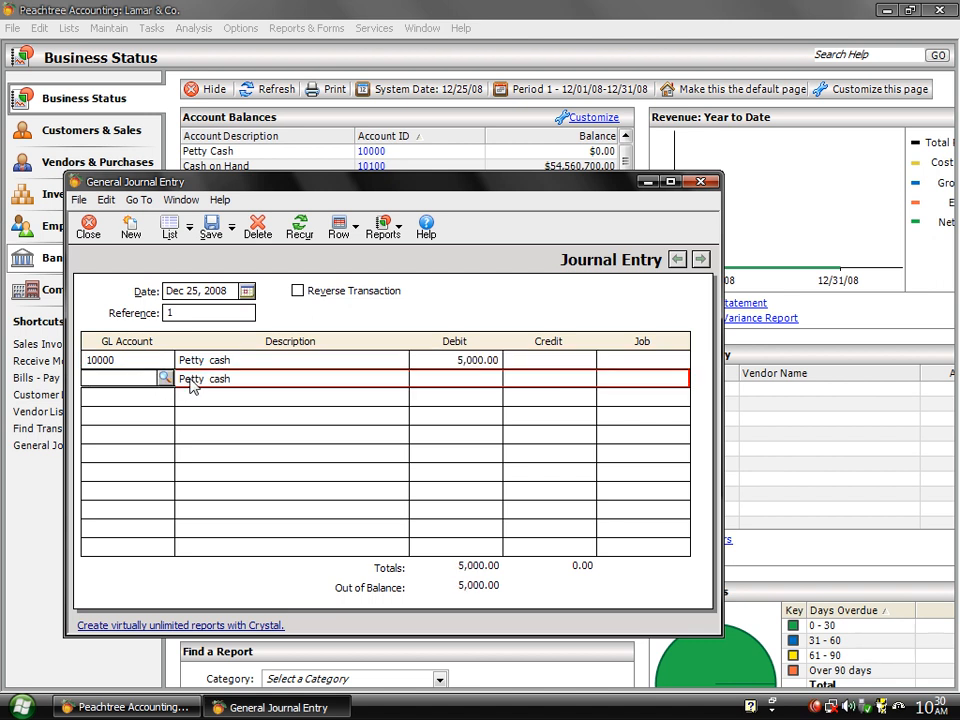
{"action": "left_click", "coordinate": [165, 378]}
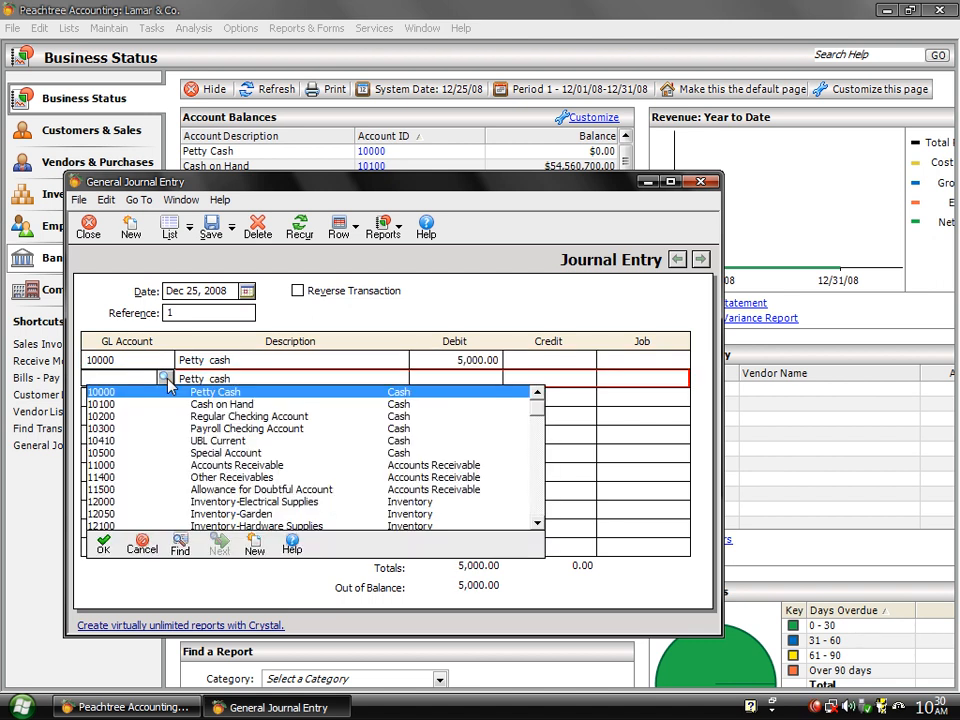
{"action": "double_click", "coordinate": [224, 404]}
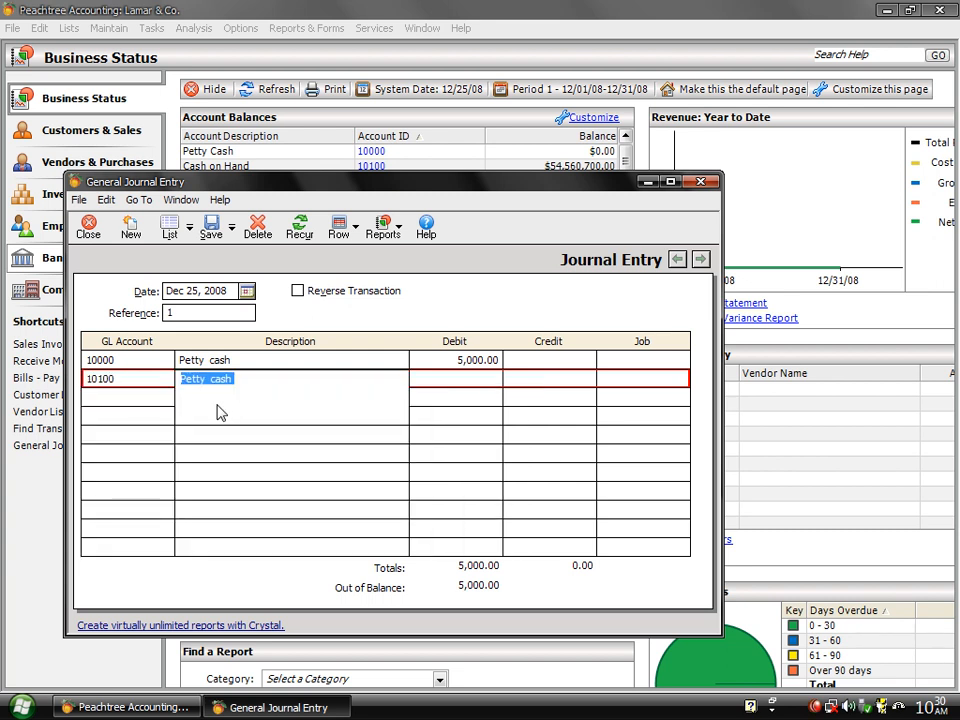
{"action": "type", "text": "Cas"}
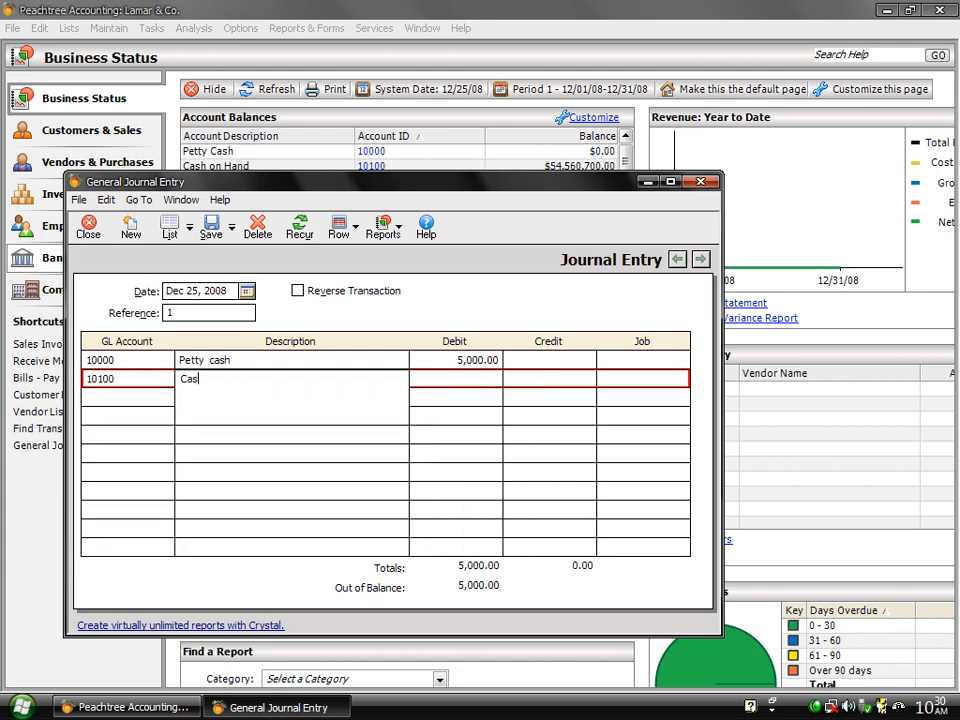
{"action": "type", "text": "h on hand"}
{"action": "left_click", "coordinate": [537, 378]}
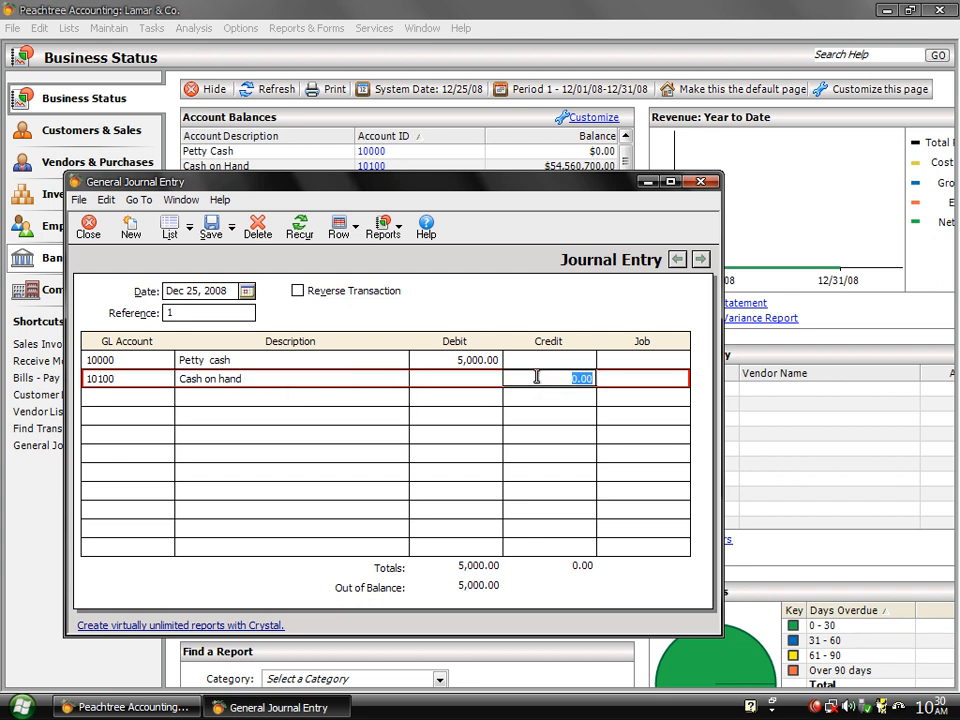
{"action": "type", "text": "5000"}
{"action": "left_click", "coordinate": [208, 232]}
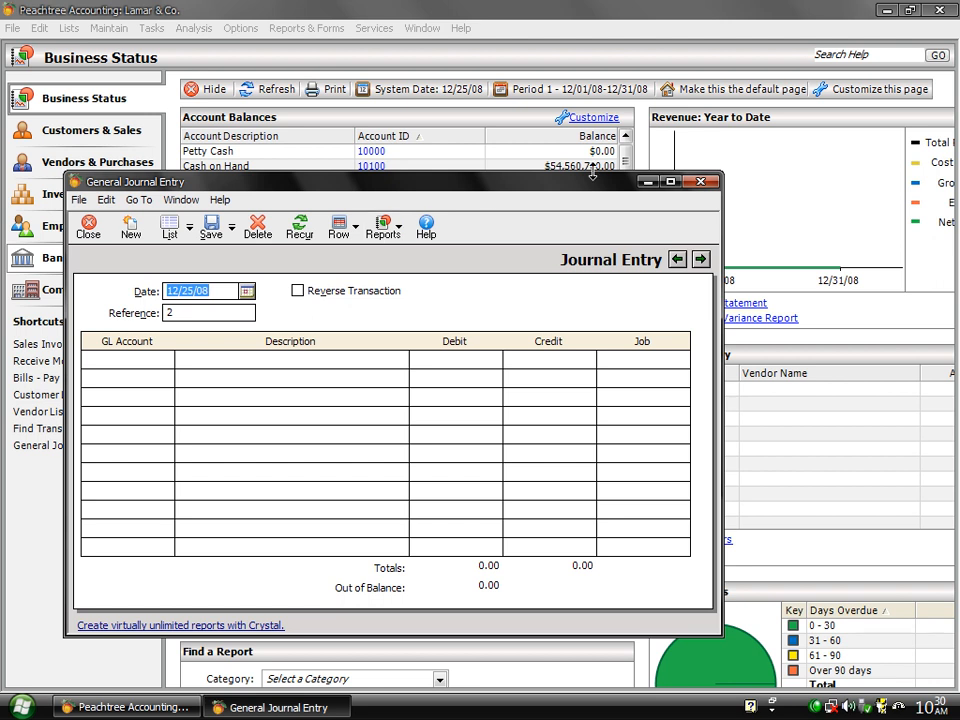
Refresh the account balances, then review the Petty cash and Cash on hand lines in the General Journal report and close it
{"action": "left_click", "coordinate": [644, 184]}
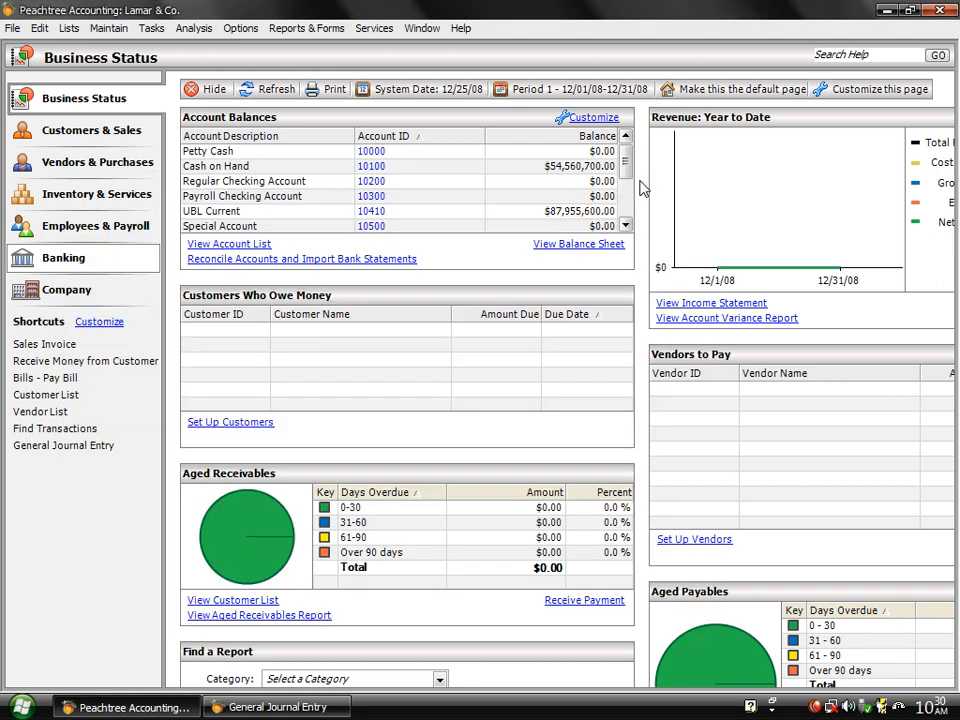
{"action": "left_click", "coordinate": [276, 89]}
{"action": "left_click", "coordinate": [315, 28]}
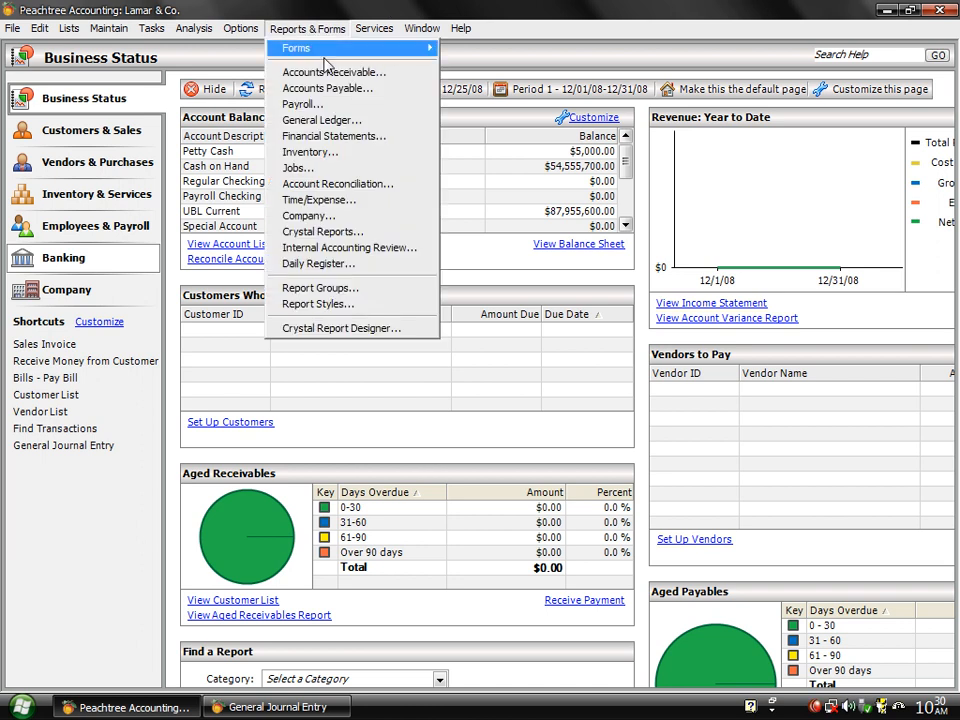
{"action": "left_click", "coordinate": [330, 122]}
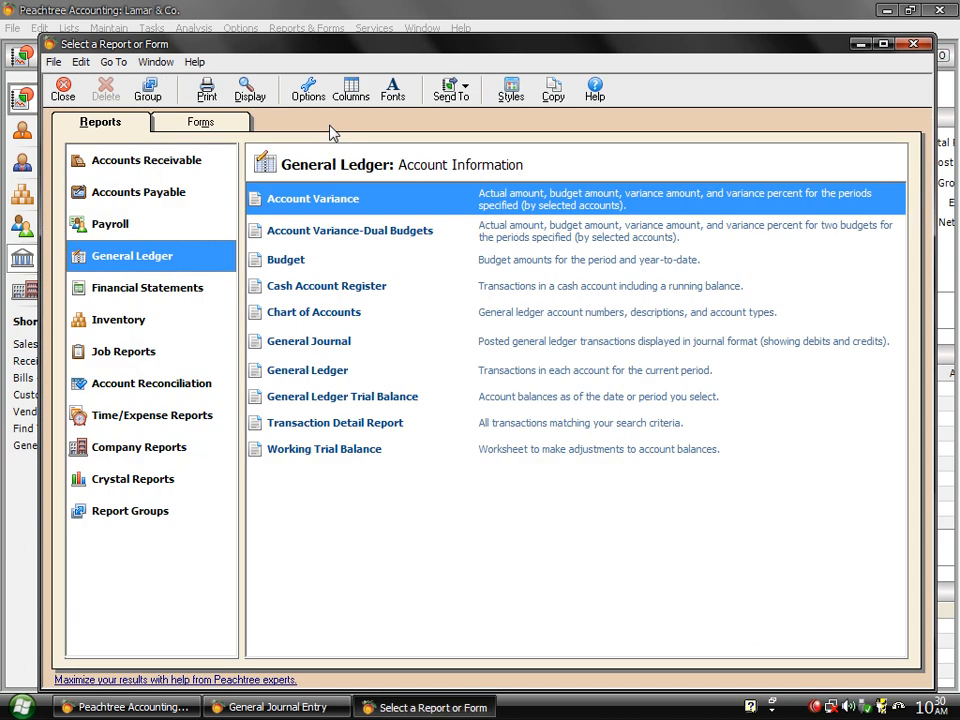
{"action": "double_click", "coordinate": [303, 342]}
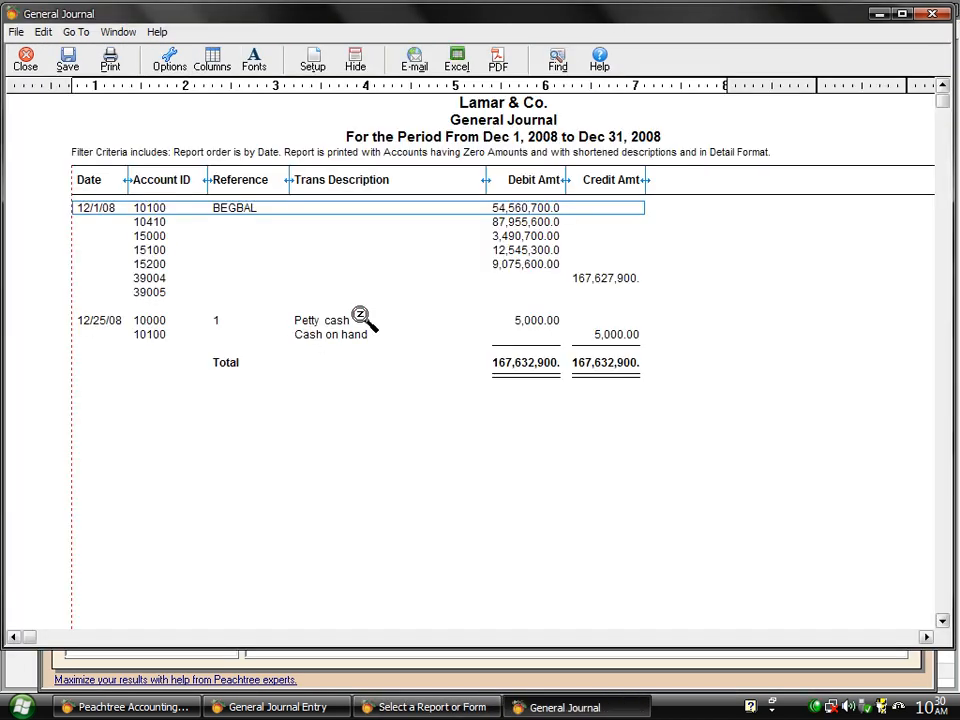
{"action": "left_click", "coordinate": [358, 320]}
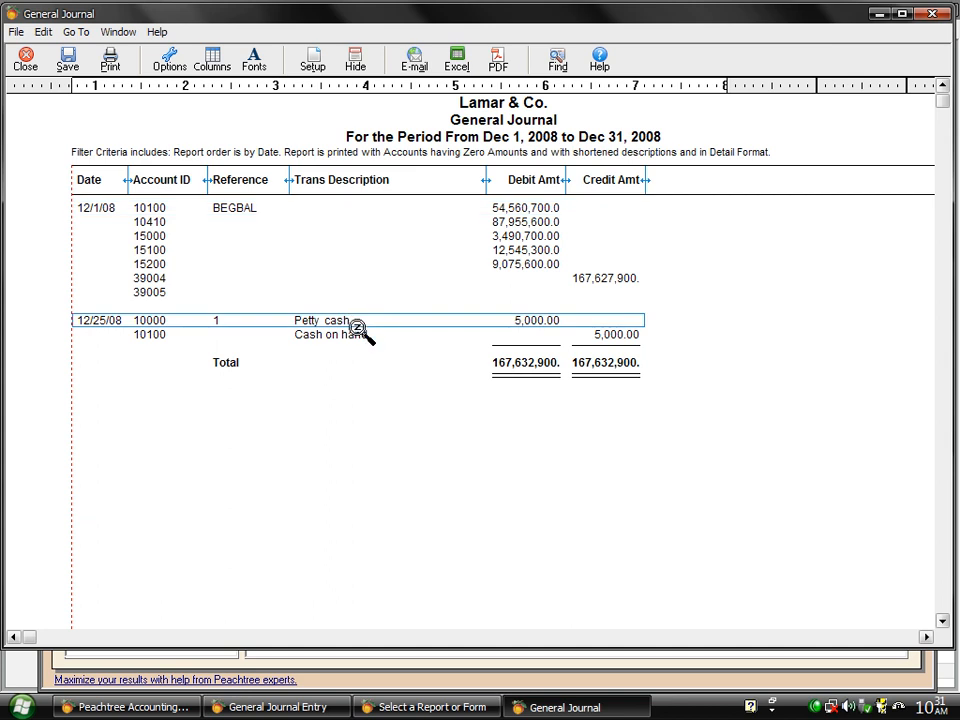
{"action": "left_click", "coordinate": [360, 336]}
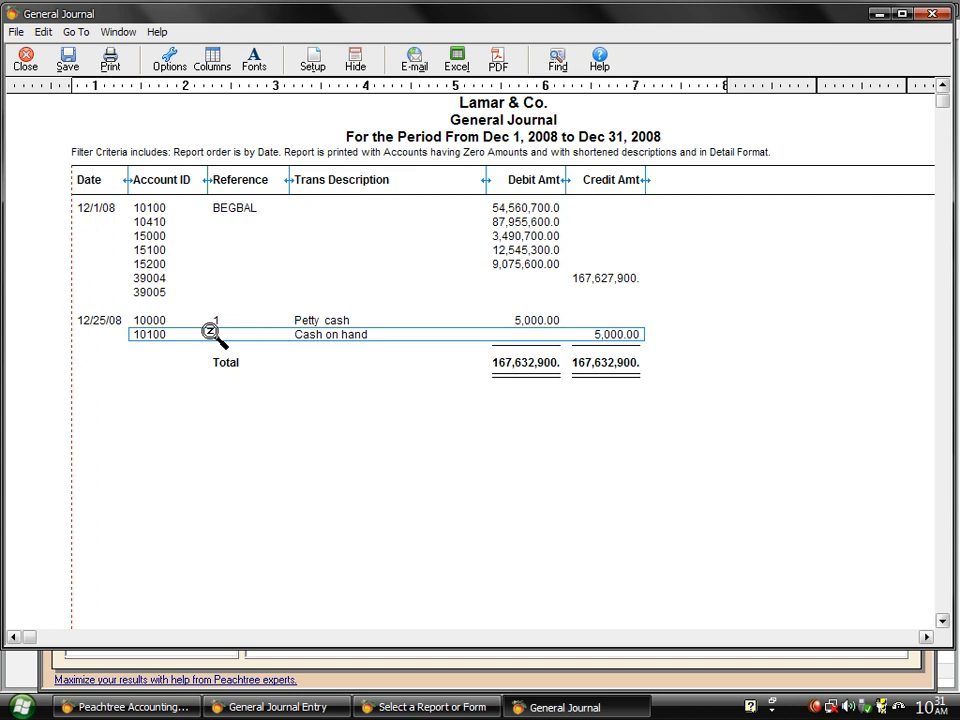
{"action": "left_click", "coordinate": [24, 62]}
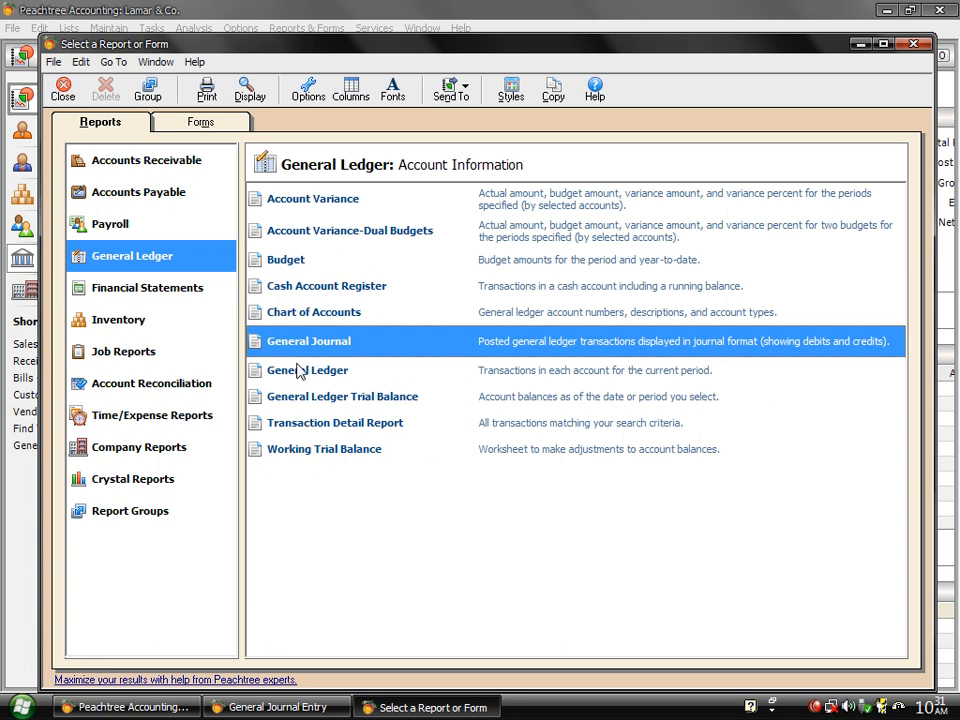
Display the General Ledger Trial Balance, drill into Cash on Hand to examine its 12/25/08 transaction, then close both reports
{"action": "double_click", "coordinate": [343, 398]}
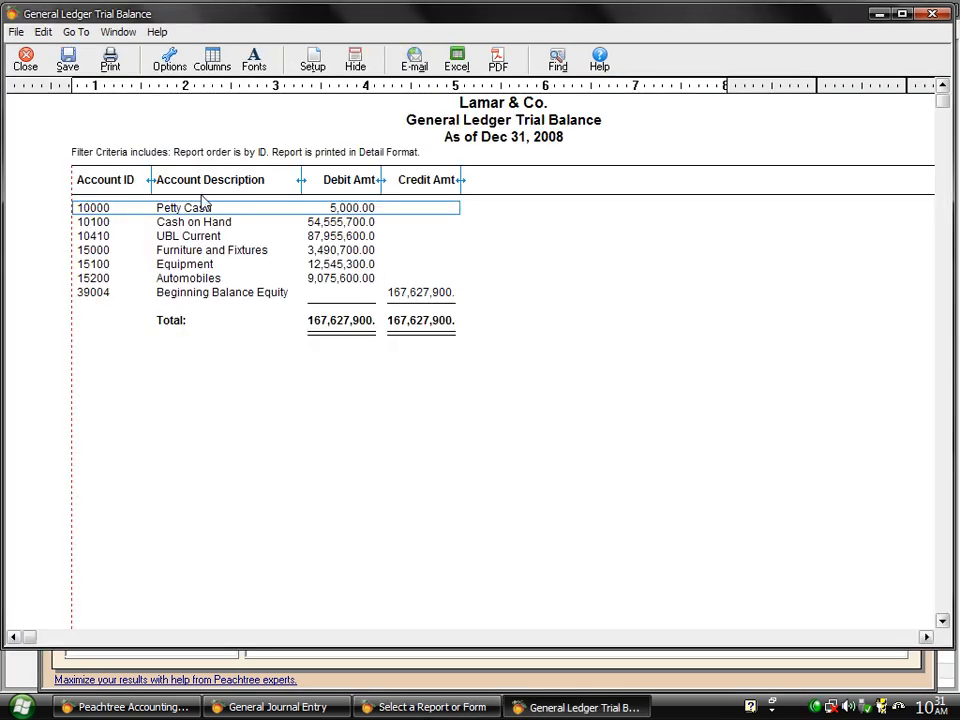
{"action": "left_click", "coordinate": [319, 222]}
{"action": "double_click", "coordinate": [319, 222]}
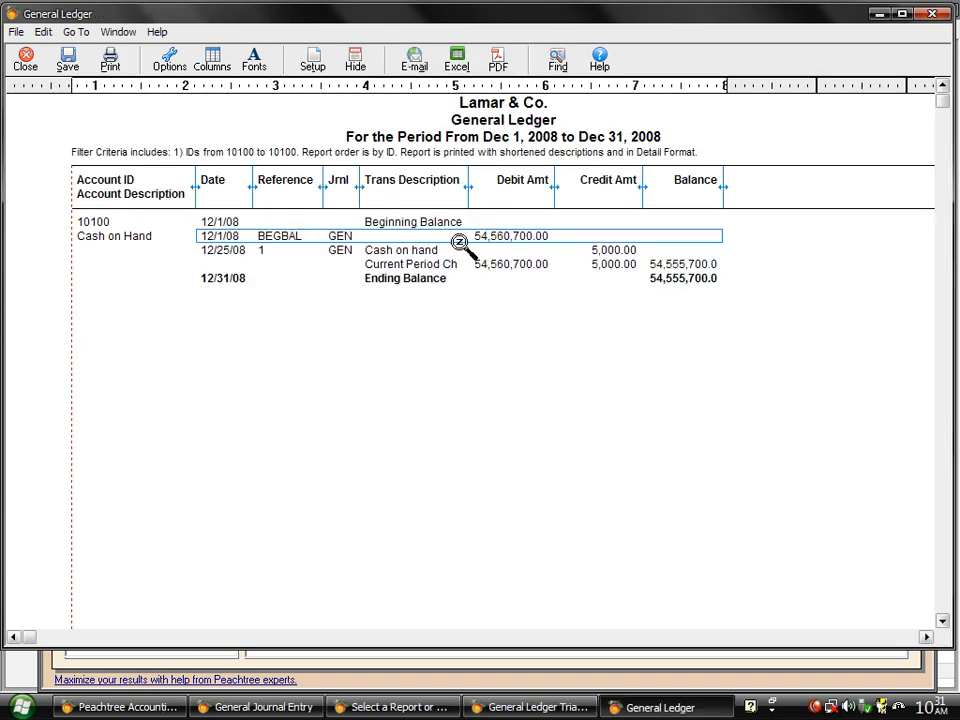
{"action": "left_click", "coordinate": [610, 251]}
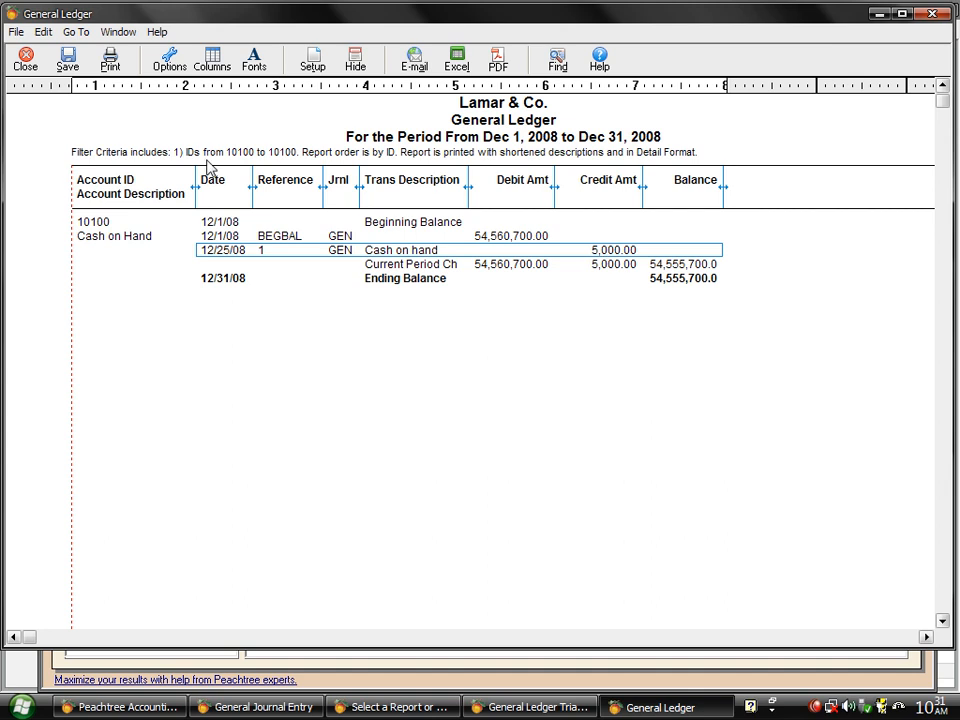
{"action": "left_click", "coordinate": [22, 58]}
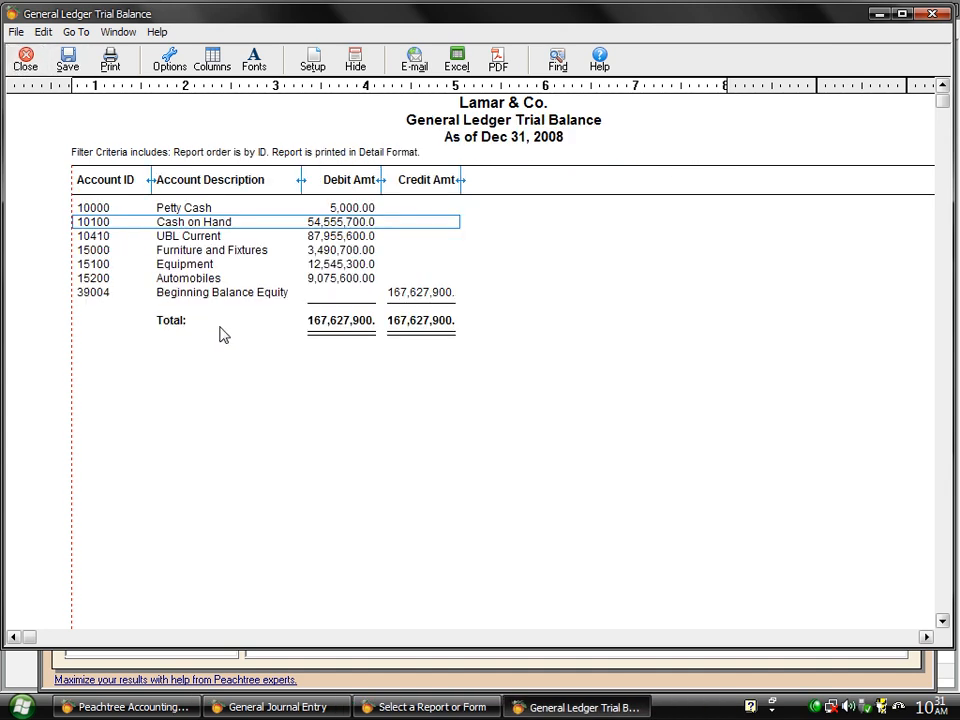
{"action": "left_click", "coordinate": [26, 58]}
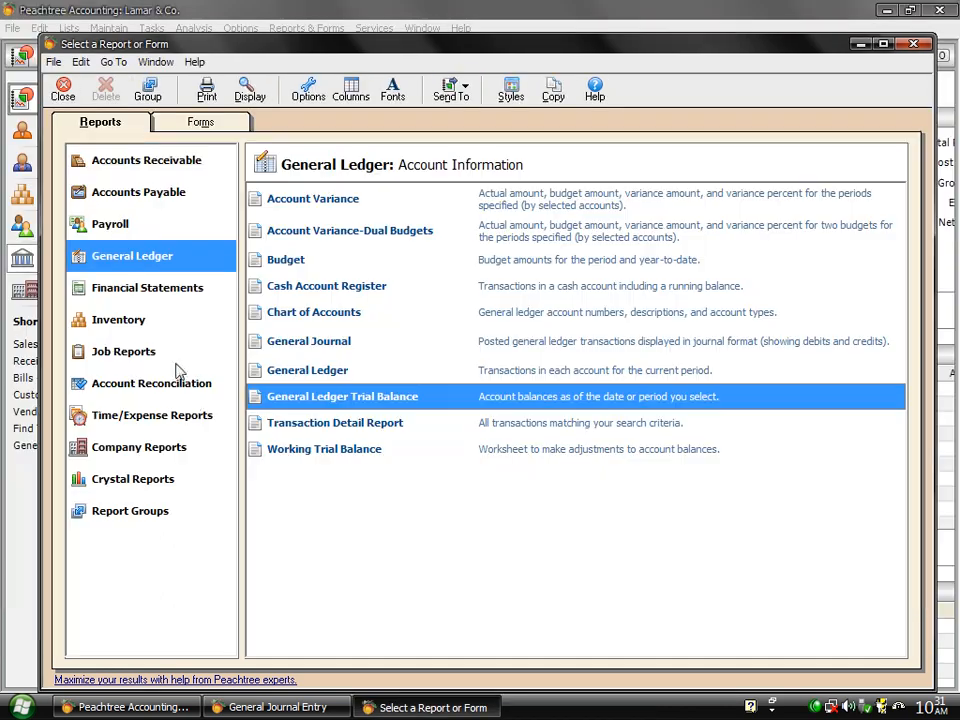
In the journal entry with reference 2, find the Food Expense account 90010 by searching "food" and debit it 250
{"action": "left_click", "coordinate": [262, 707]}
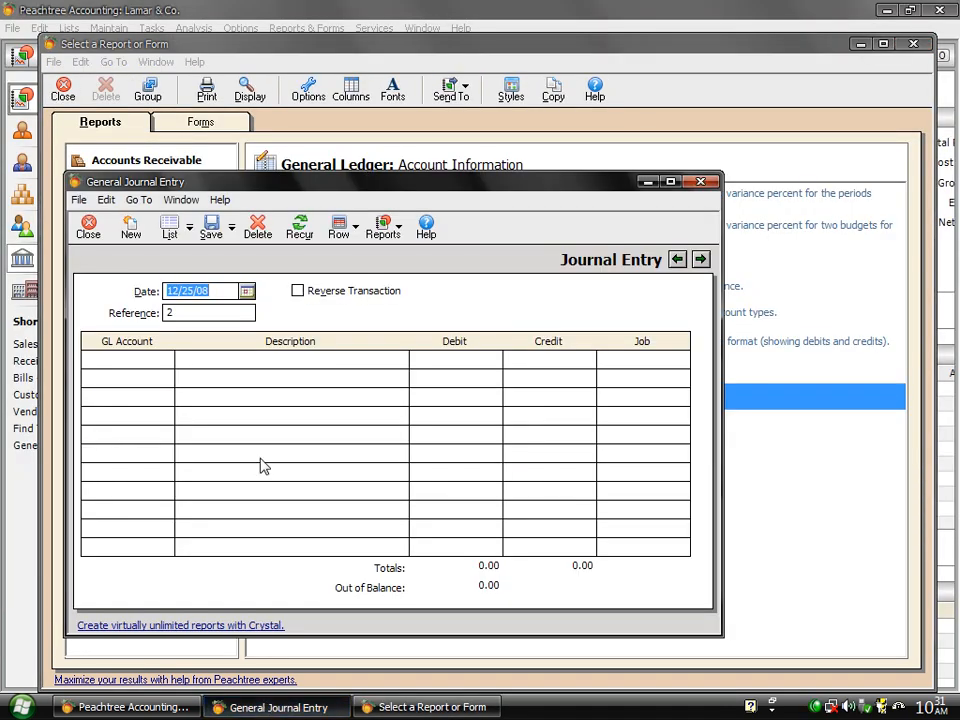
{"action": "left_click", "coordinate": [167, 360]}
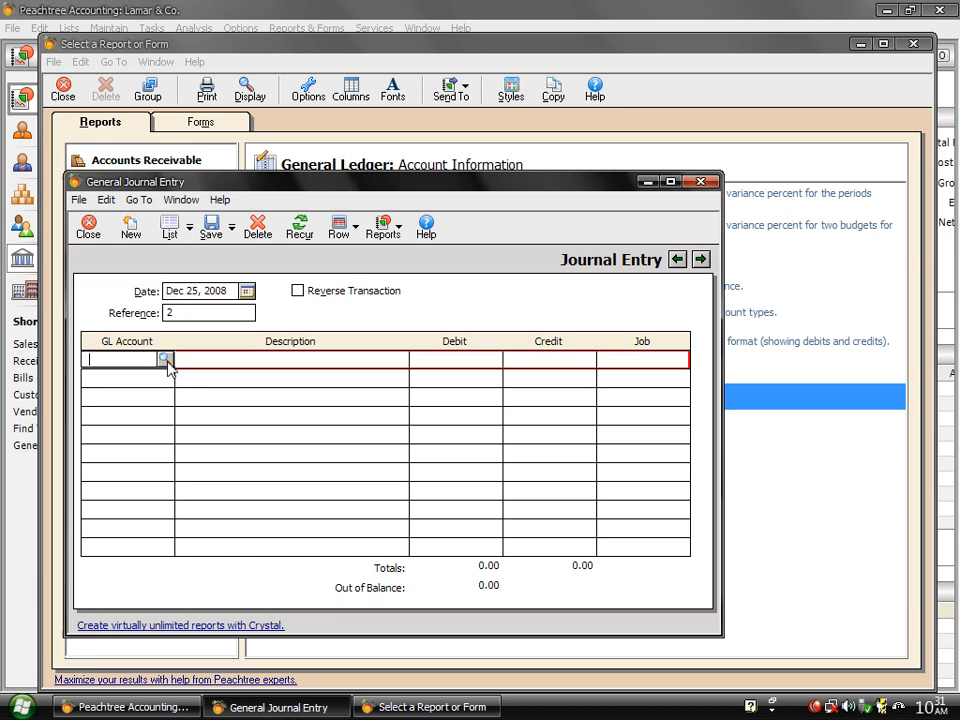
{"action": "left_click", "coordinate": [165, 359]}
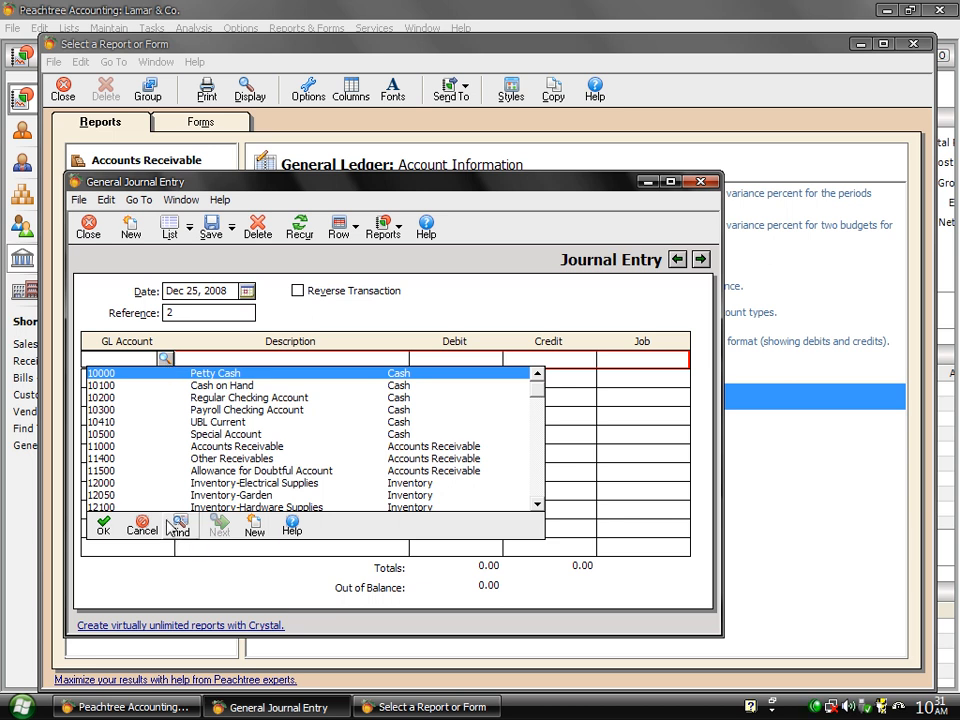
{"action": "left_click", "coordinate": [187, 532]}
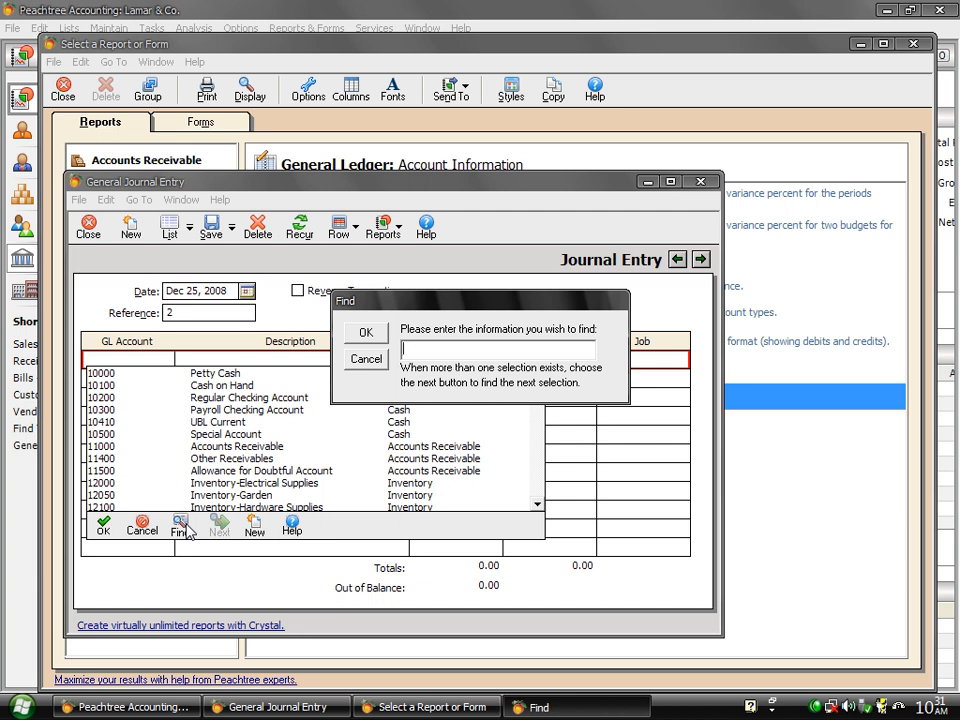
{"action": "type", "text": "food"}
{"action": "key", "text": "Tab"}
{"action": "key", "text": "Return"}
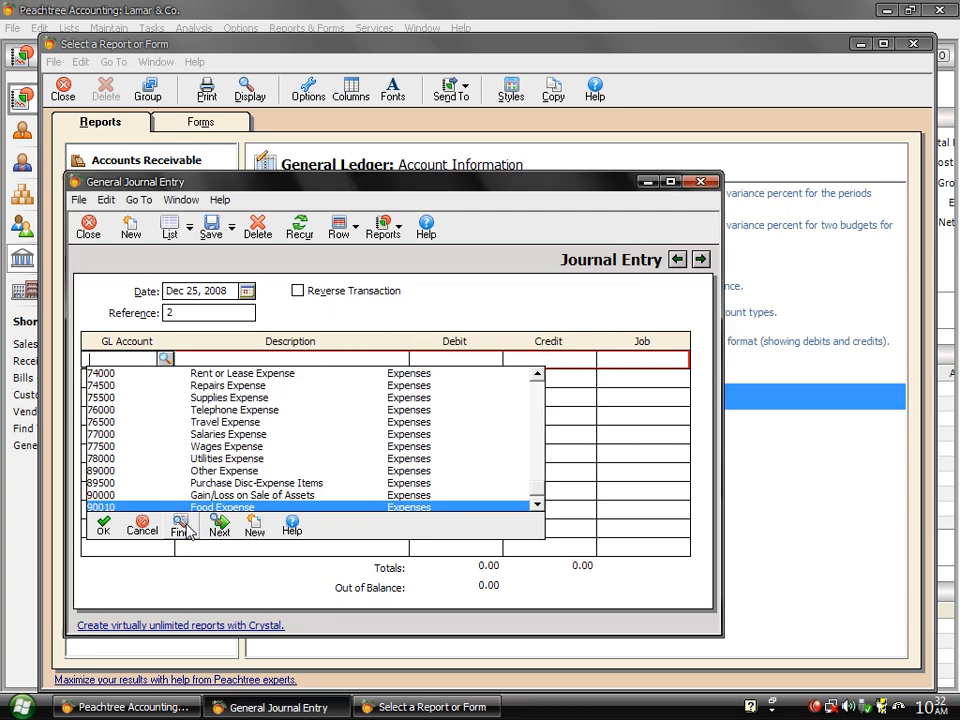
{"action": "left_click", "coordinate": [97, 530]}
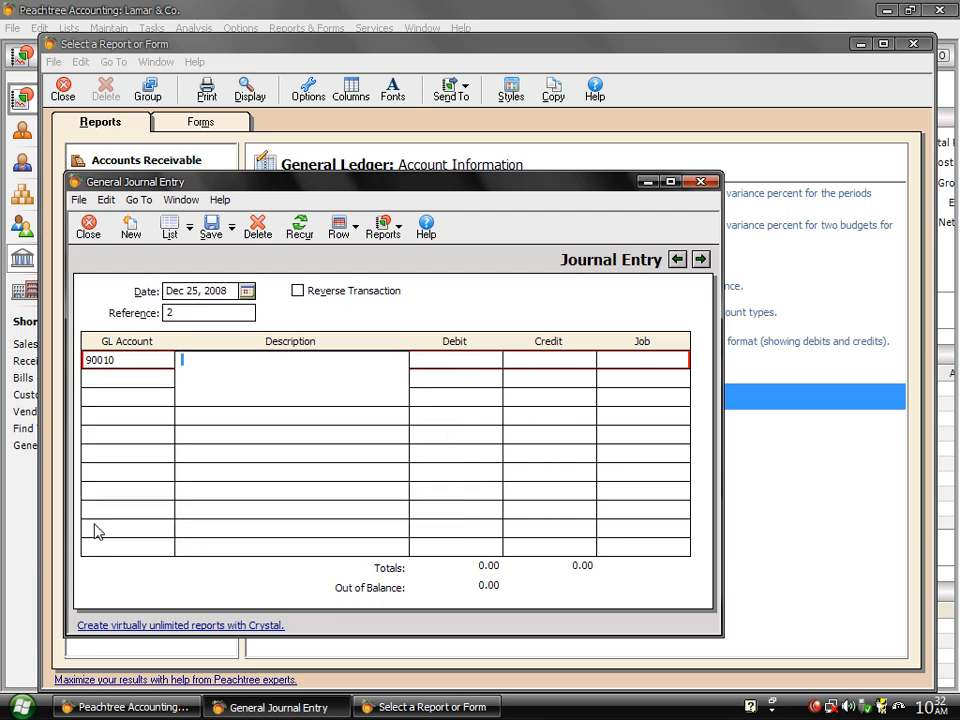
{"action": "left_click", "coordinate": [469, 360]}
{"action": "type", "text": "2"}
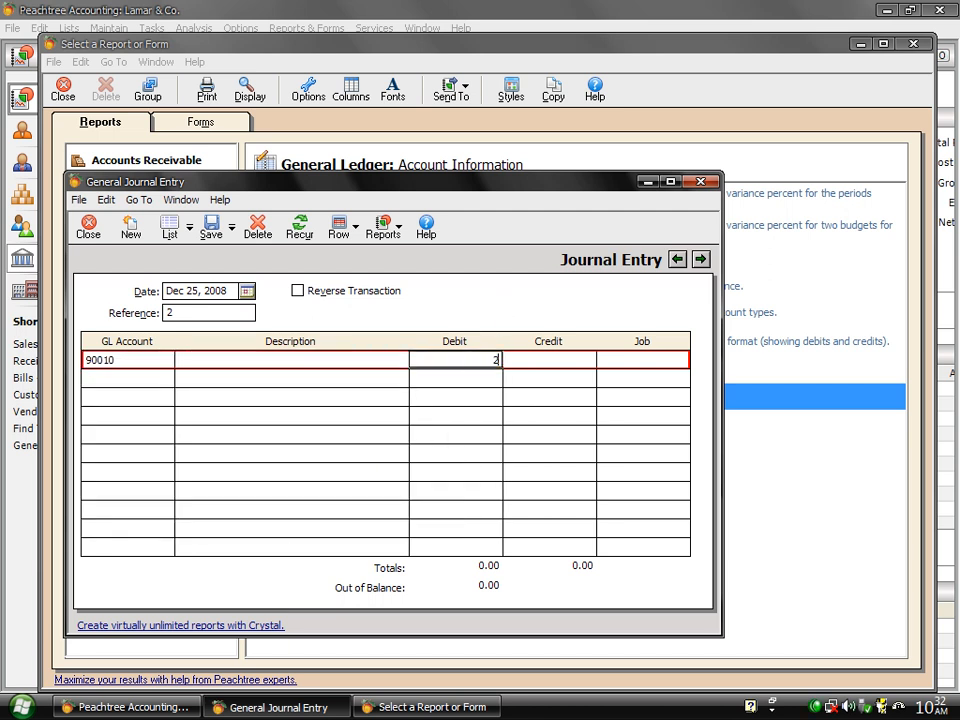
{"action": "type", "text": "50"}
Add a second line for Petty Cash account 10000 with a credit of 2500 and try to save the entry
{"action": "left_click", "coordinate": [166, 379]}
{"action": "left_click", "coordinate": [167, 379]}
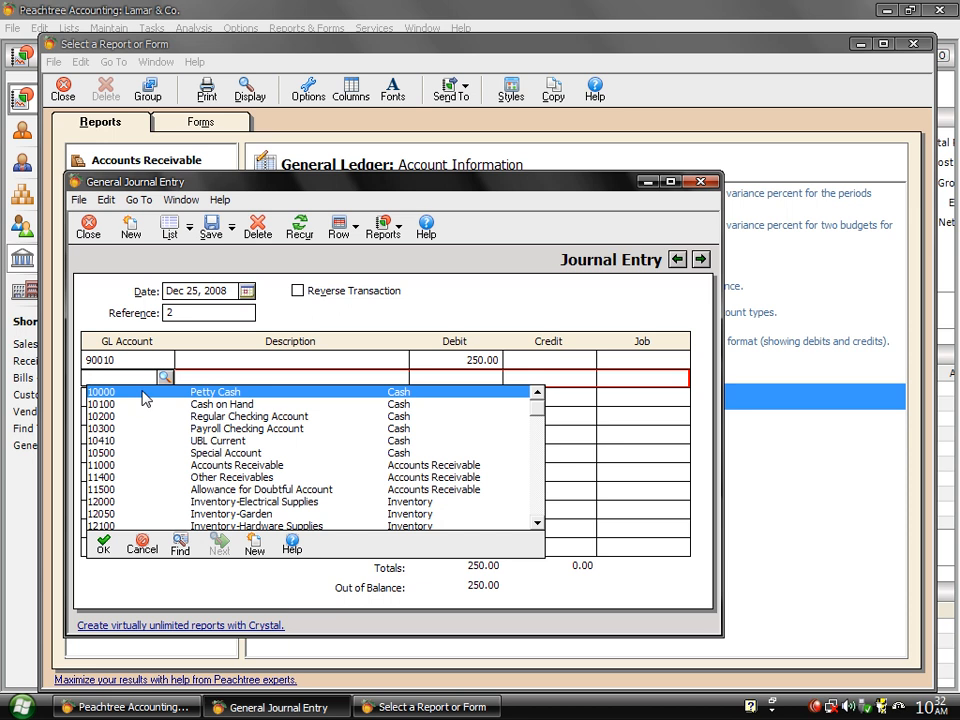
{"action": "double_click", "coordinate": [142, 392]}
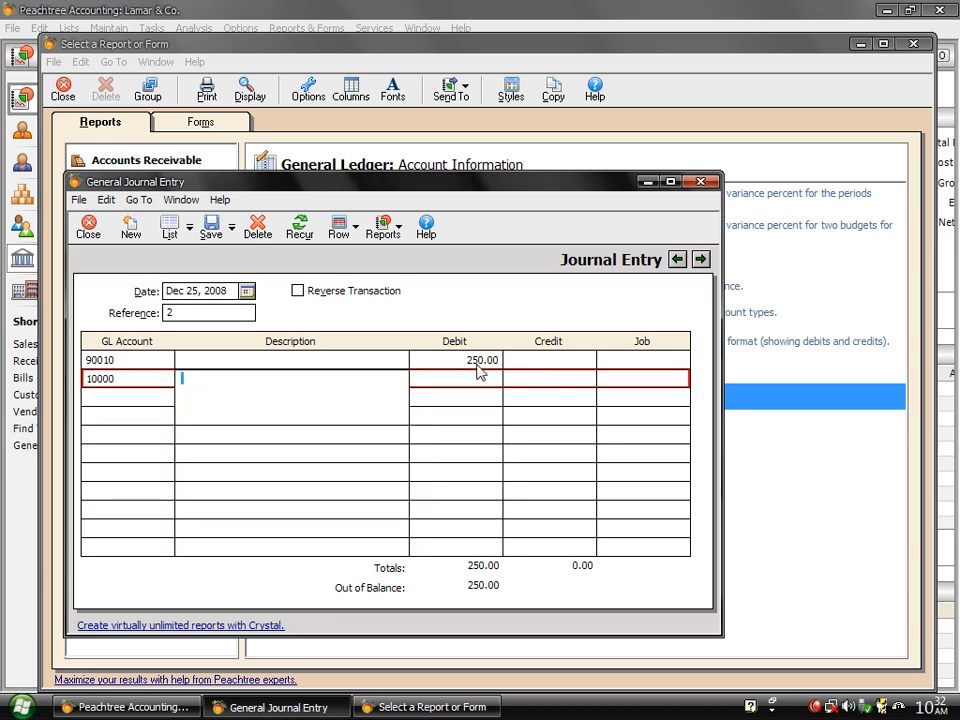
{"action": "left_click", "coordinate": [567, 378]}
{"action": "type", "text": "25"}
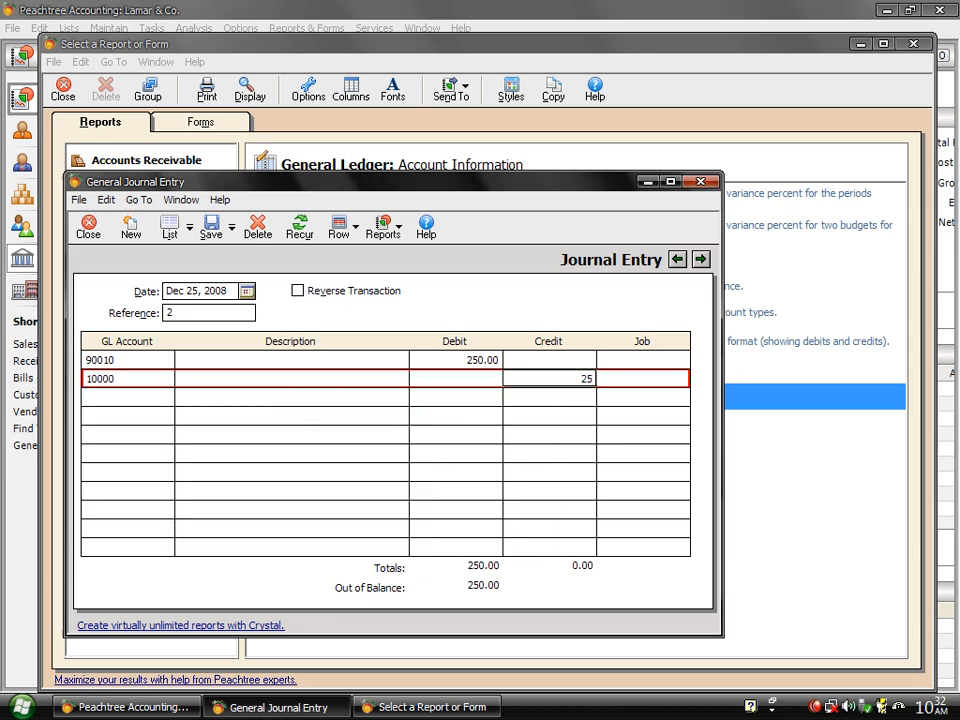
{"action": "type", "text": "00"}
{"action": "left_click", "coordinate": [211, 232]}
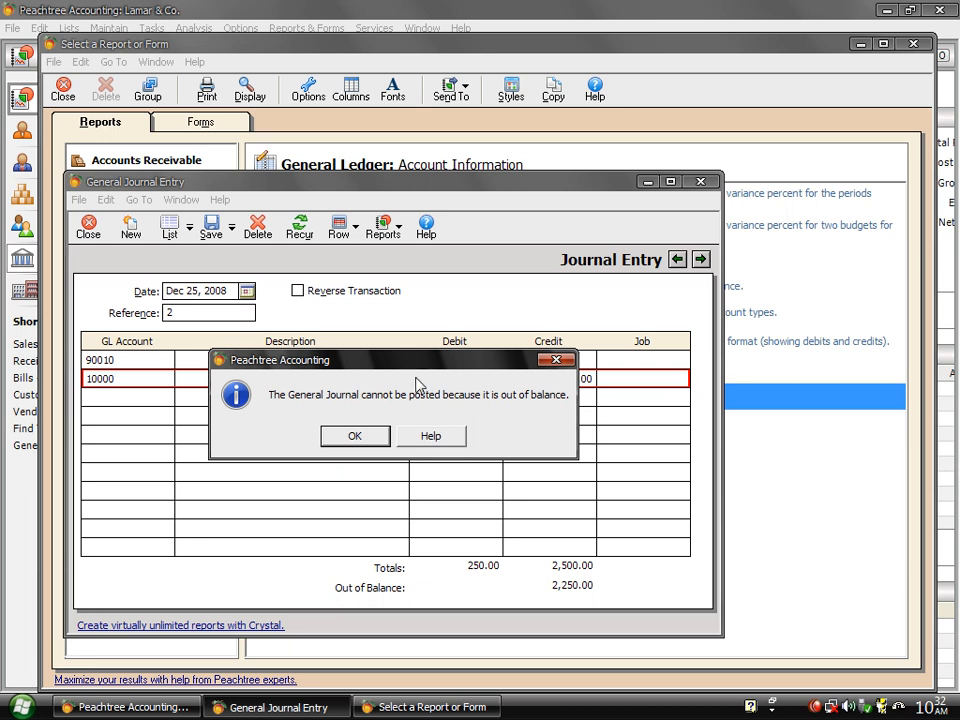
{"action": "left_click_drag", "start_coordinate": [403, 367], "coordinate": [475, 402]}
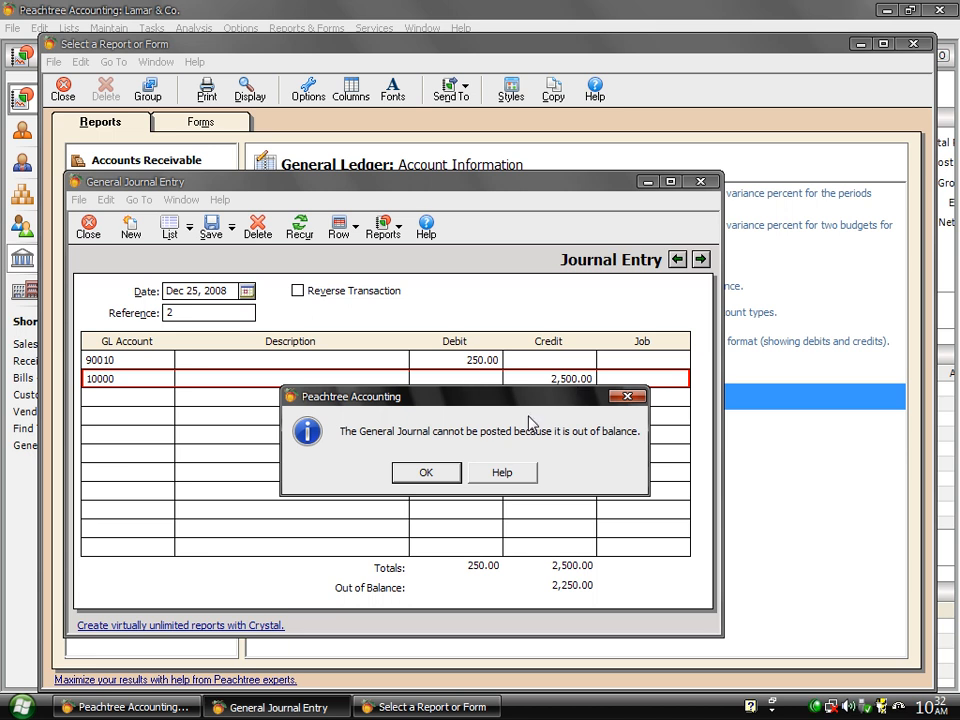
{"action": "left_click", "coordinate": [427, 473]}
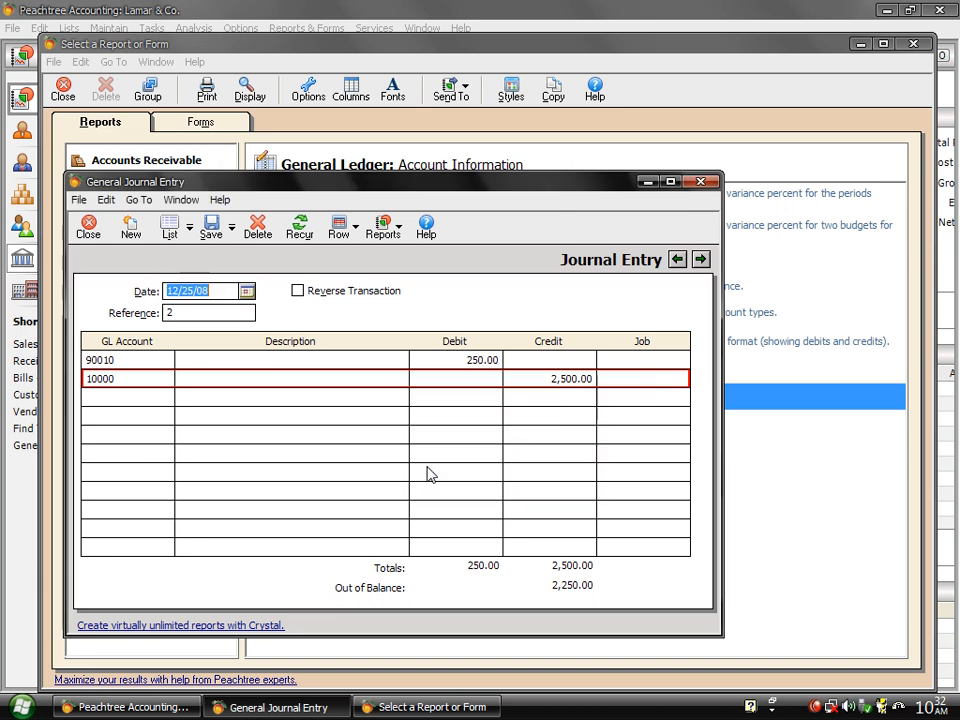
Correct the Petty Cash line's credit to 250, then save the entry and close the general journal
{"action": "left_click", "coordinate": [568, 378]}
{"action": "left_click", "coordinate": [568, 378]}
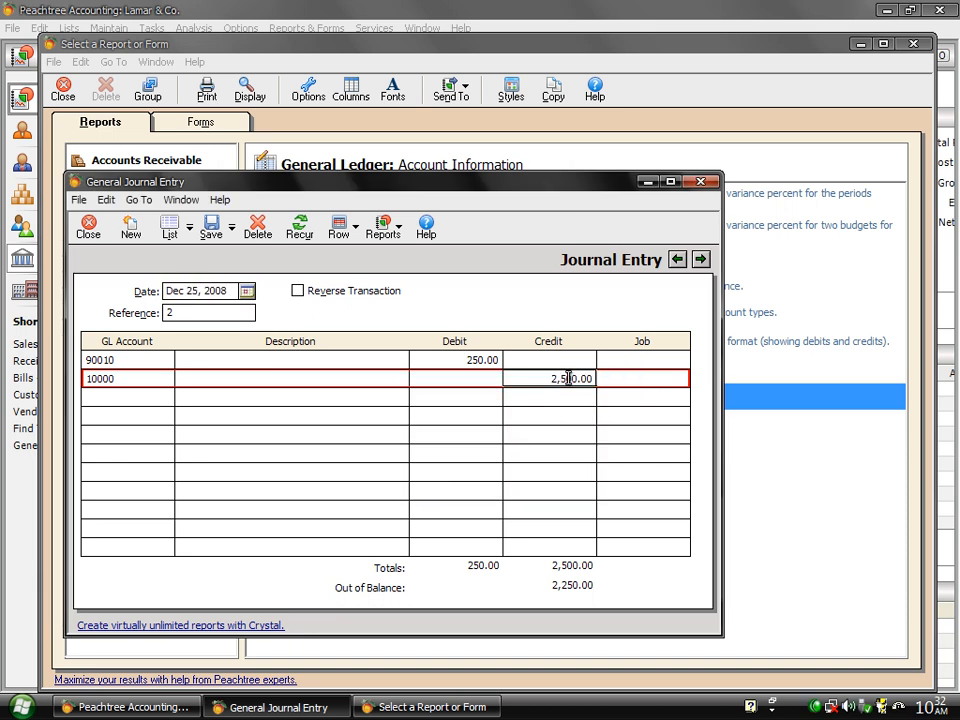
{"action": "key", "text": "BackSpace"}
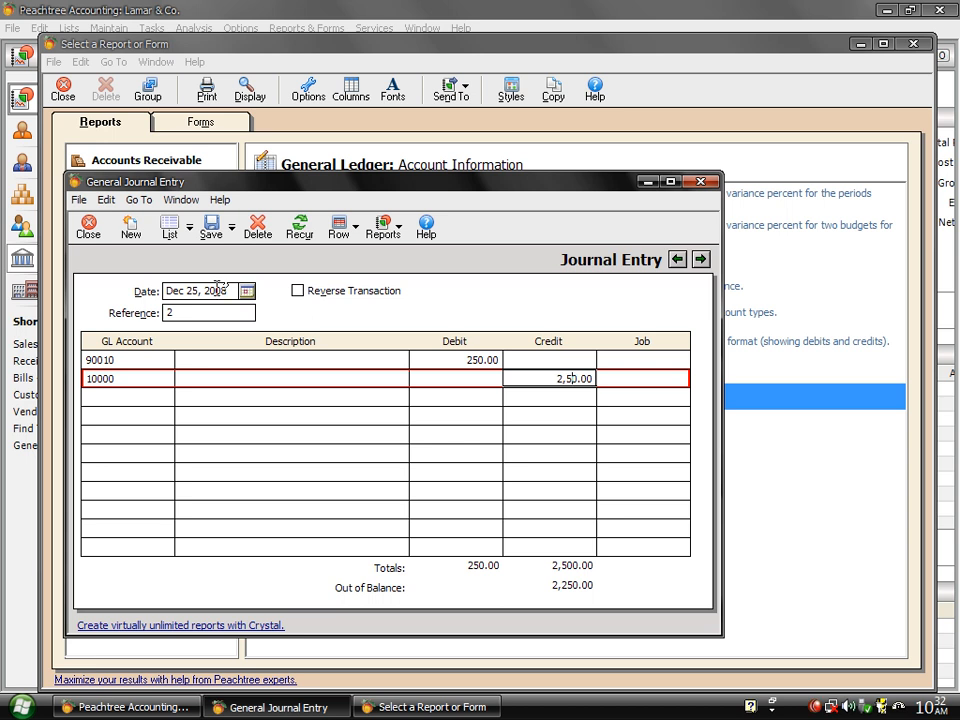
{"action": "left_click", "coordinate": [211, 229]}
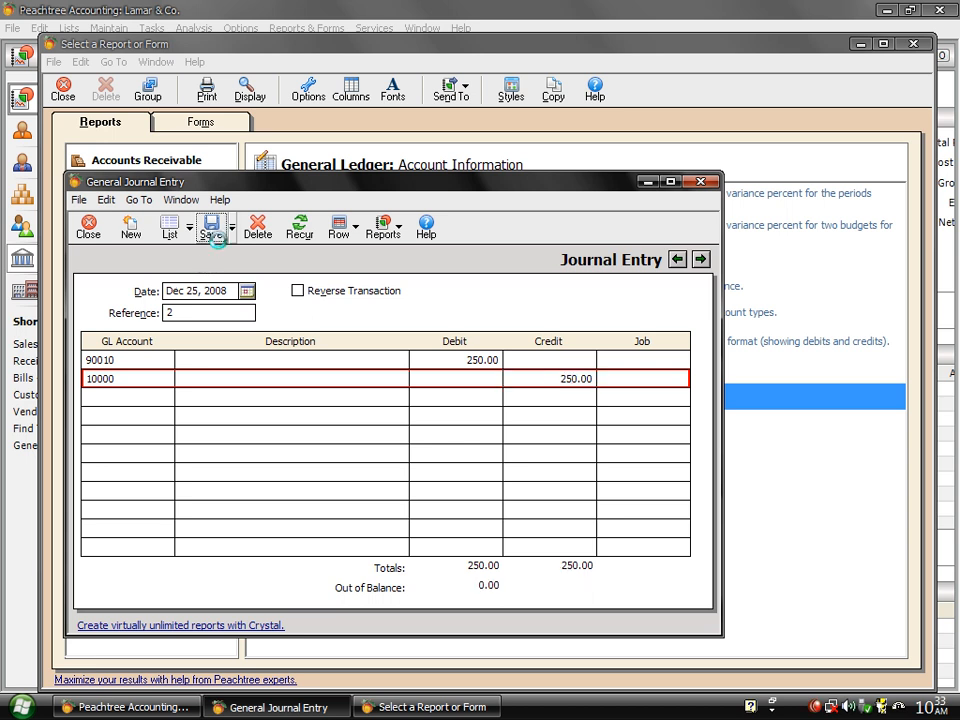
{"action": "left_click", "coordinate": [88, 222]}
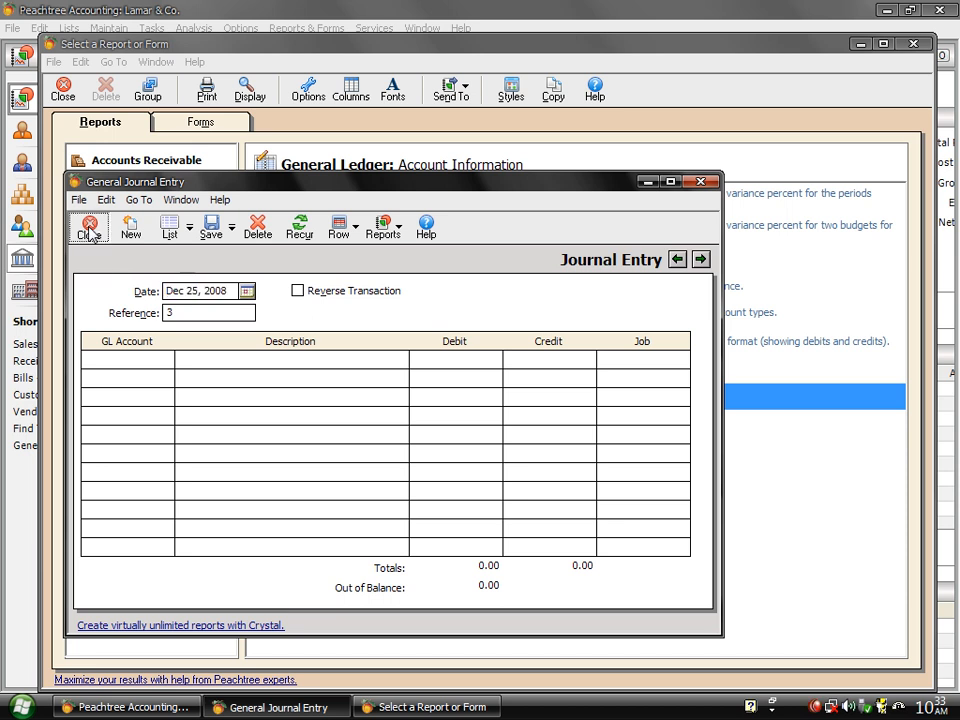
Refresh the Business Status account balances, then display the General Ledger Trial Balance to check Petty Cash and Food Expense
{"action": "left_click", "coordinate": [122, 707]}
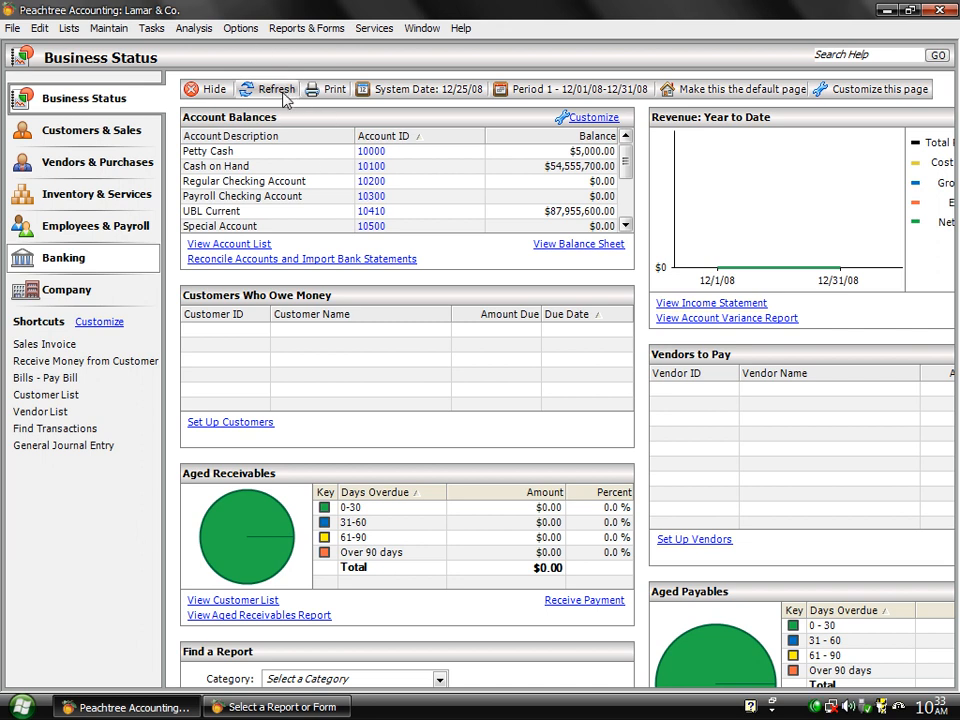
{"action": "left_click", "coordinate": [278, 91]}
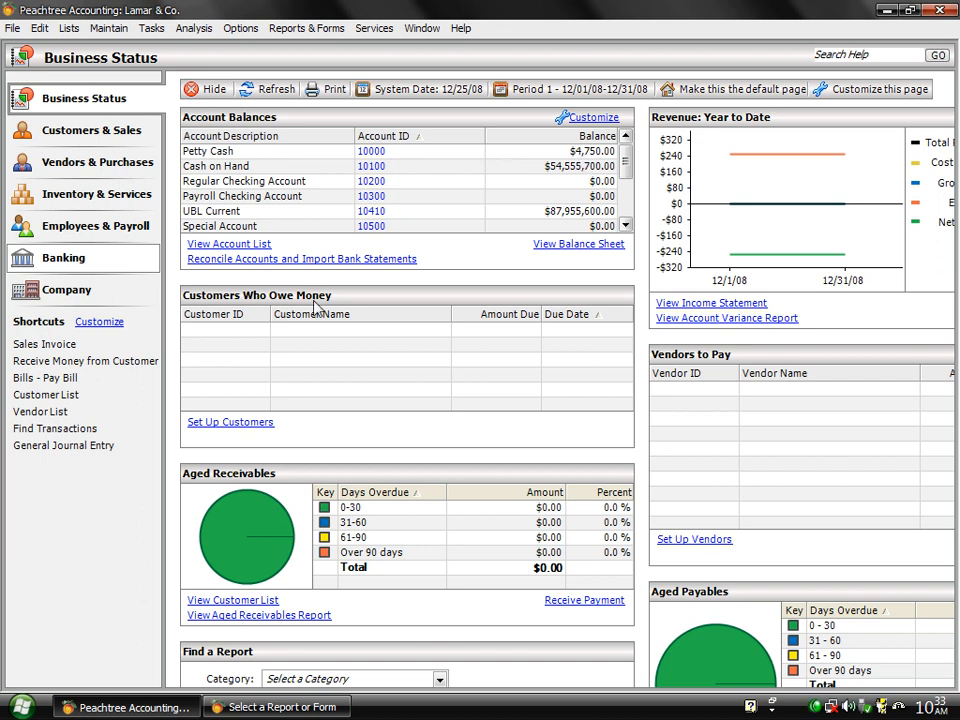
{"action": "left_click", "coordinate": [285, 708]}
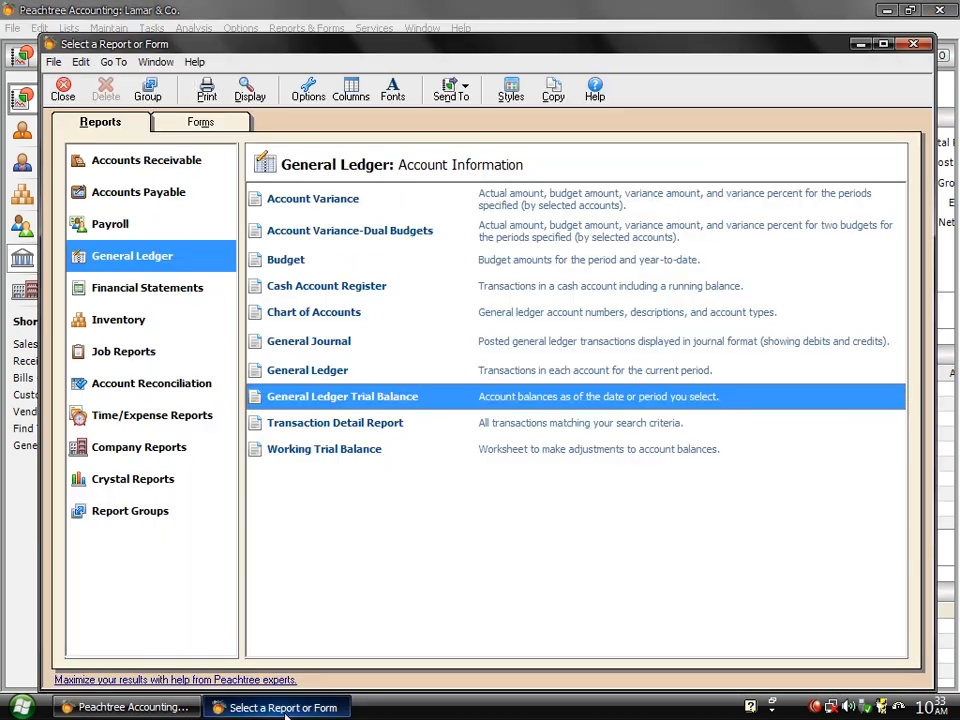
{"action": "double_click", "coordinate": [305, 398]}
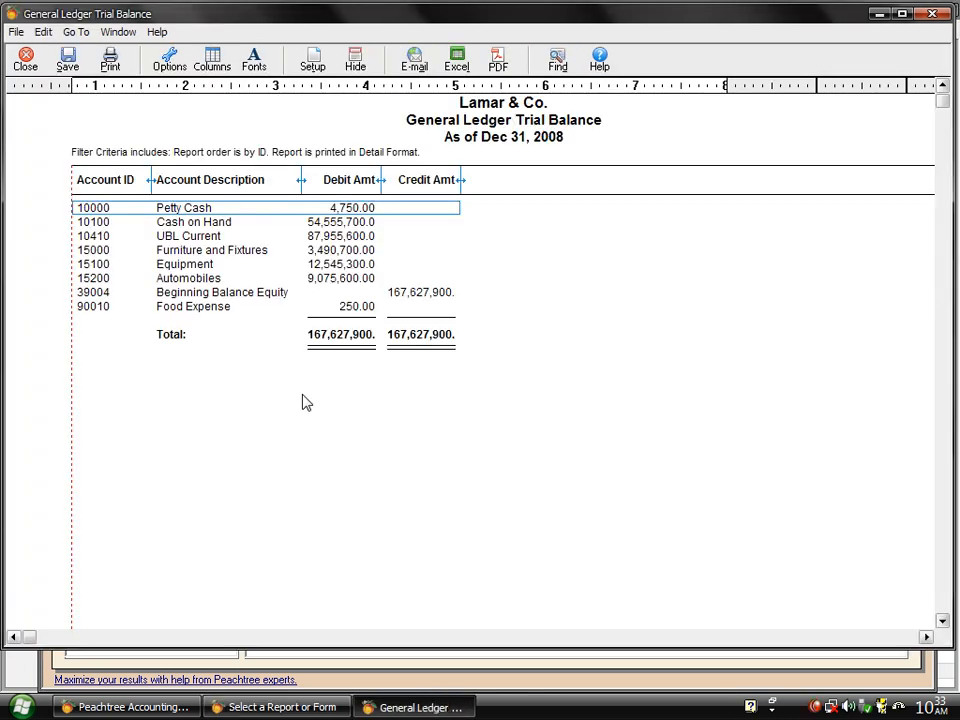
{"action": "left_click", "coordinate": [227, 310]}
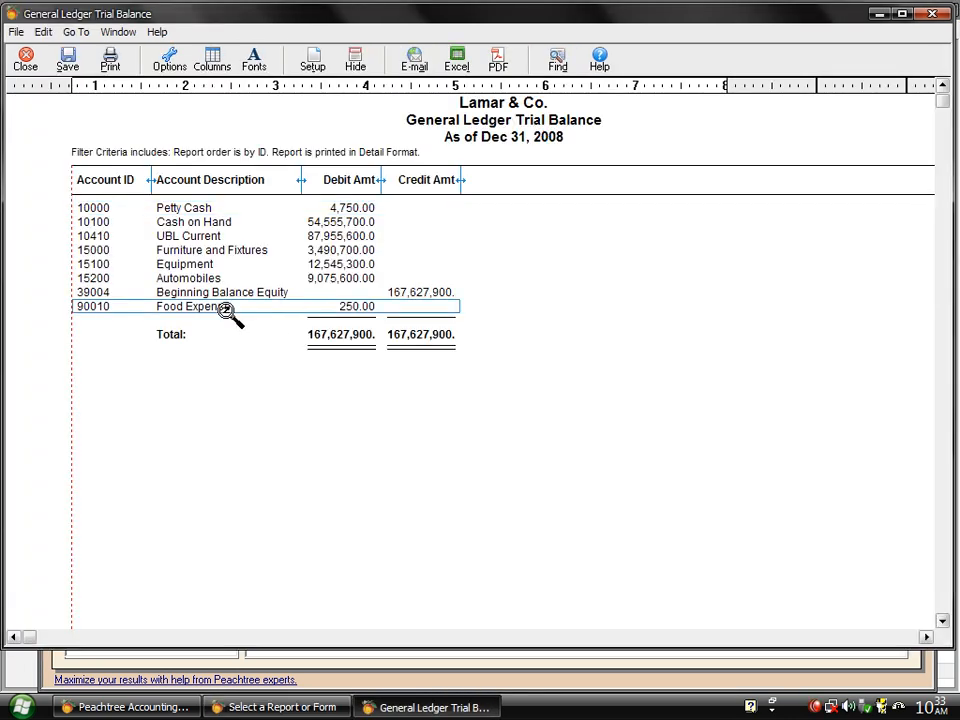
Drill into the Petty Cash account to examine its 12/25/08 transactions, then close both reports and the report selection
{"action": "double_click", "coordinate": [228, 208]}
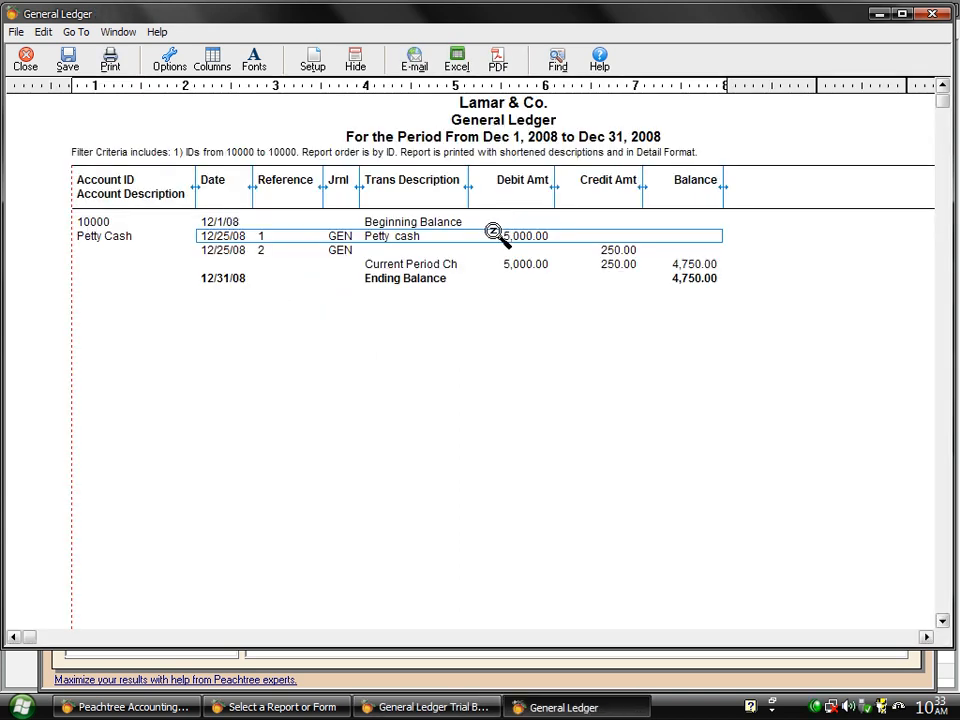
{"action": "left_click", "coordinate": [607, 251]}
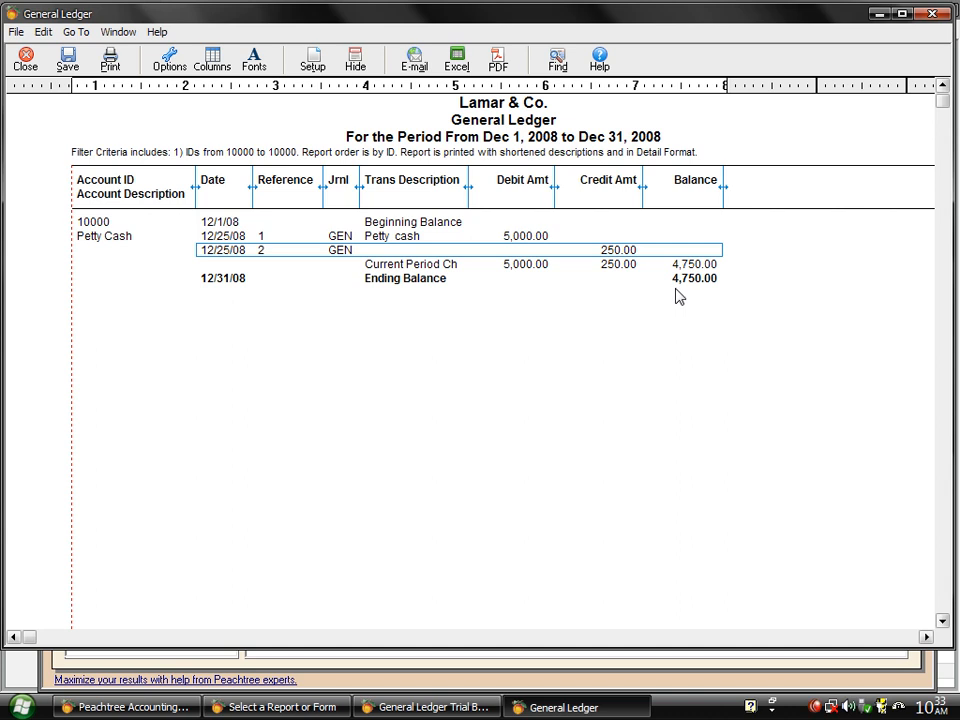
{"action": "left_click", "coordinate": [20, 60]}
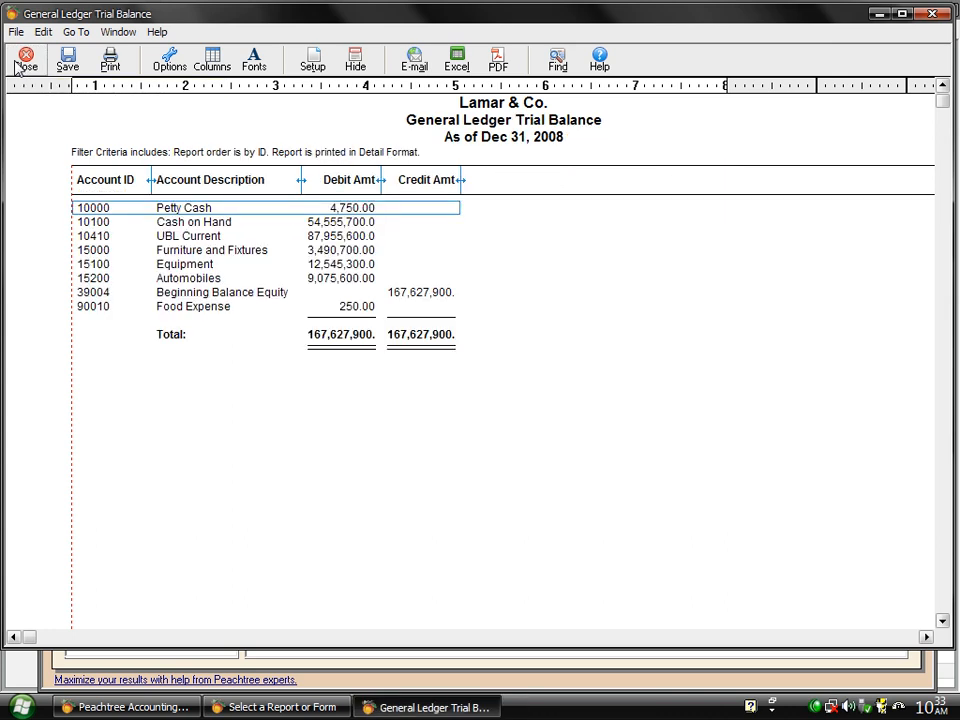
{"action": "left_click", "coordinate": [22, 62]}
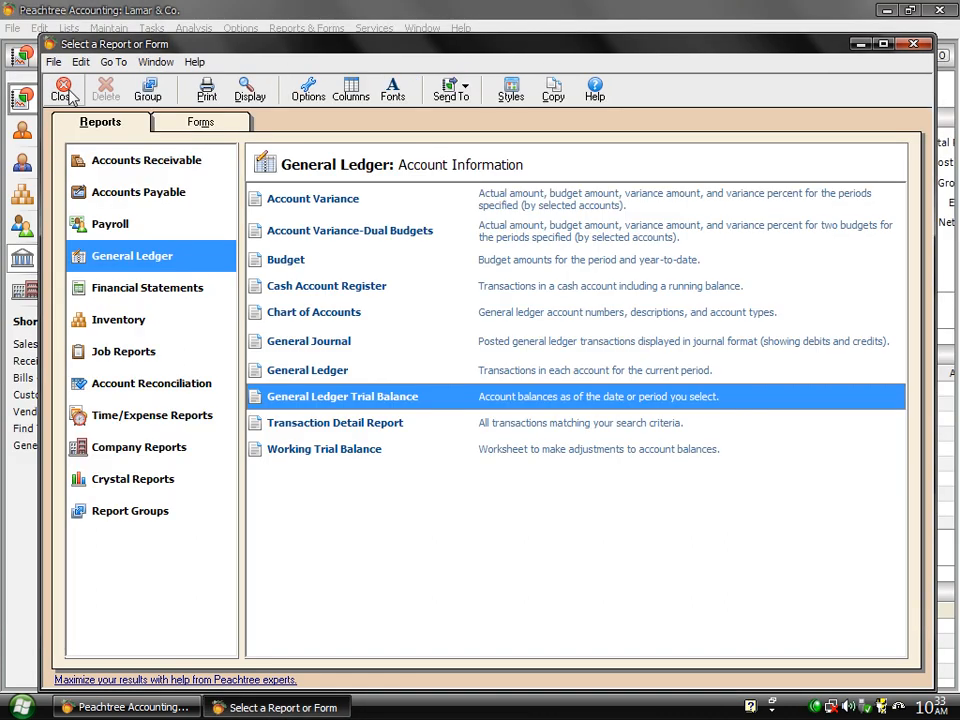
{"action": "left_click", "coordinate": [68, 94]}
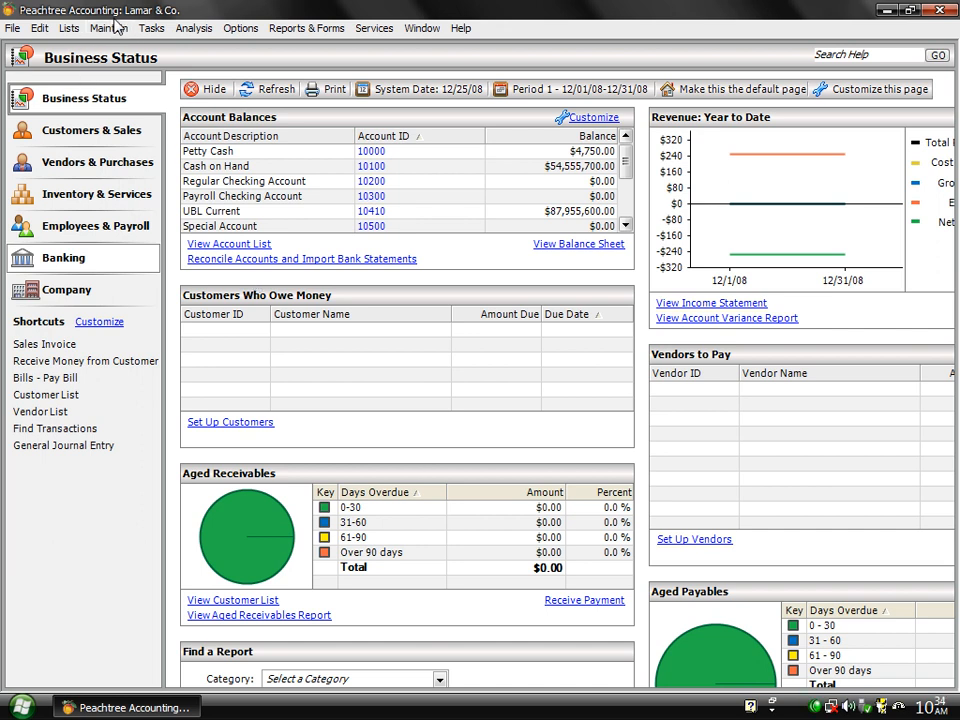
Reopen journal entry reference 2 from the general journal list, mark it as a reverse transaction, save it, and close the journal windows
{"action": "left_click", "coordinate": [153, 29]}
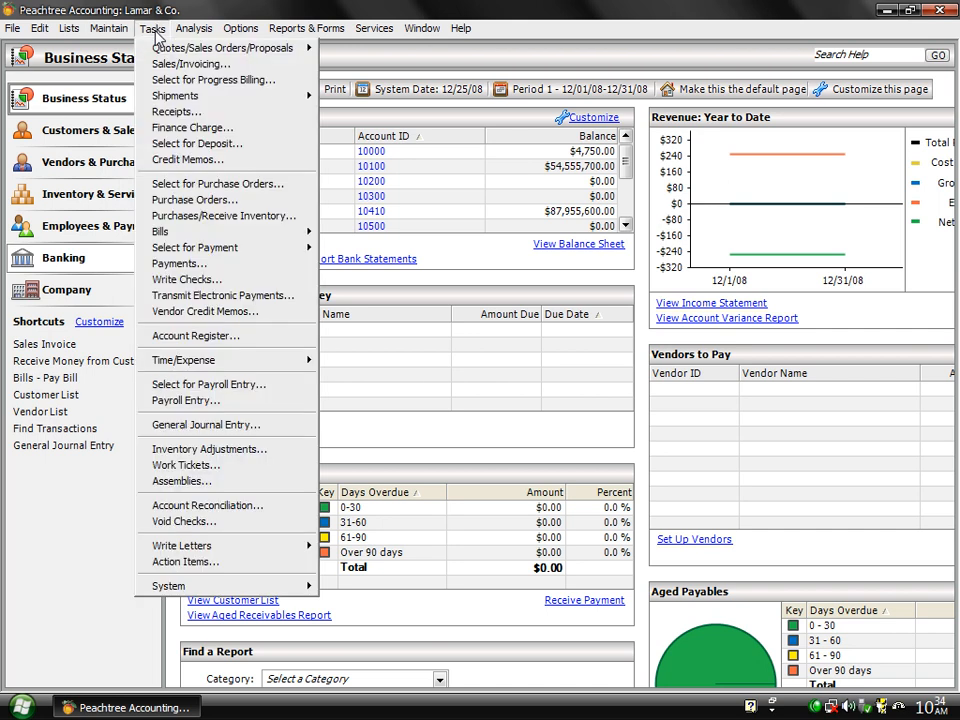
{"action": "left_click", "coordinate": [223, 430]}
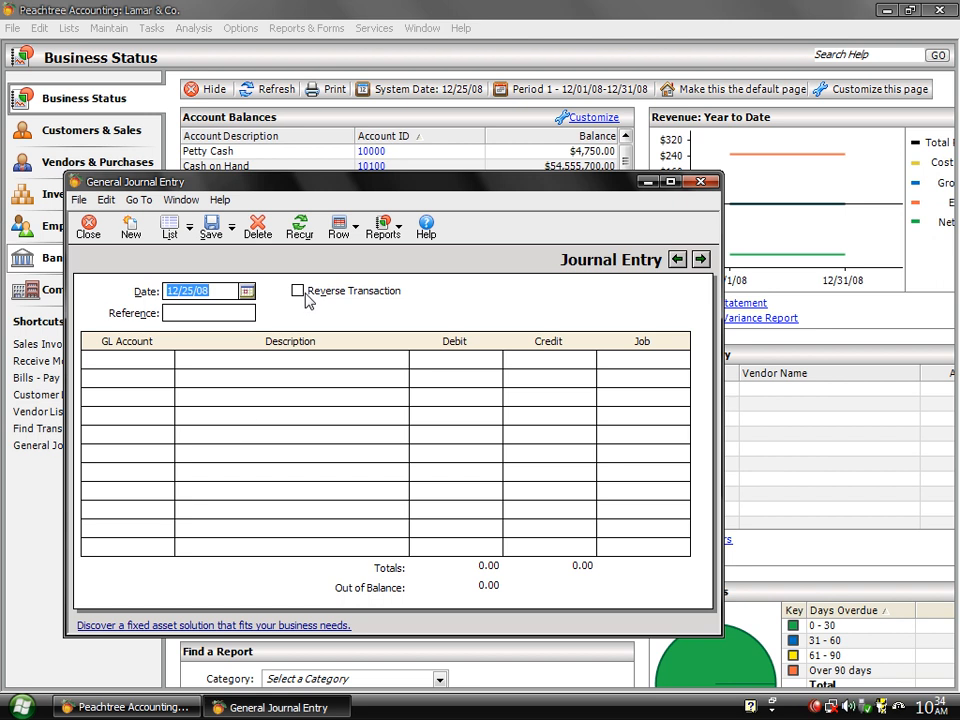
{"action": "left_click", "coordinate": [169, 230]}
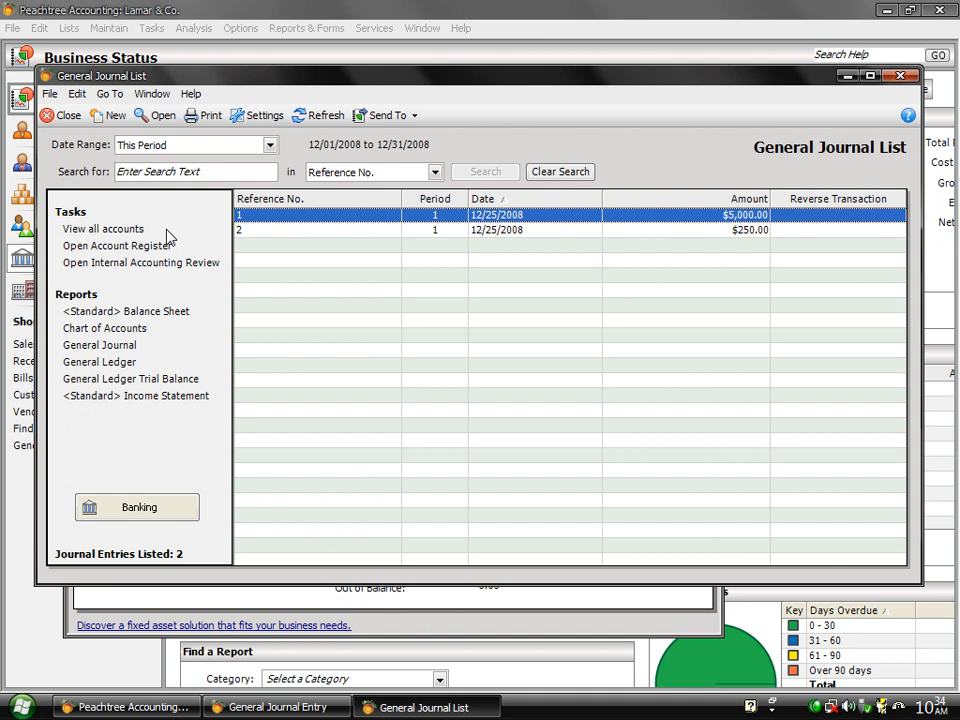
{"action": "left_click", "coordinate": [260, 232]}
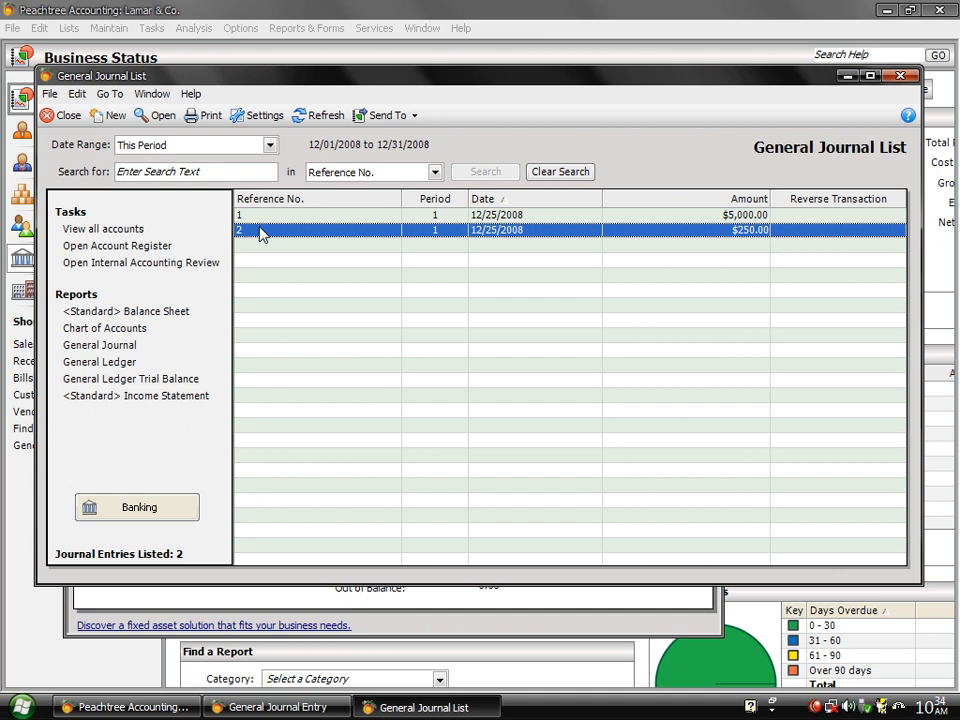
{"action": "left_click", "coordinate": [160, 116]}
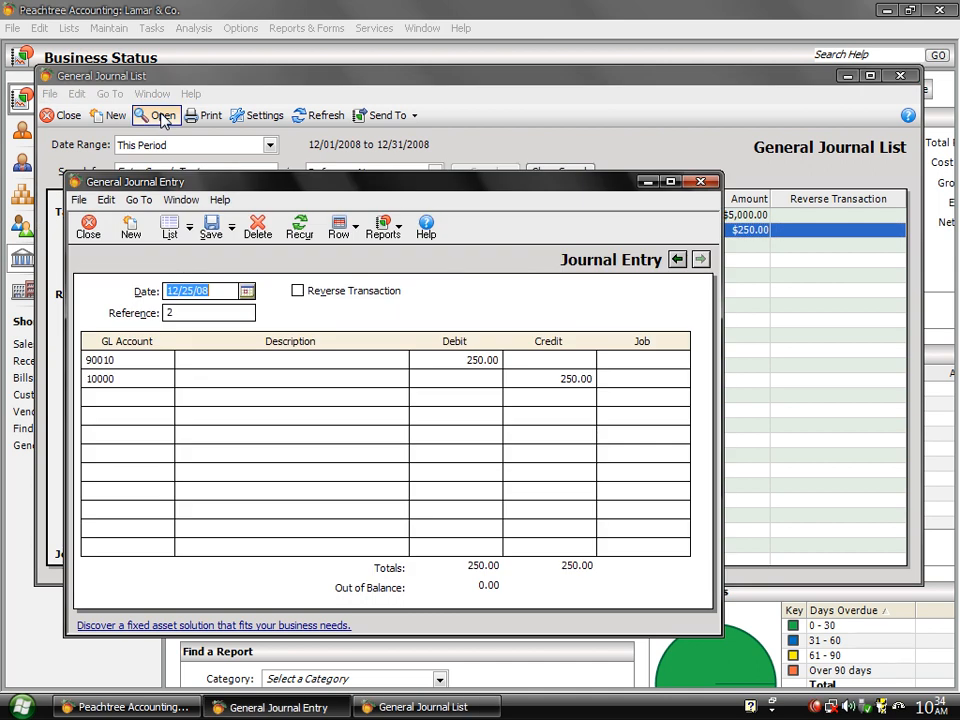
{"action": "left_click", "coordinate": [301, 296]}
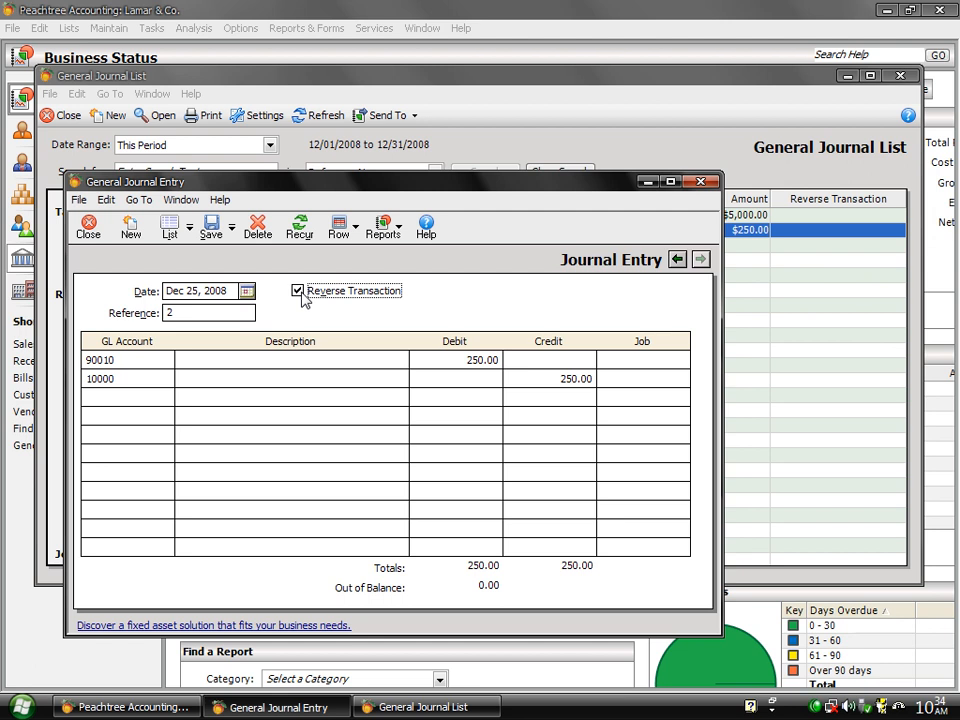
{"action": "left_click", "coordinate": [210, 230]}
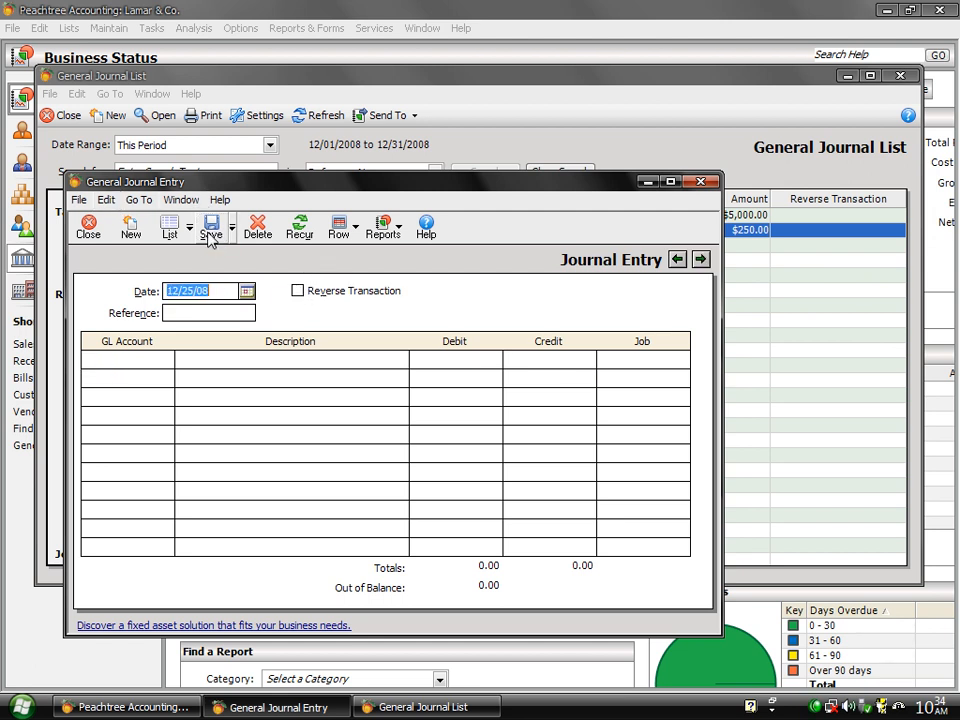
{"action": "left_click", "coordinate": [88, 226]}
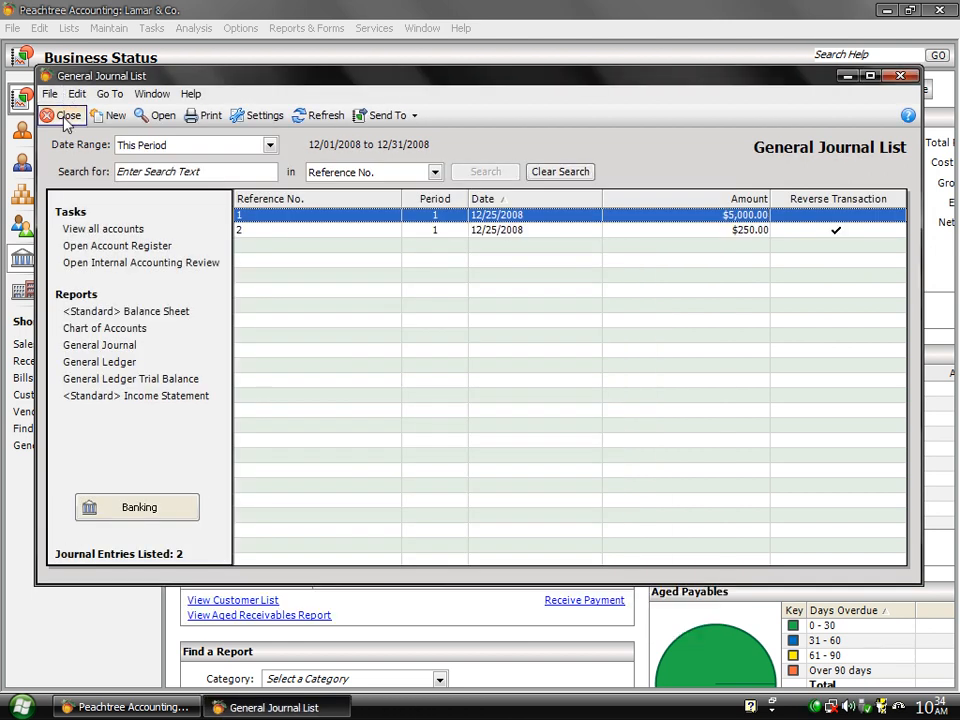
{"action": "left_click", "coordinate": [64, 118]}
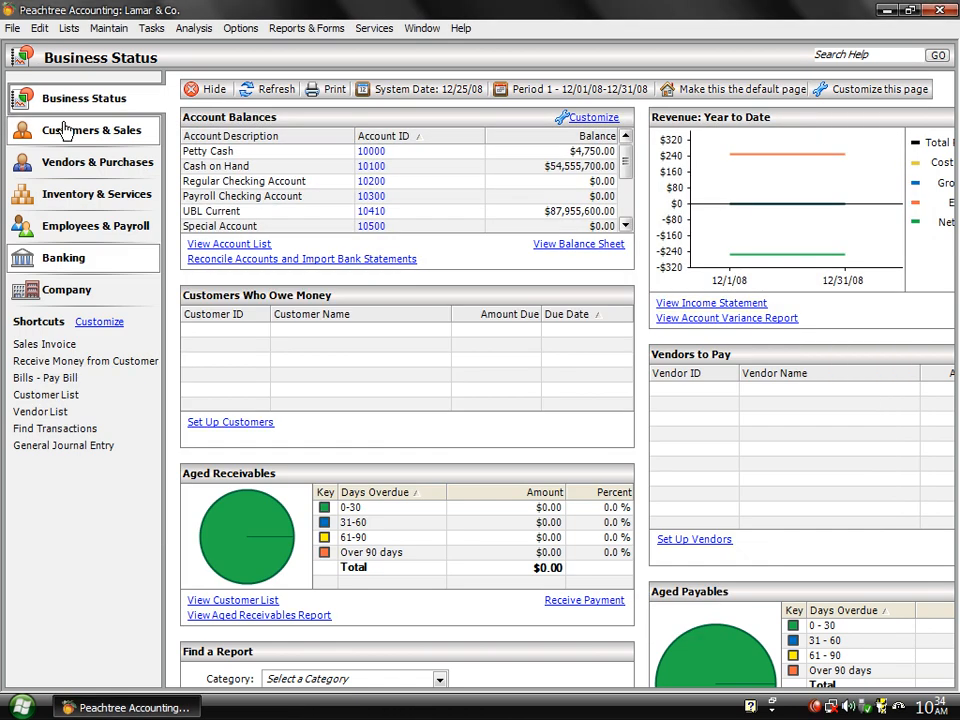
Refresh the account balances and display the General Ledger Trial Balance to check the effect of the reversal, then close the reports
{"action": "left_click", "coordinate": [268, 90]}
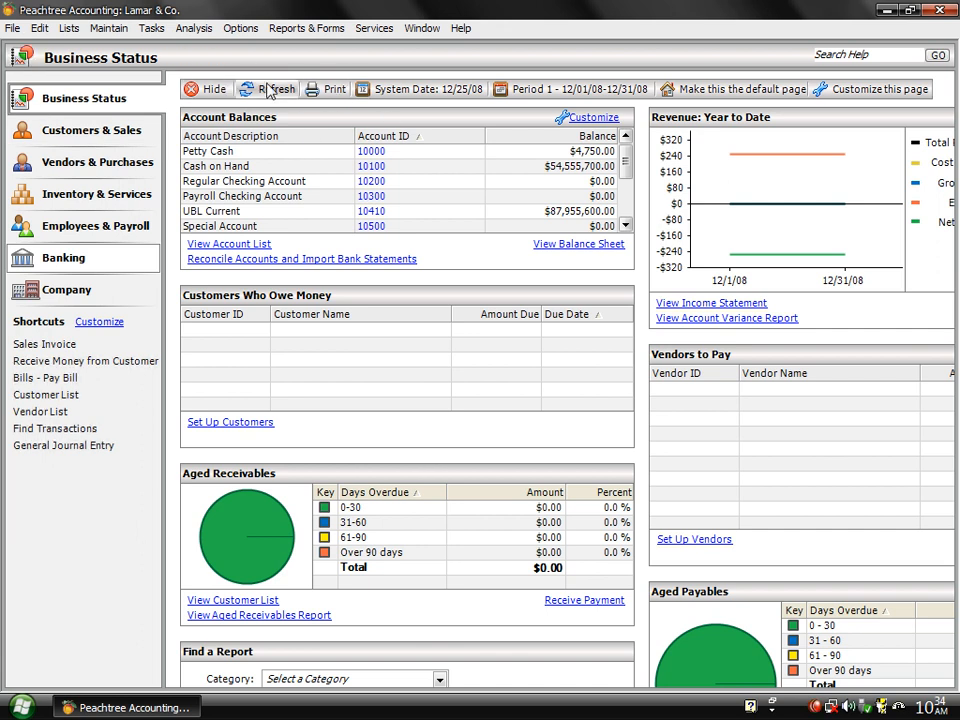
{"action": "left_click", "coordinate": [268, 90]}
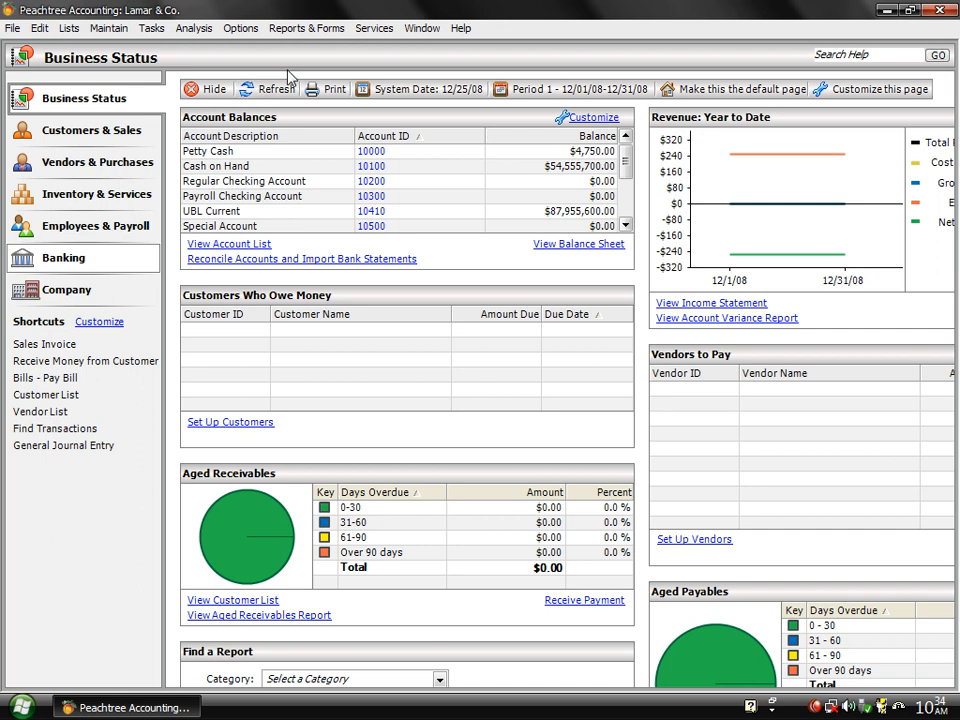
{"action": "left_click", "coordinate": [306, 32]}
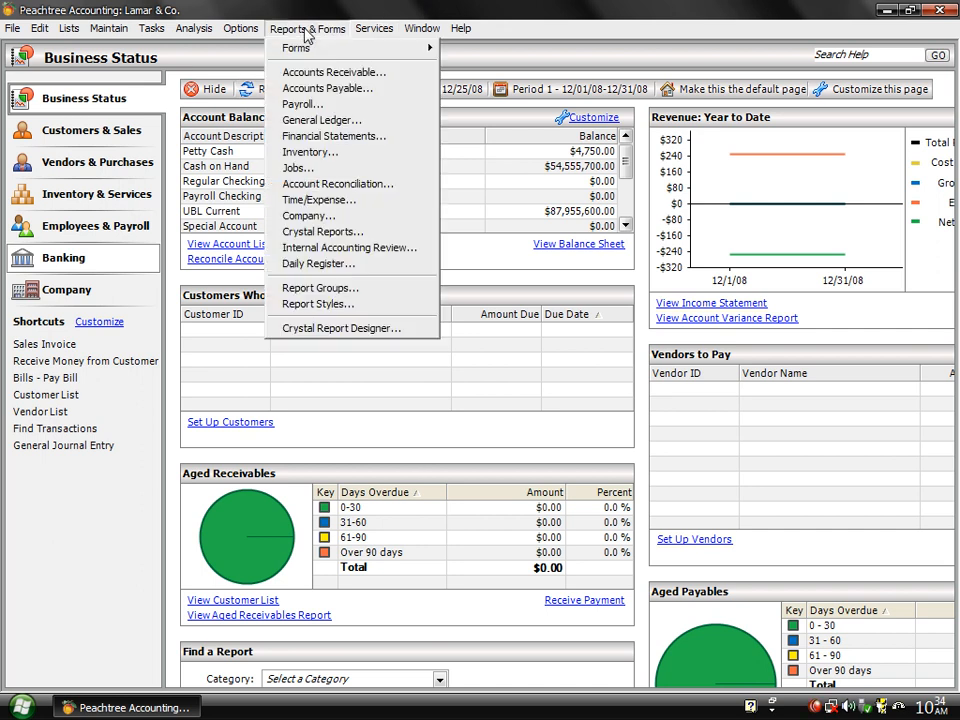
{"action": "left_click", "coordinate": [328, 121]}
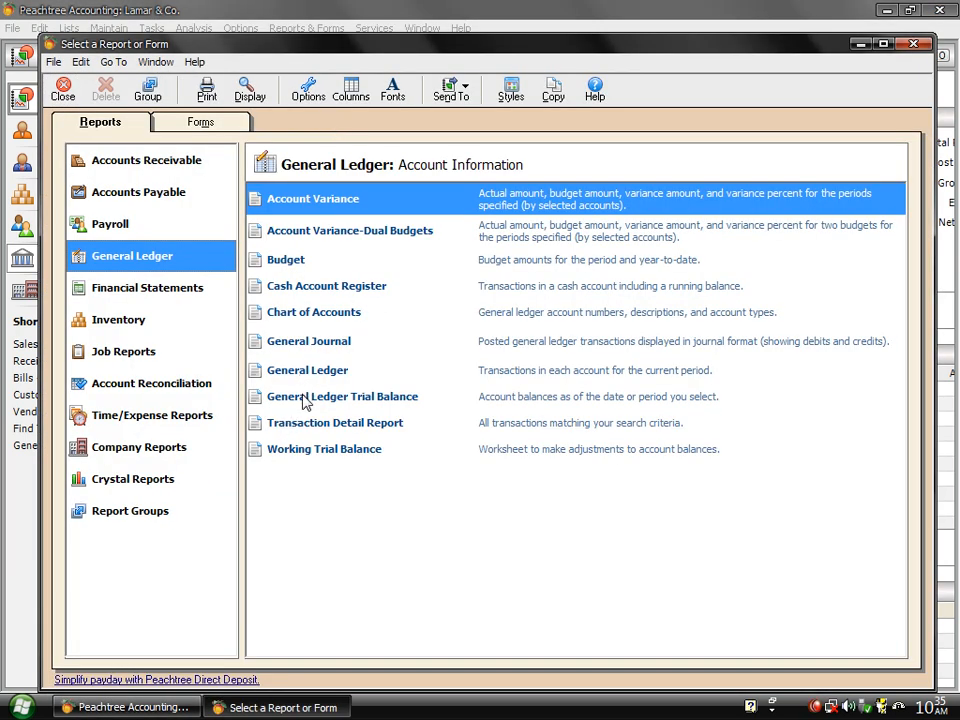
{"action": "double_click", "coordinate": [306, 398]}
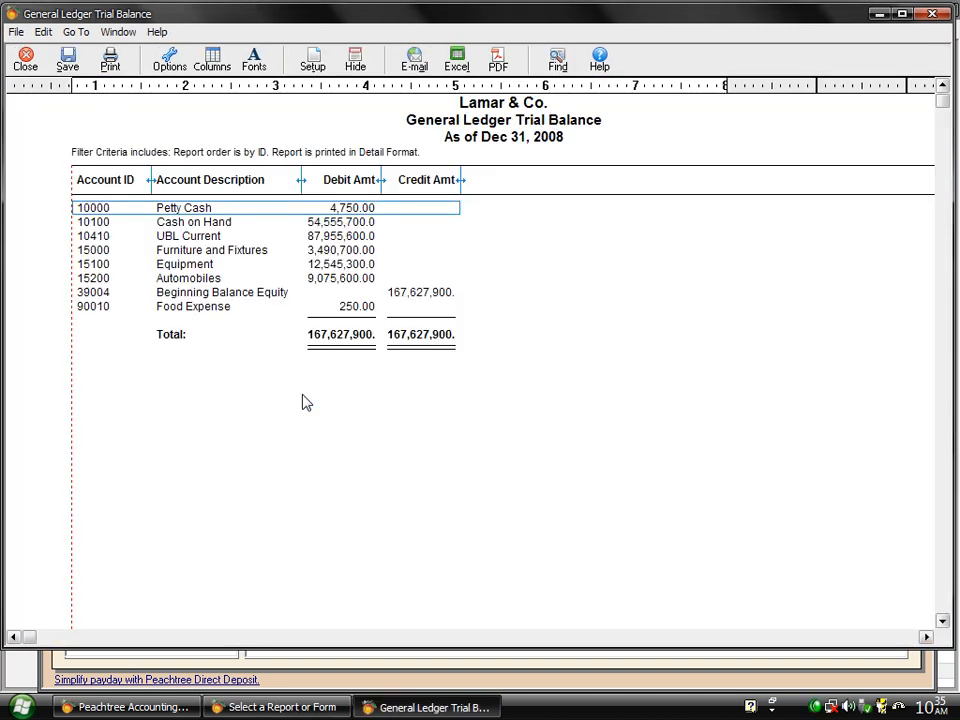
{"action": "left_click", "coordinate": [22, 69]}
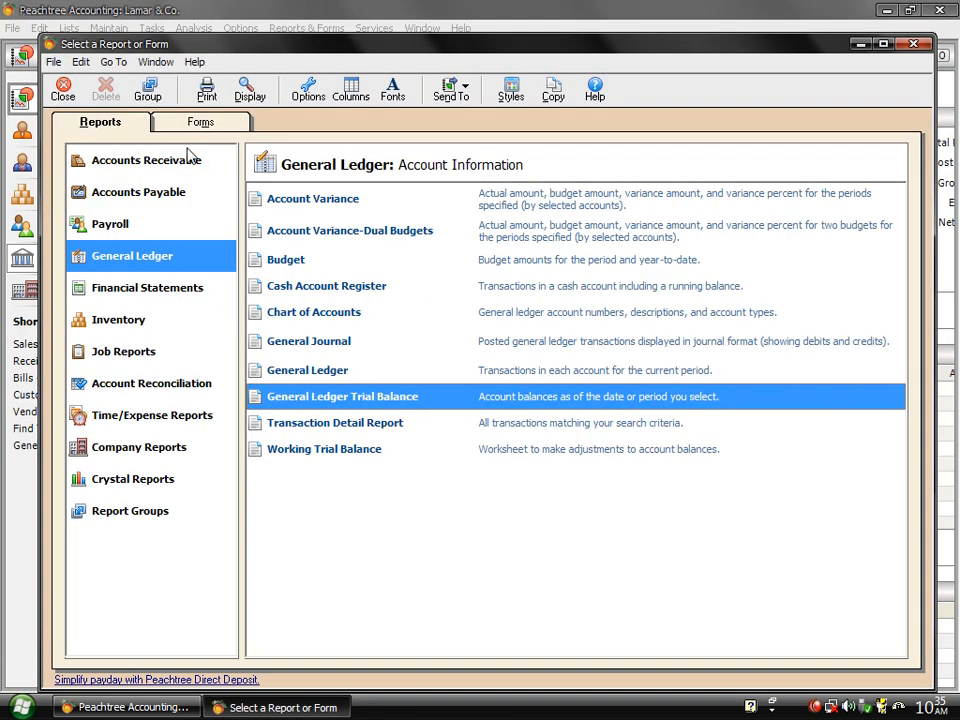
{"action": "left_click", "coordinate": [72, 94]}
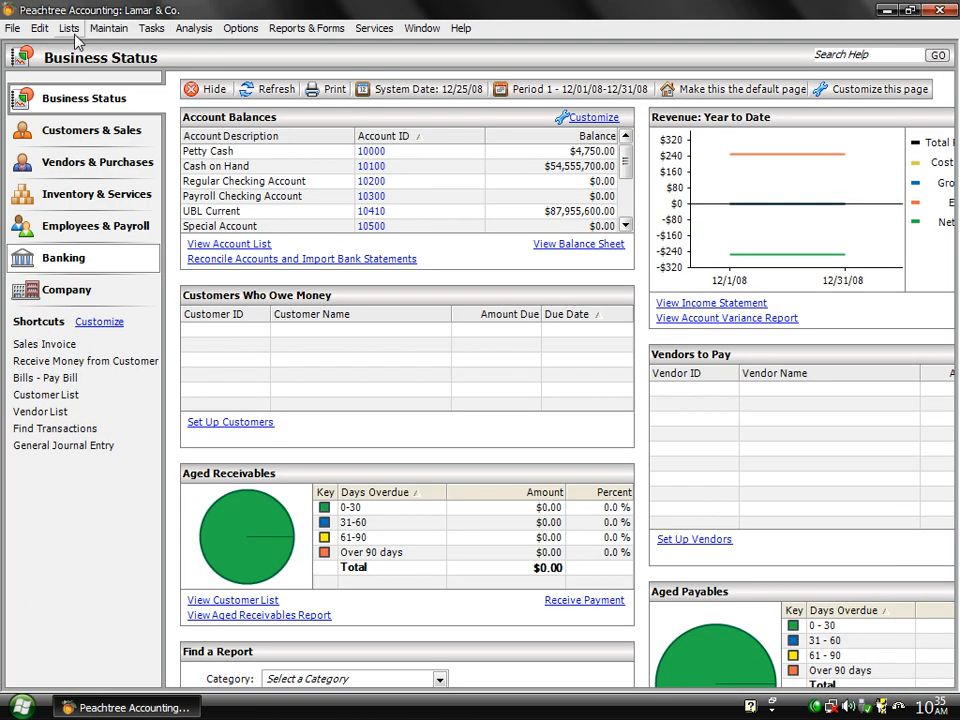
Open journal entry reference 2 again to check its reverse transaction setting, then close the entry and the general journal list
{"action": "left_click", "coordinate": [118, 30]}
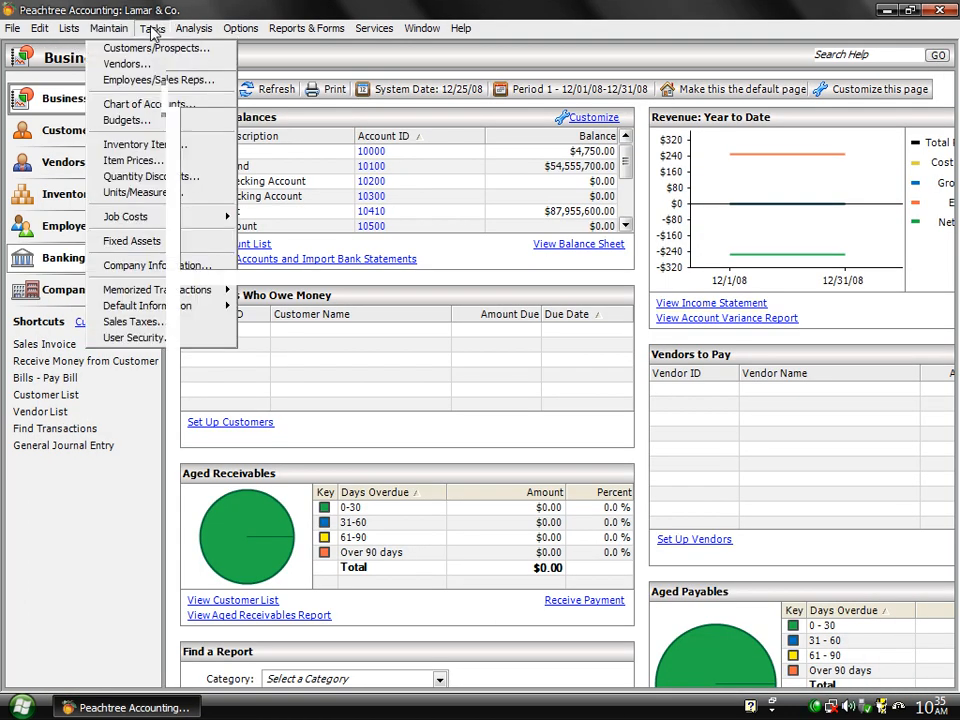
{"action": "mouse_move", "coordinate": [152, 28]}
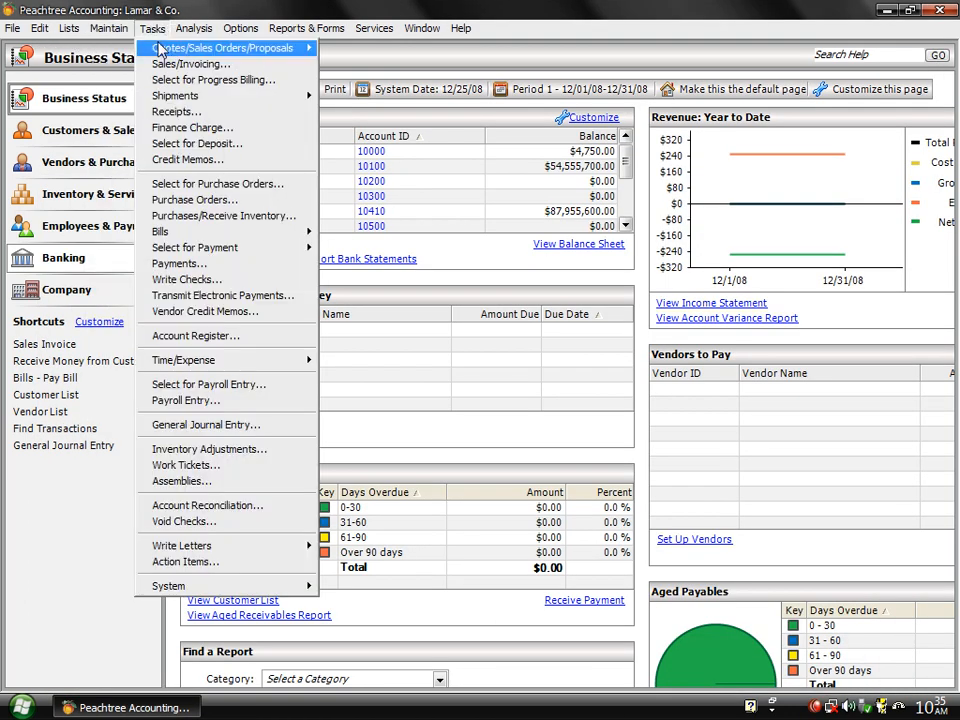
{"action": "left_click", "coordinate": [183, 428]}
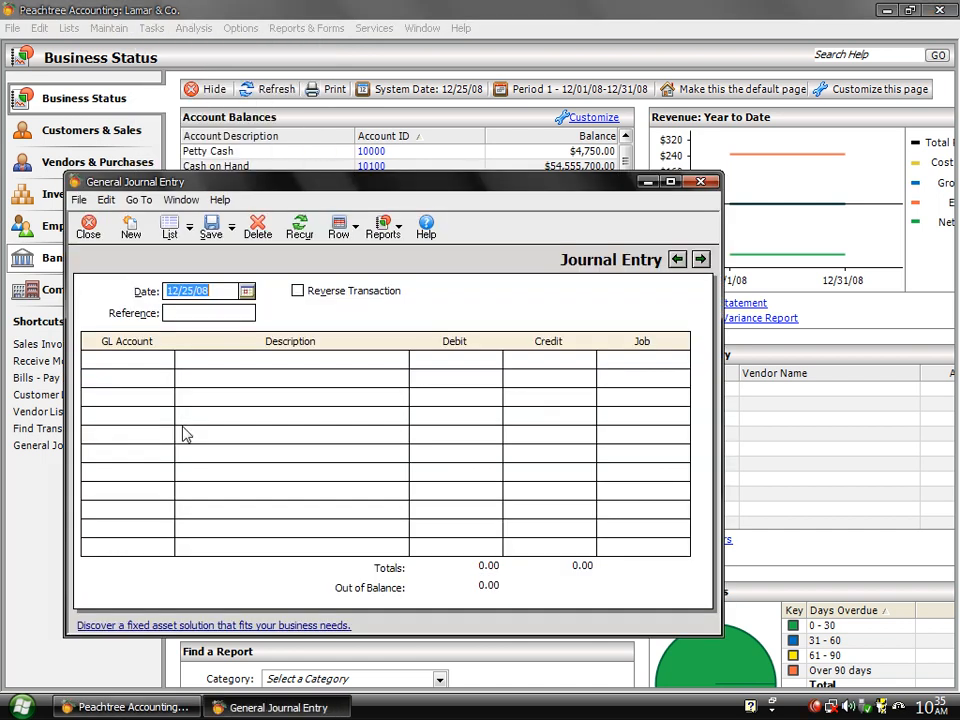
{"action": "left_click", "coordinate": [170, 230]}
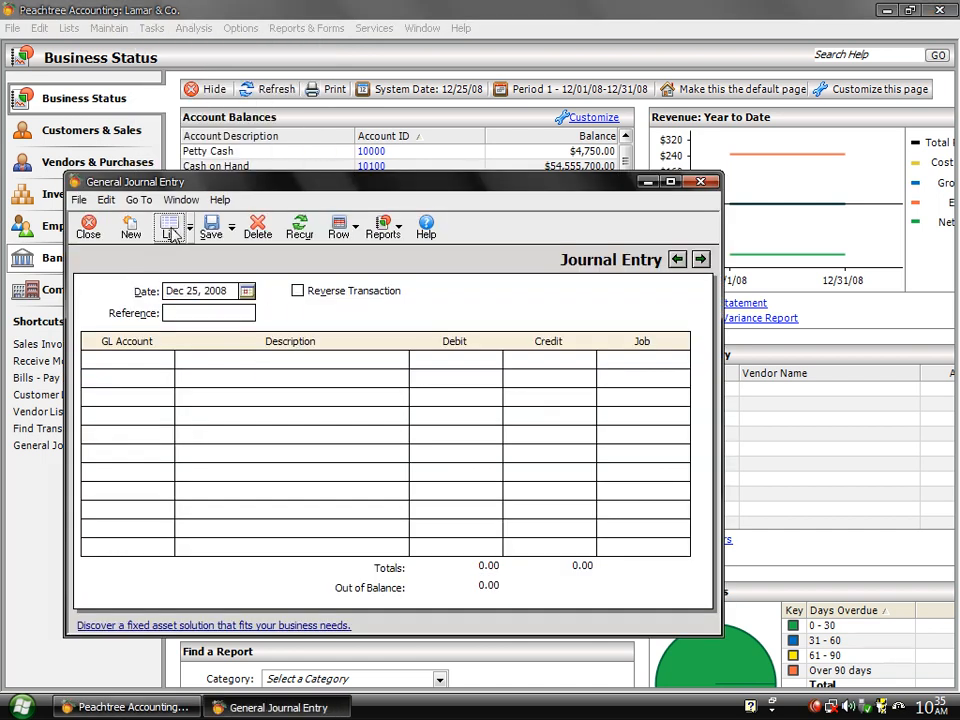
{"action": "left_click", "coordinate": [300, 237]}
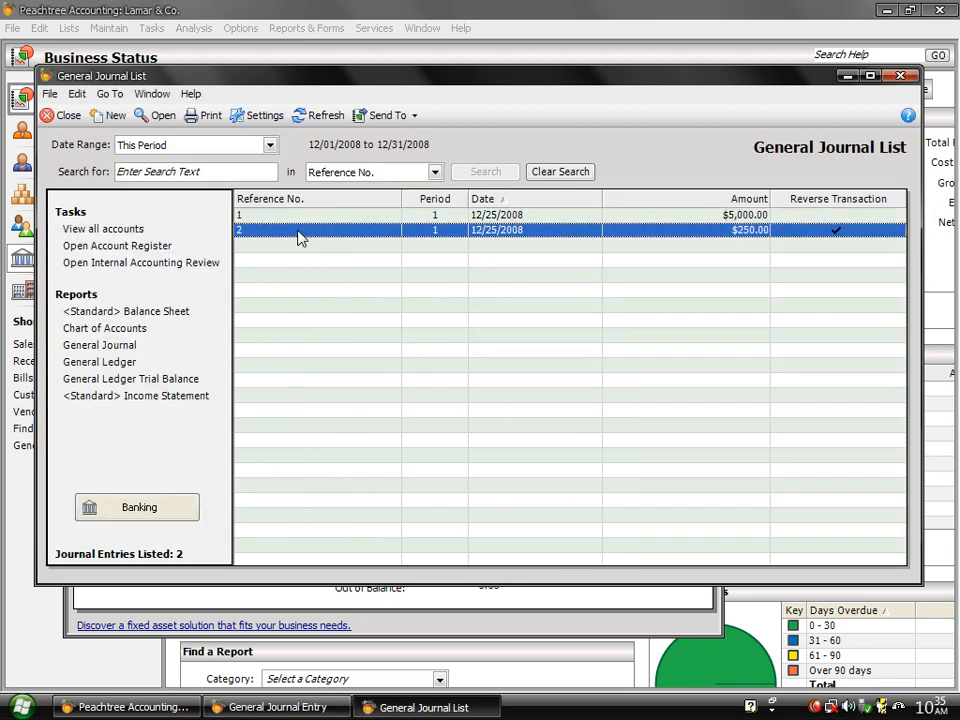
{"action": "double_click", "coordinate": [300, 237]}
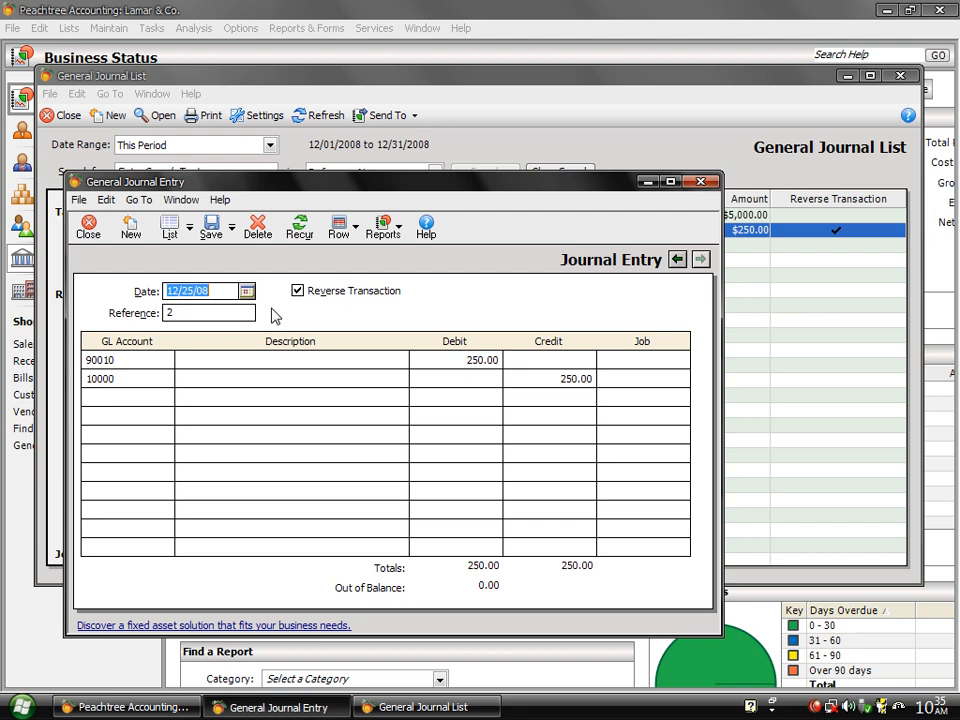
{"action": "left_click", "coordinate": [88, 228]}
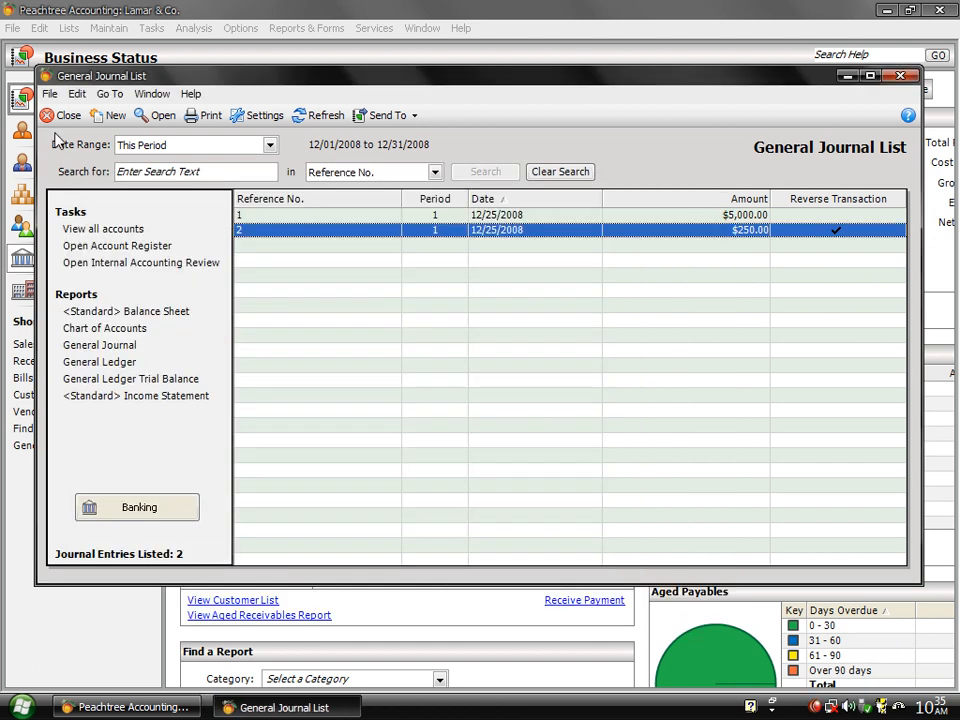
{"action": "left_click", "coordinate": [62, 115]}
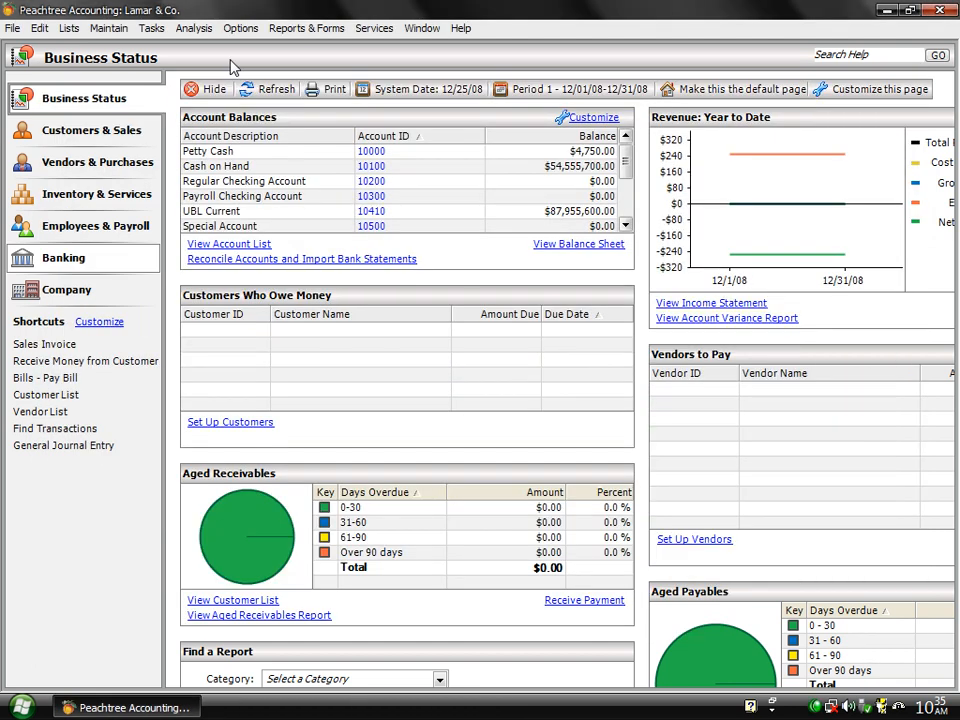
Display the General Journal report to examine the 12/25/08 entry with reference 2, then close the report and the report selection
{"action": "left_click", "coordinate": [305, 29]}
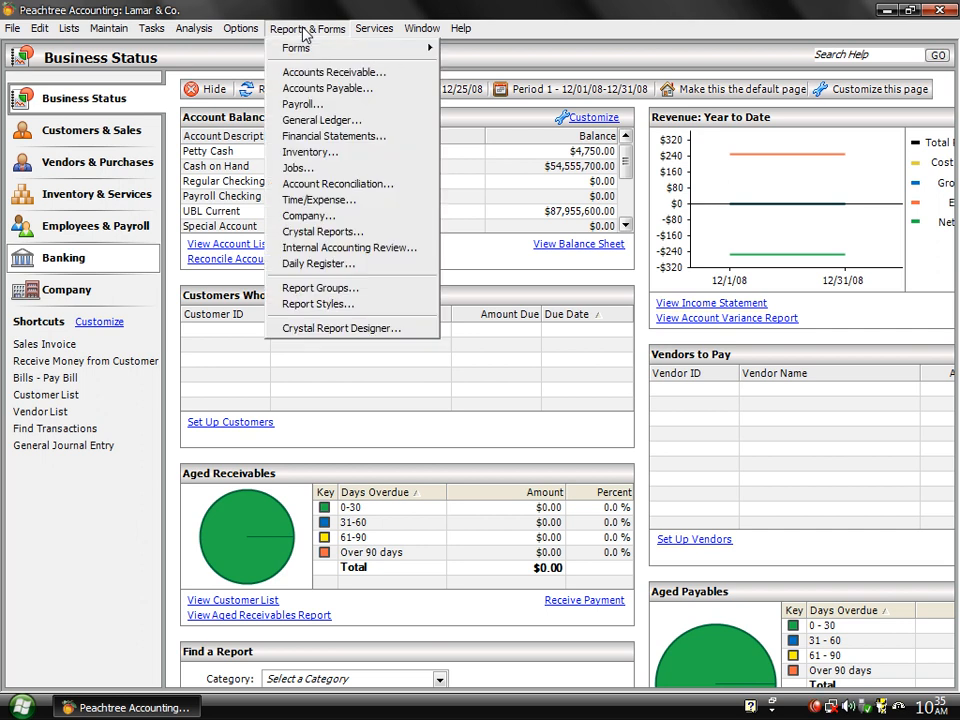
{"action": "left_click", "coordinate": [310, 121]}
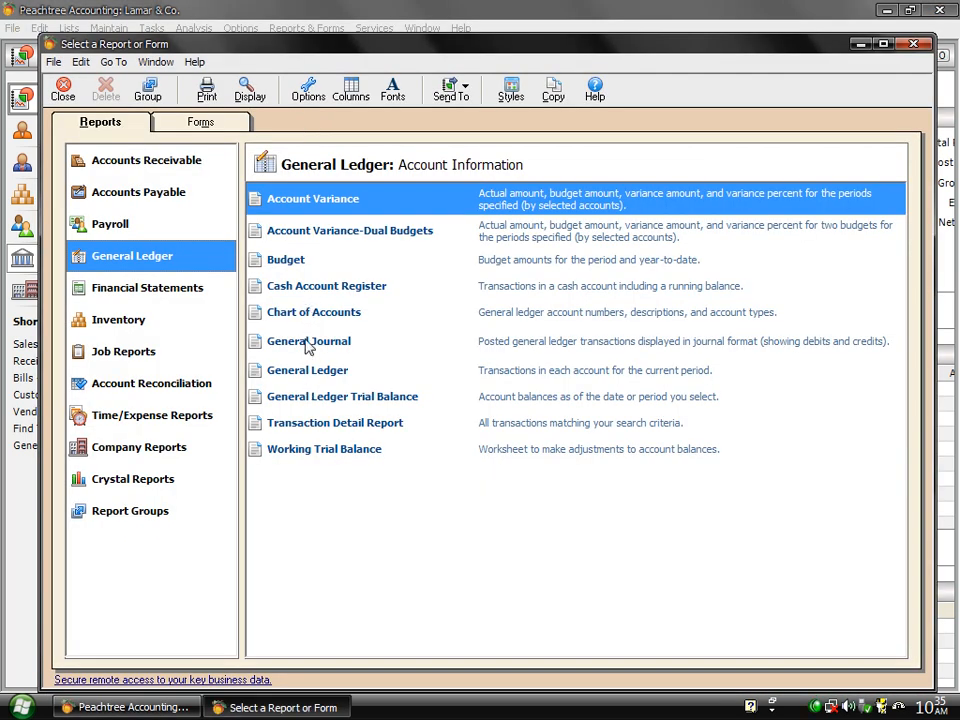
{"action": "double_click", "coordinate": [309, 343]}
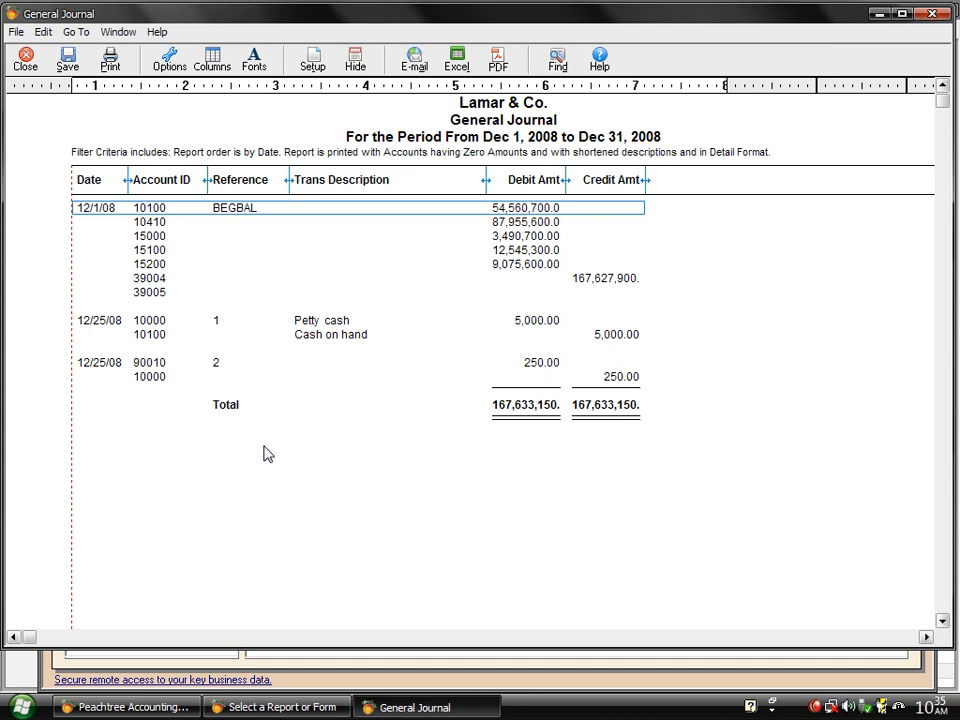
{"action": "left_click", "coordinate": [327, 366]}
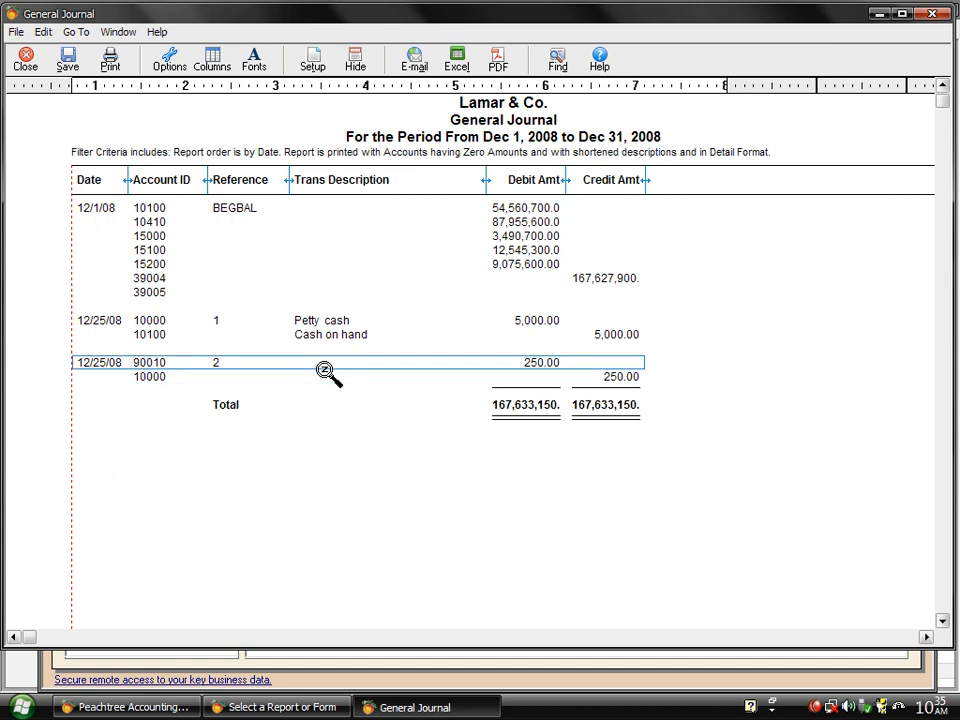
{"action": "left_click", "coordinate": [25, 58]}
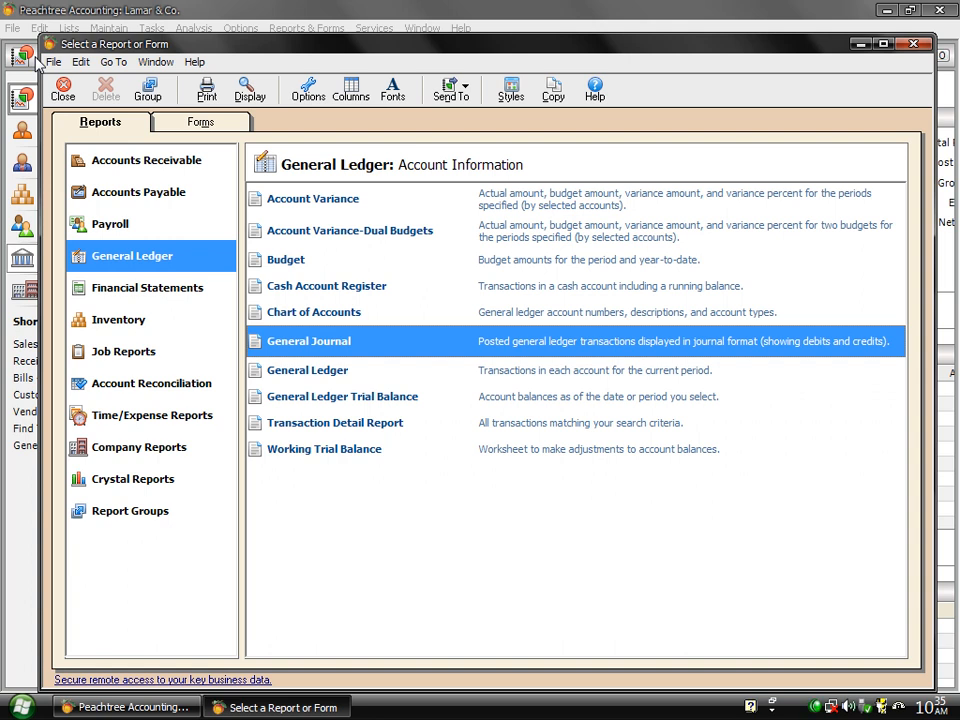
{"action": "left_click", "coordinate": [68, 100]}
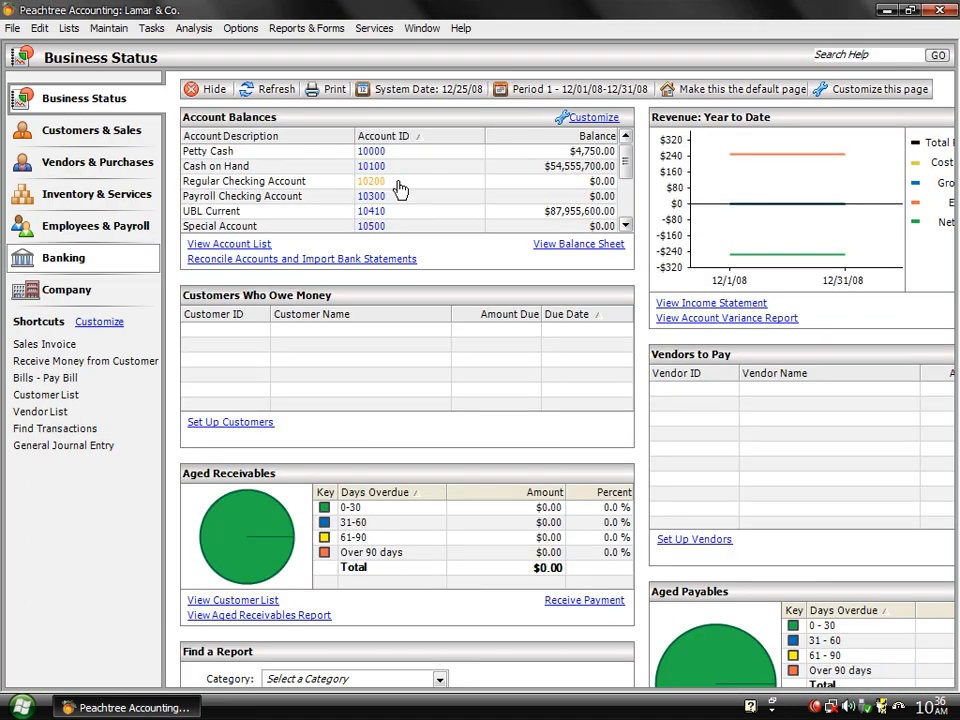
Delete journal entry reference 2 from the general journal list, confirm the deletion, and close the journal windows
{"action": "left_click", "coordinate": [146, 28]}
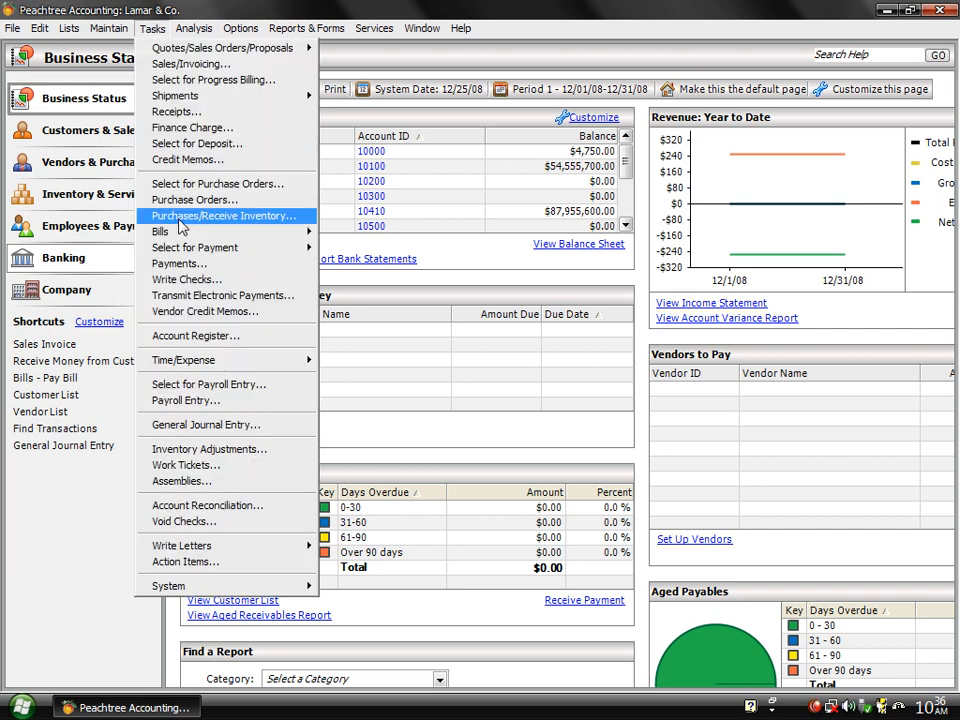
{"action": "left_click", "coordinate": [218, 426]}
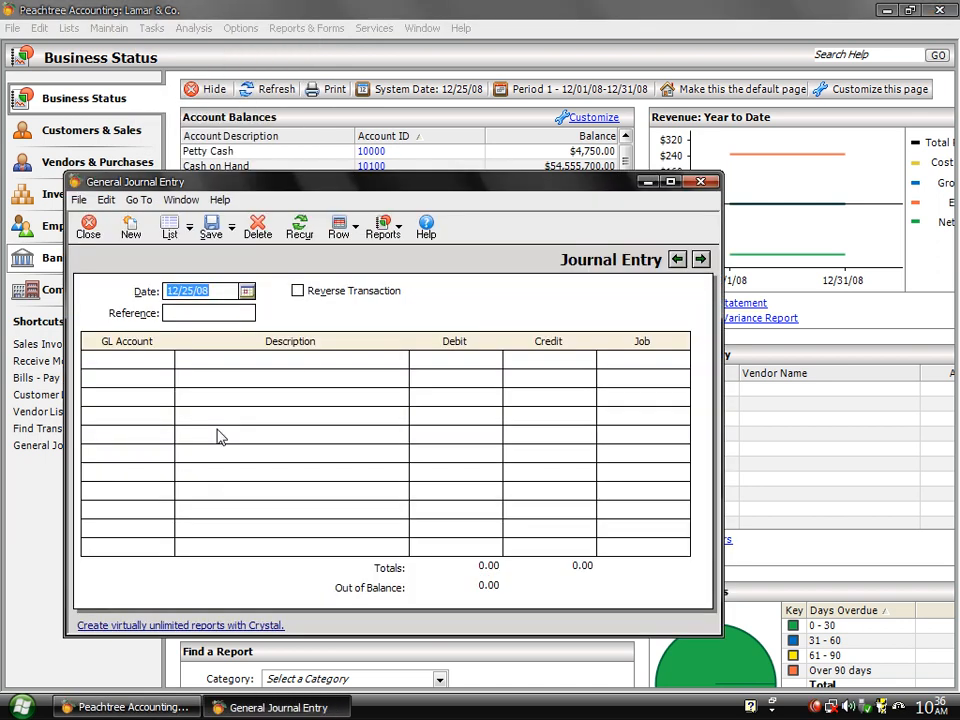
{"action": "left_click", "coordinate": [170, 228]}
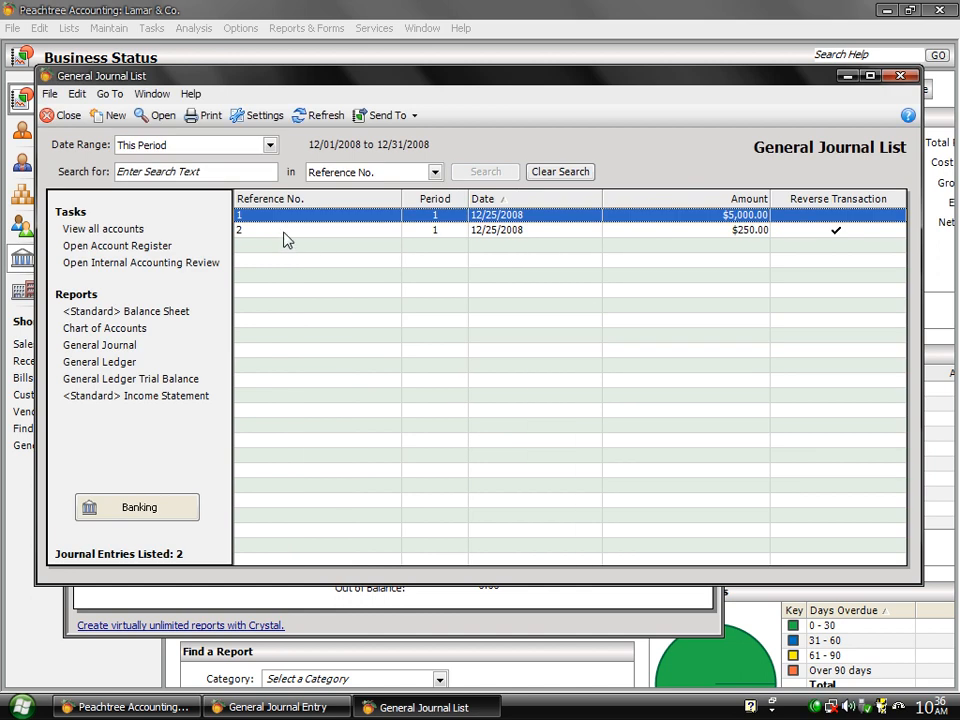
{"action": "double_click", "coordinate": [284, 232]}
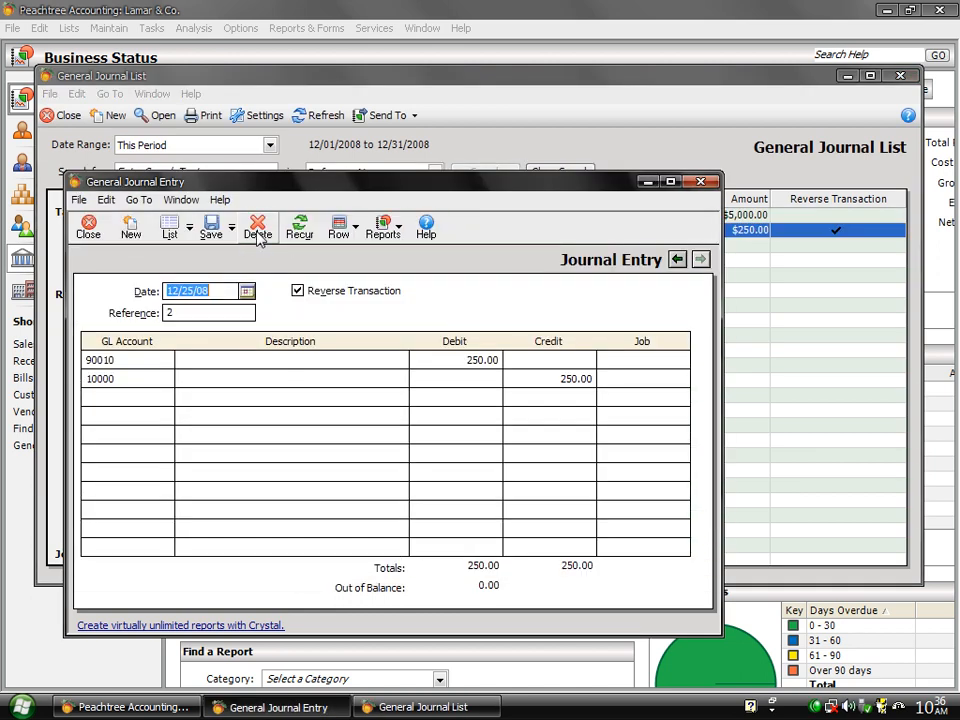
{"action": "left_click", "coordinate": [257, 230]}
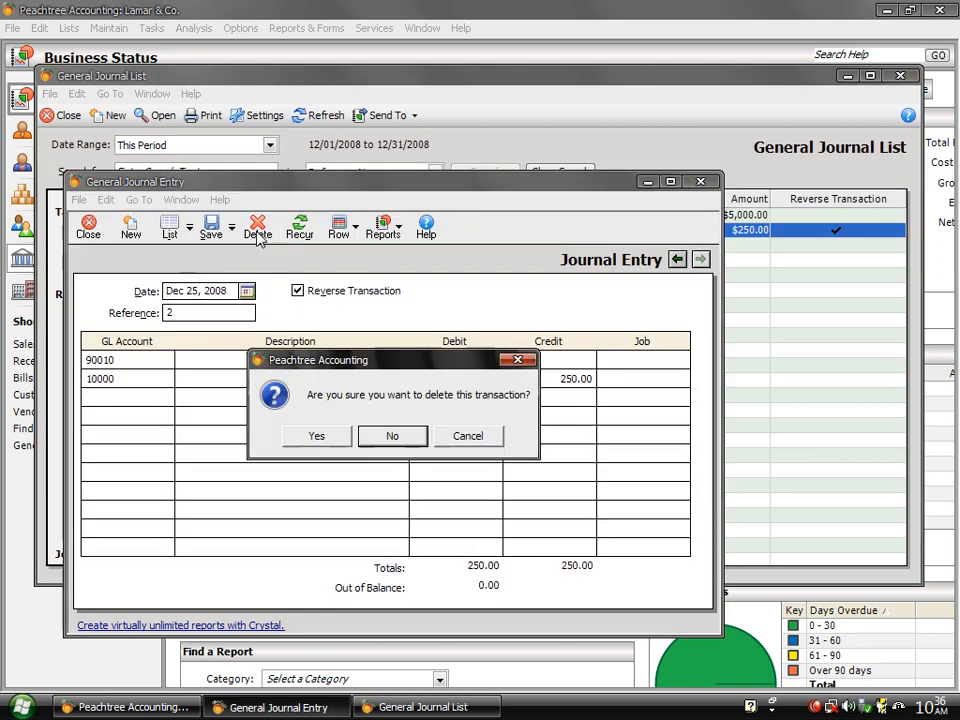
{"action": "left_click", "coordinate": [315, 440]}
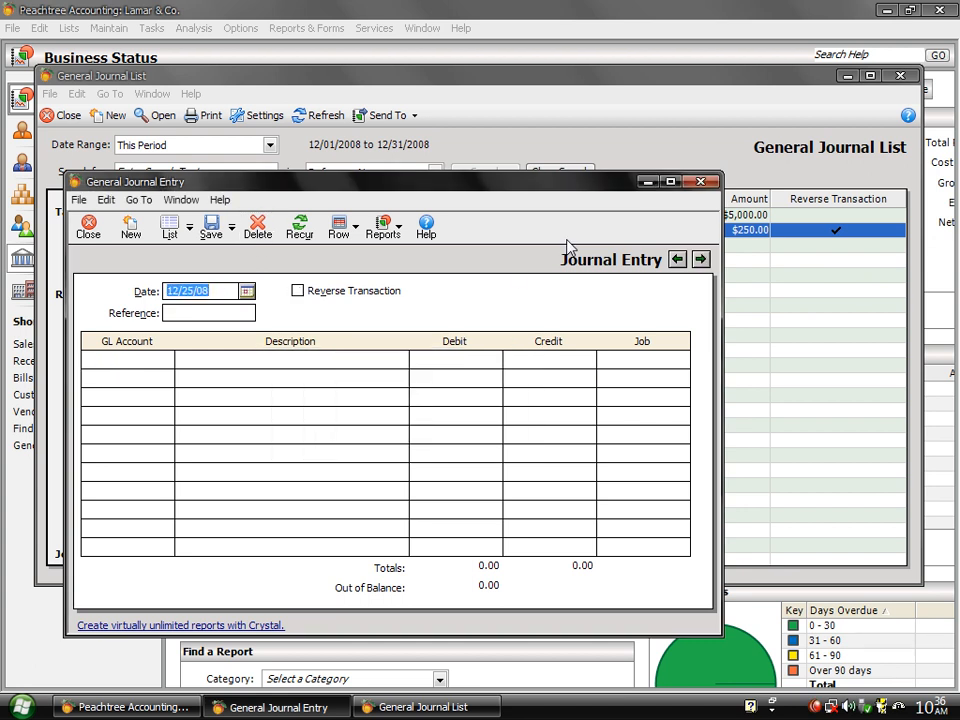
{"action": "left_click", "coordinate": [704, 182]}
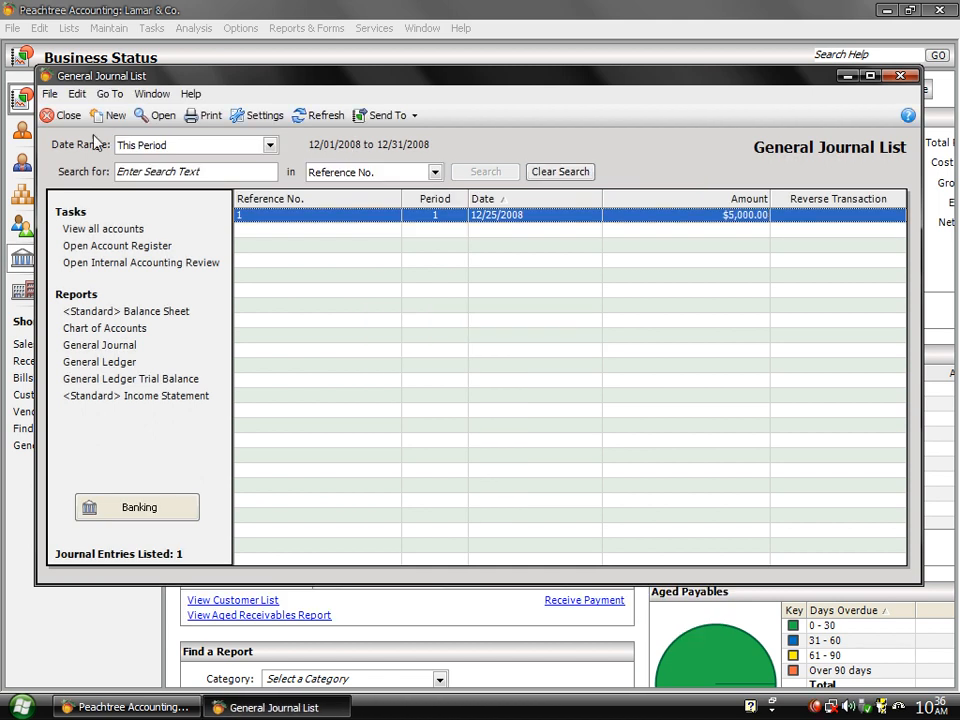
{"action": "left_click", "coordinate": [62, 116]}
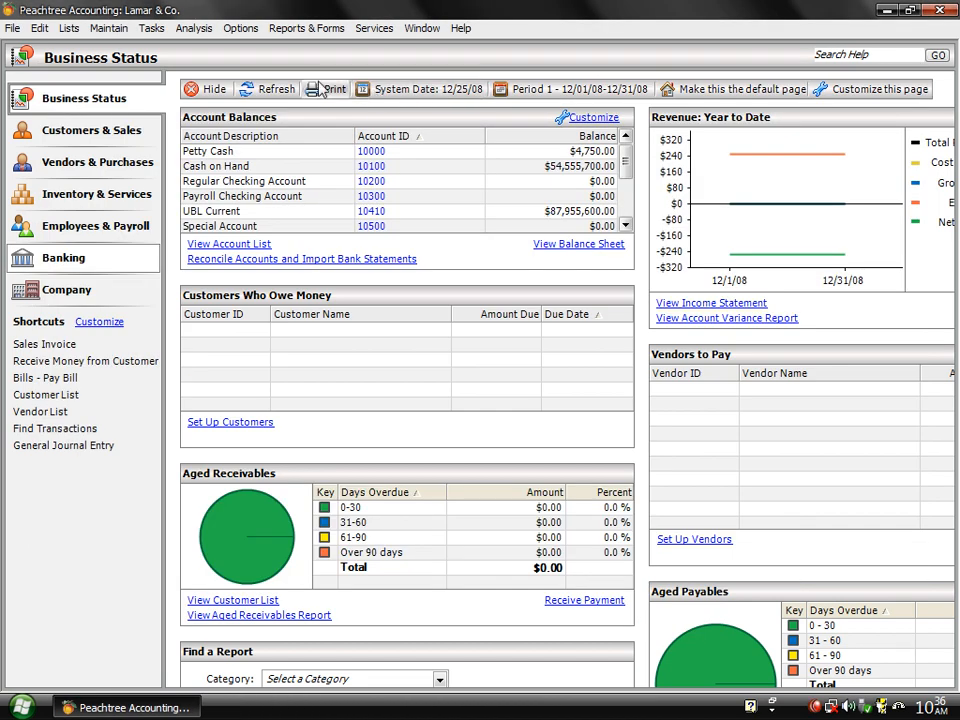
Refresh the account balances and display the General Ledger Trial Balance to check the effect of the deletion, then close the reports
{"action": "left_click", "coordinate": [272, 90]}
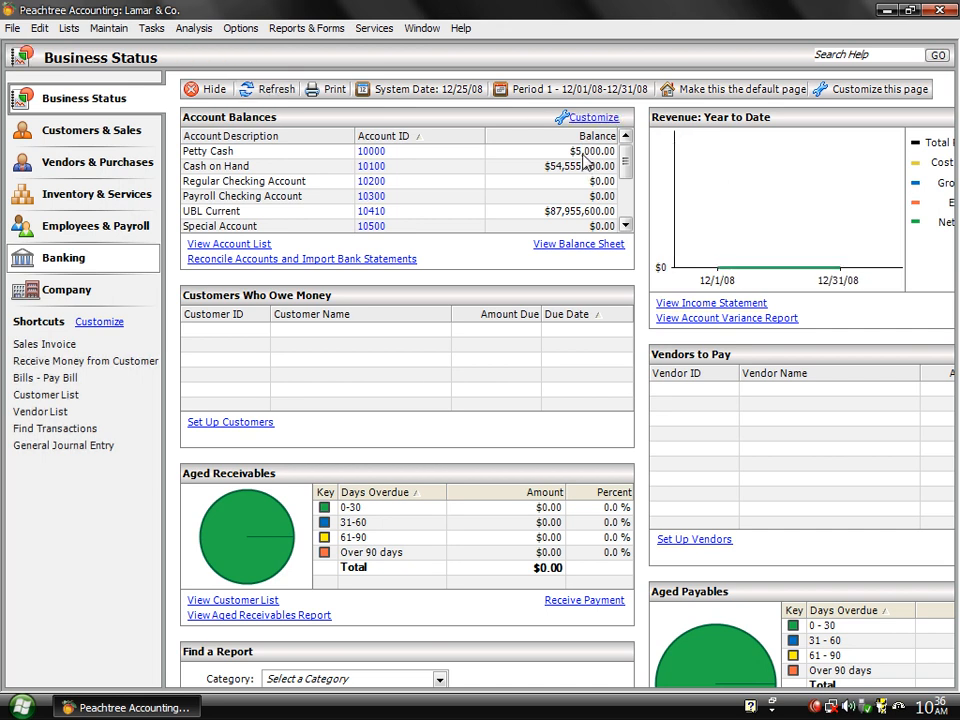
{"action": "left_click", "coordinate": [312, 30]}
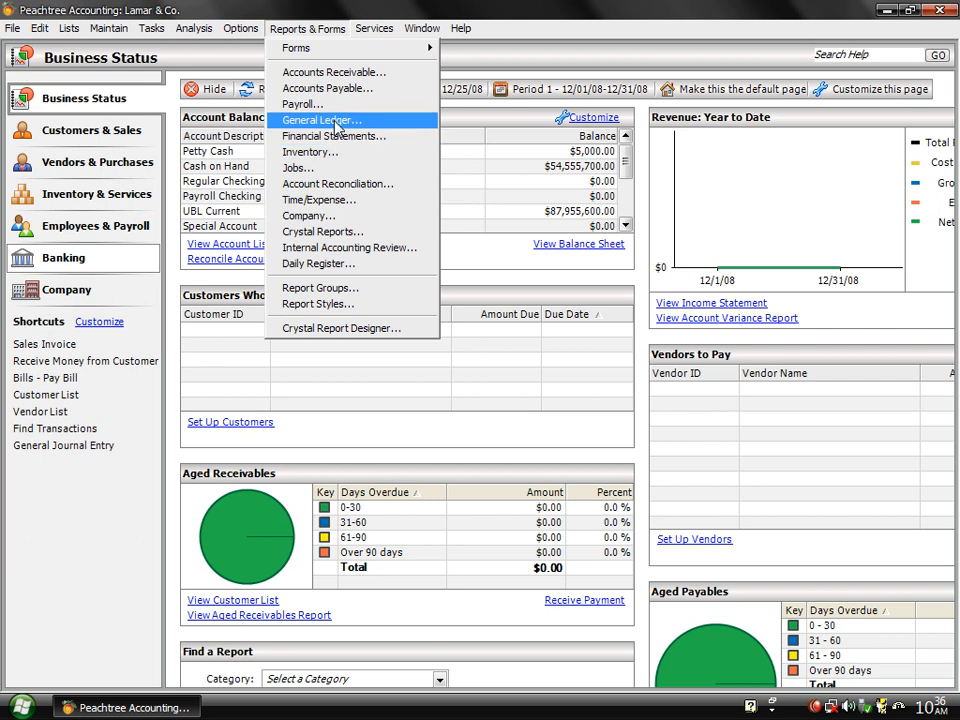
{"action": "left_click", "coordinate": [337, 124]}
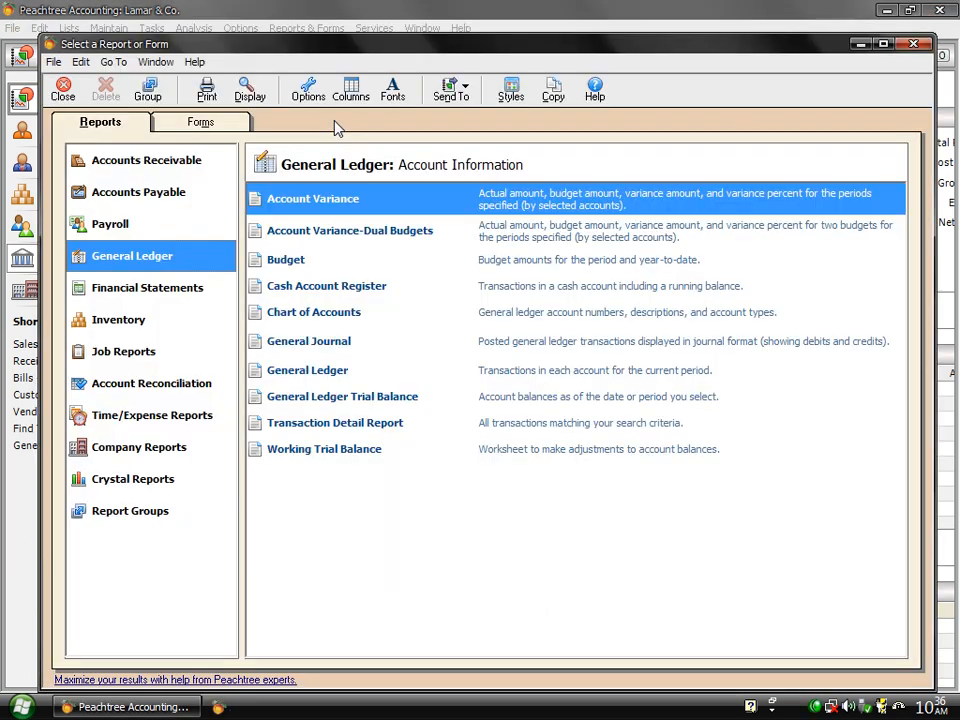
{"action": "double_click", "coordinate": [318, 397]}
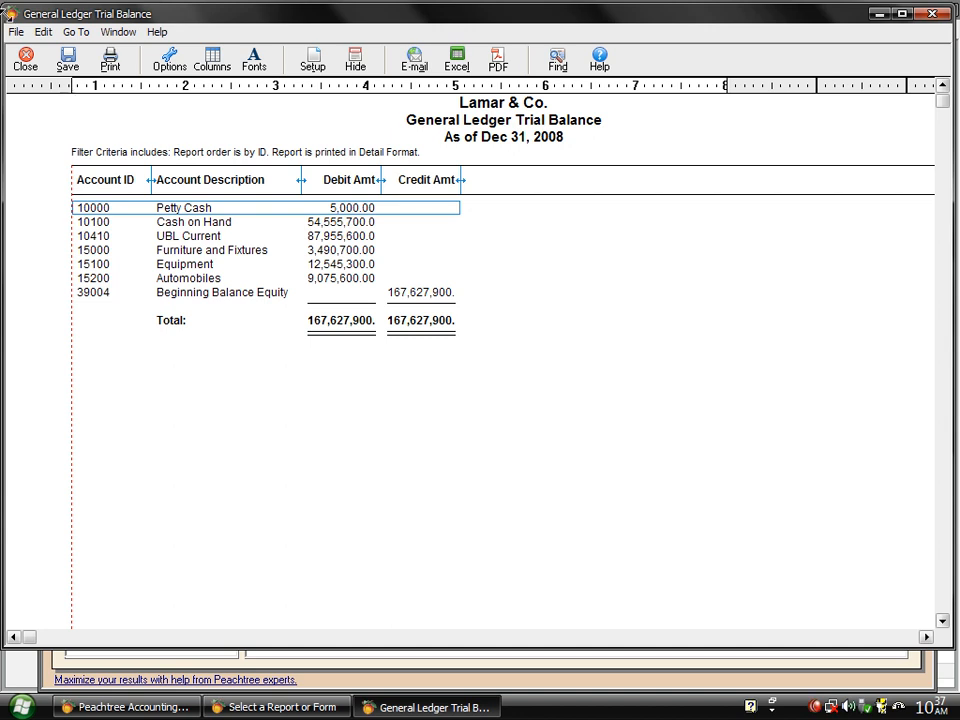
{"action": "left_click", "coordinate": [16, 68]}
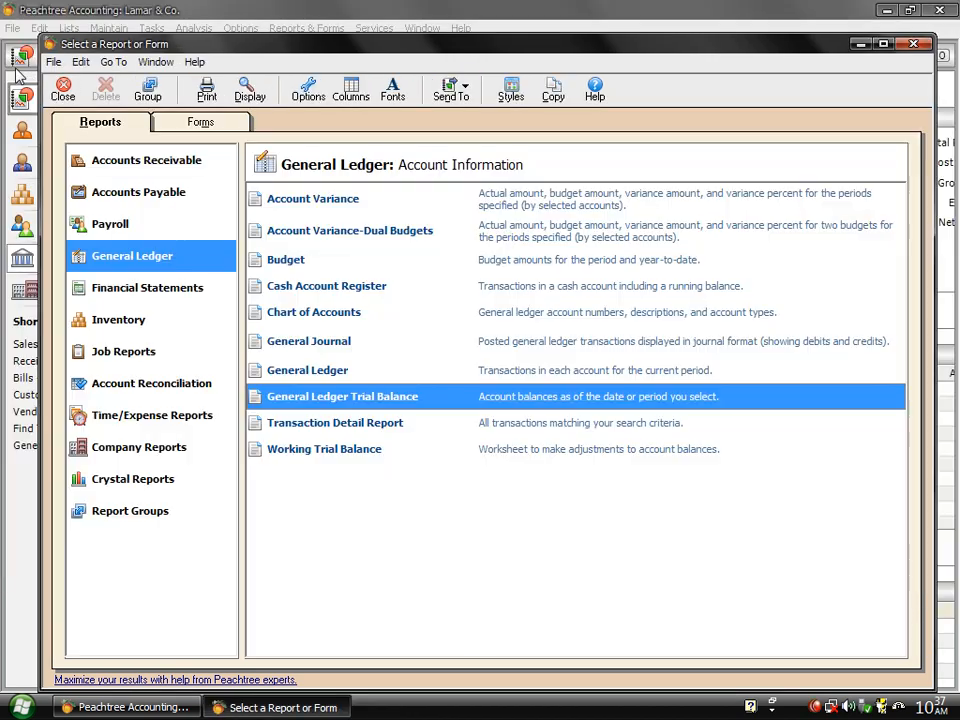
{"action": "left_click", "coordinate": [73, 101]}
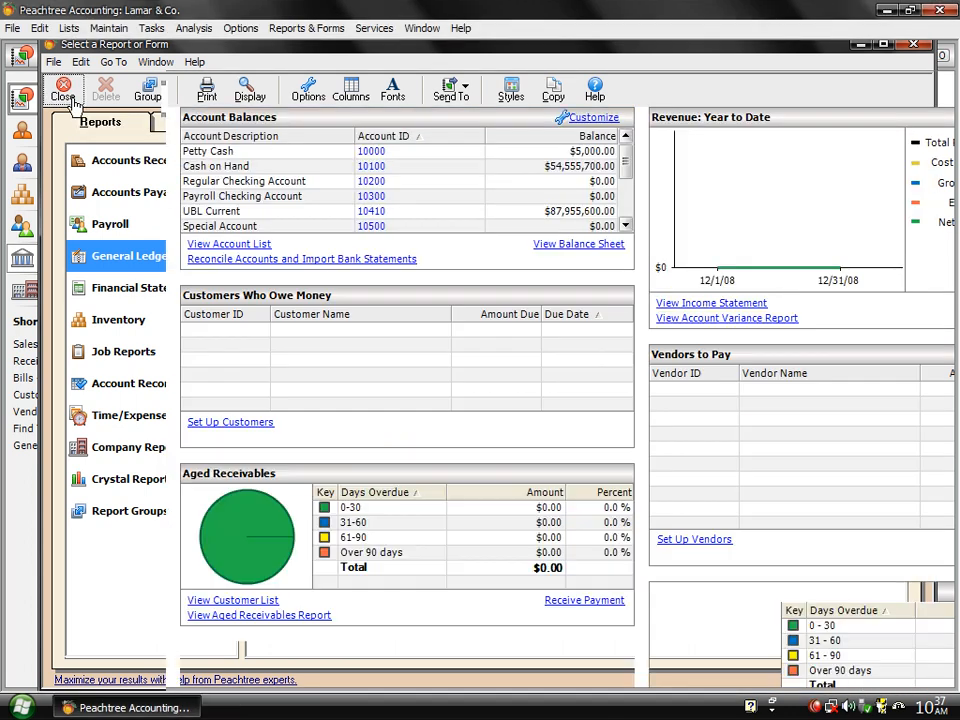